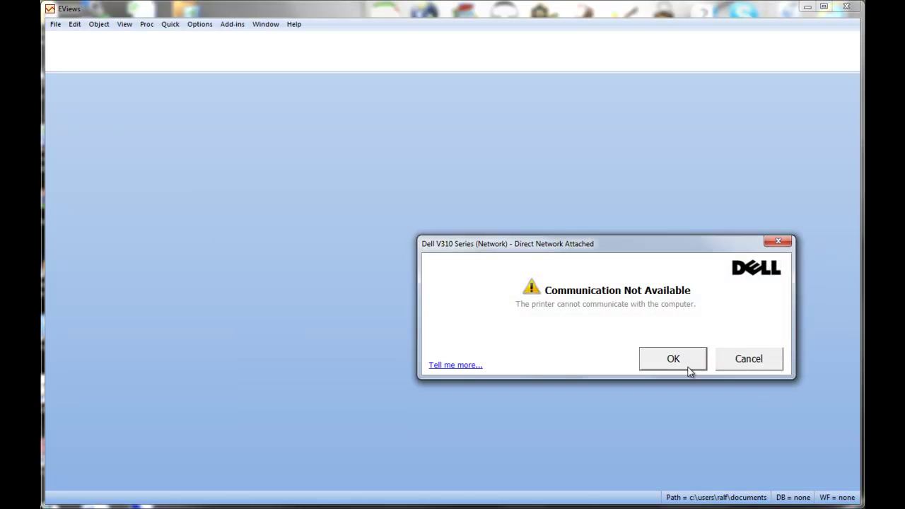
- Dismiss the Dell printer 'Communication Not Available' warning
{"action": "left_click", "coordinate": [733, 361]}
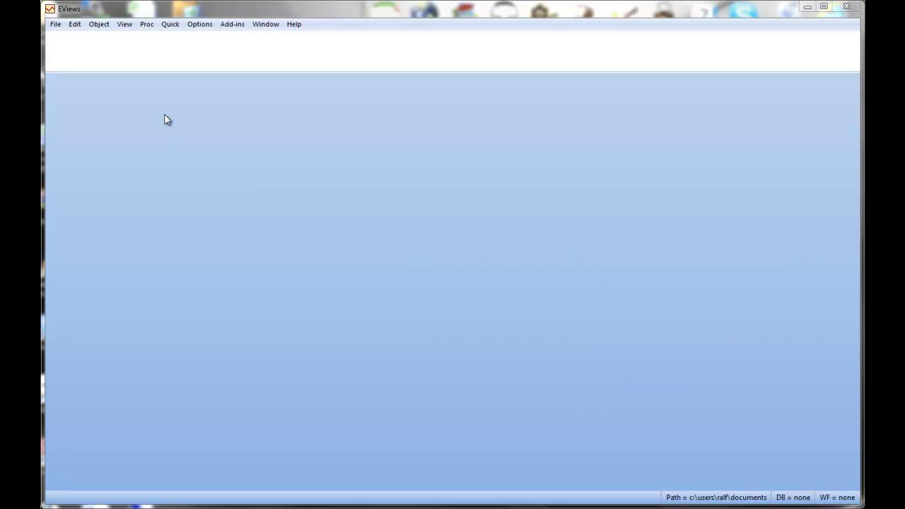
- Create a new Unstructured / Undated workfile with 182 observations
{"action": "left_click", "coordinate": [56, 24]}
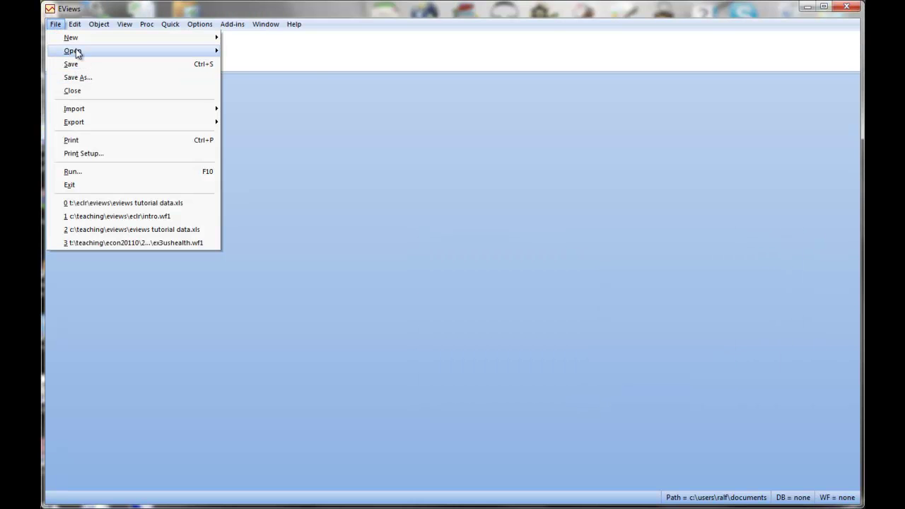
{"action": "mouse_move", "coordinate": [75, 41]}
{"action": "left_click", "coordinate": [261, 39]}
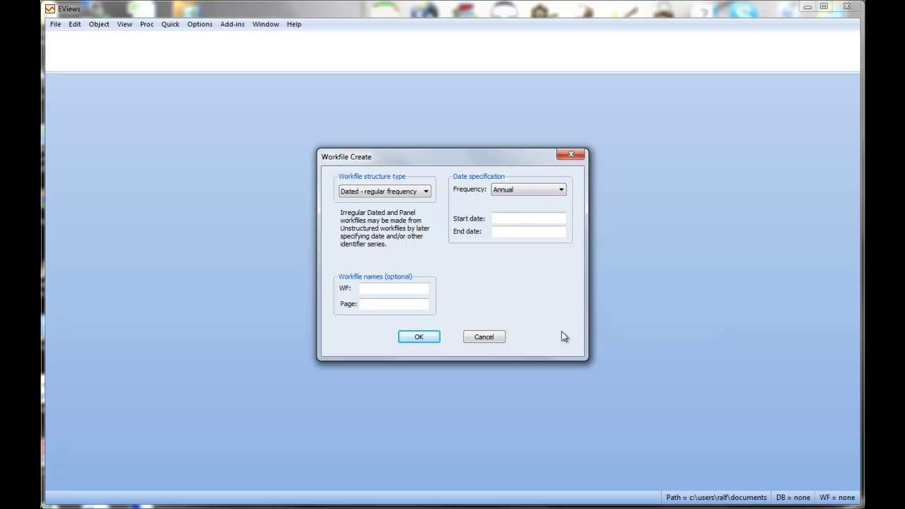
{"action": "left_click", "coordinate": [370, 194]}
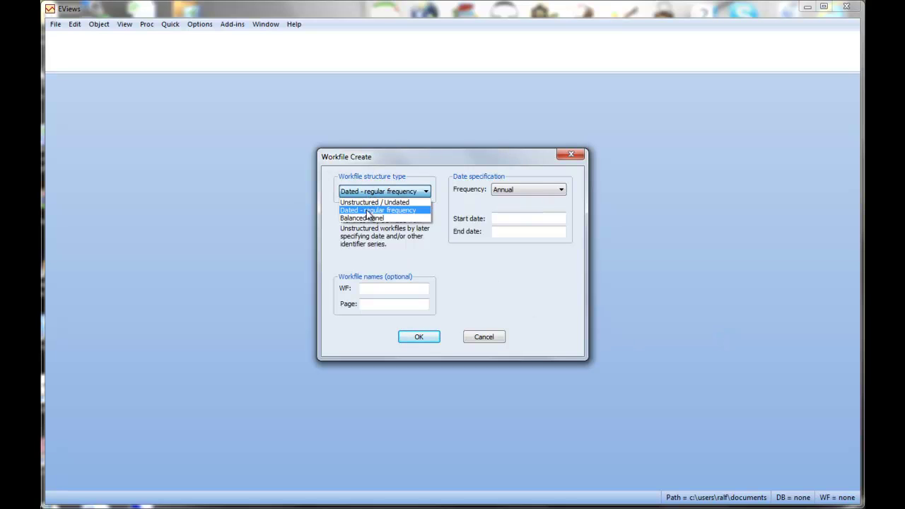
{"action": "left_click", "coordinate": [366, 203]}
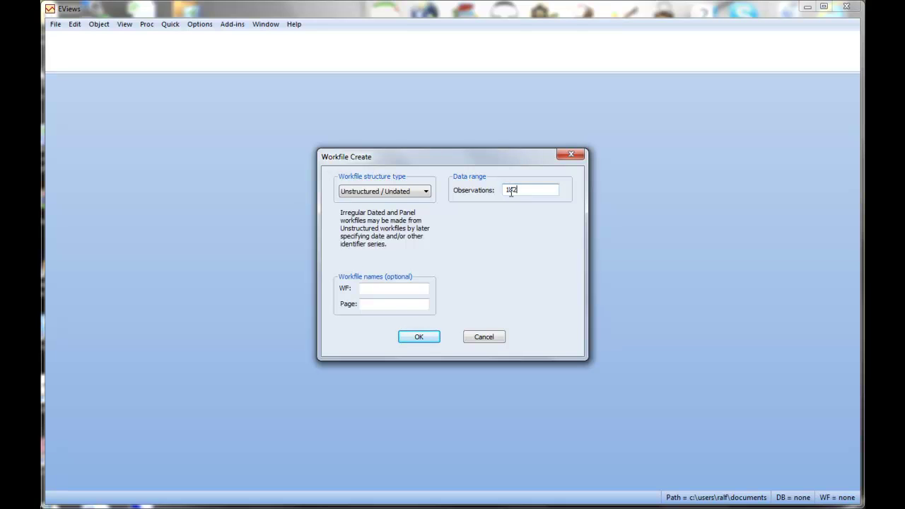
{"action": "type", "text": "182"}
{"action": "left_click", "coordinate": [418, 337]}
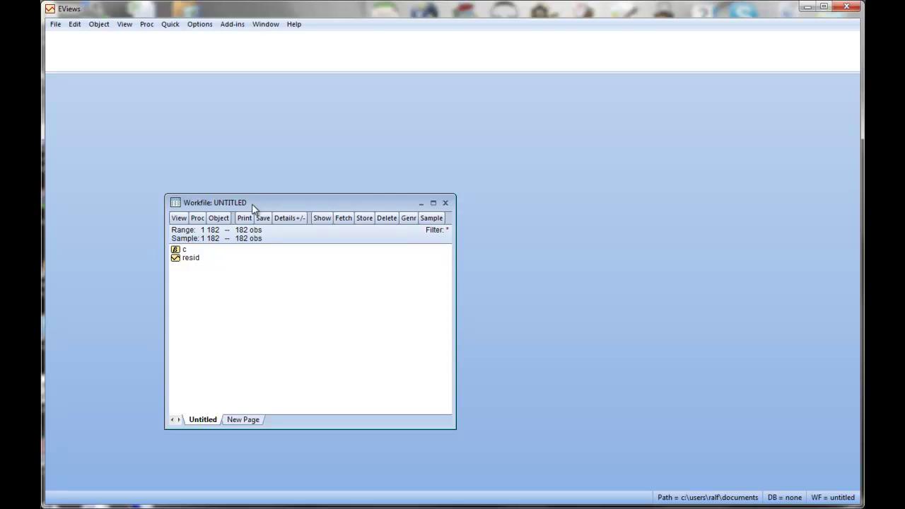
{"action": "left_click_drag", "start_coordinate": [249, 198], "coordinate": [224, 143]}
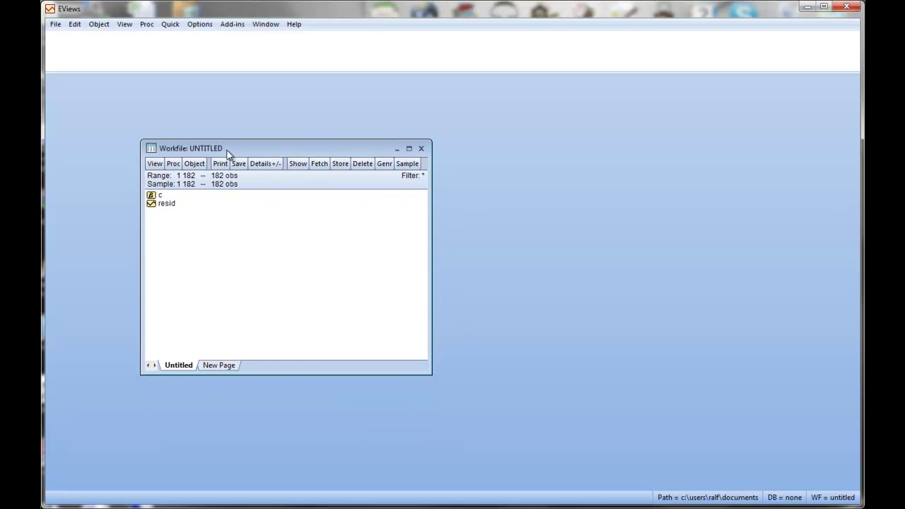
- Save the workfile as Intro1 in T:\ECLR\EVIEWS with the default save options
{"action": "left_click", "coordinate": [53, 24]}
{"action": "left_click", "coordinate": [79, 62]}
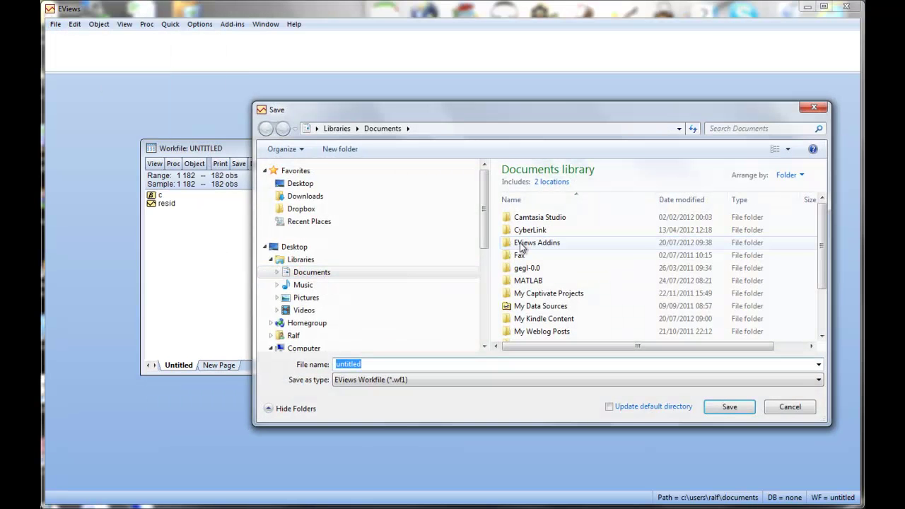
{"action": "left_click", "coordinate": [303, 348]}
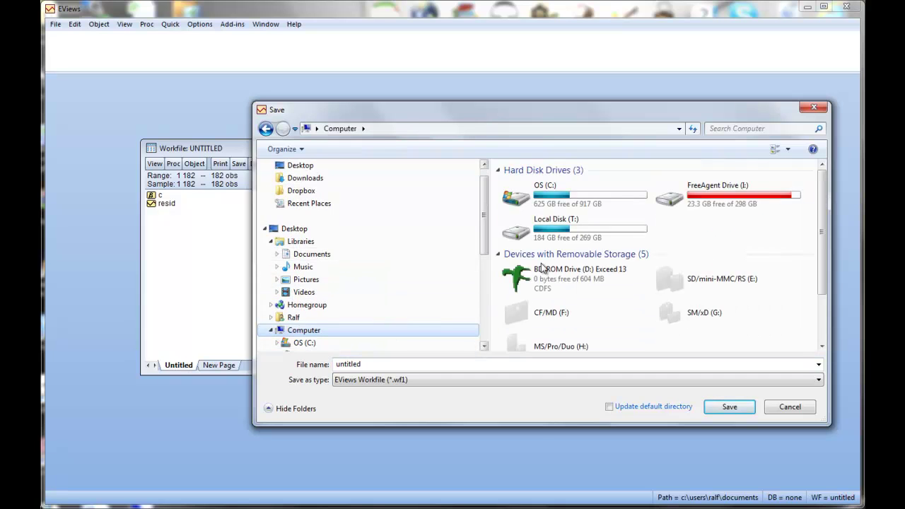
{"action": "double_click", "coordinate": [592, 236]}
{"action": "double_click", "coordinate": [519, 196]}
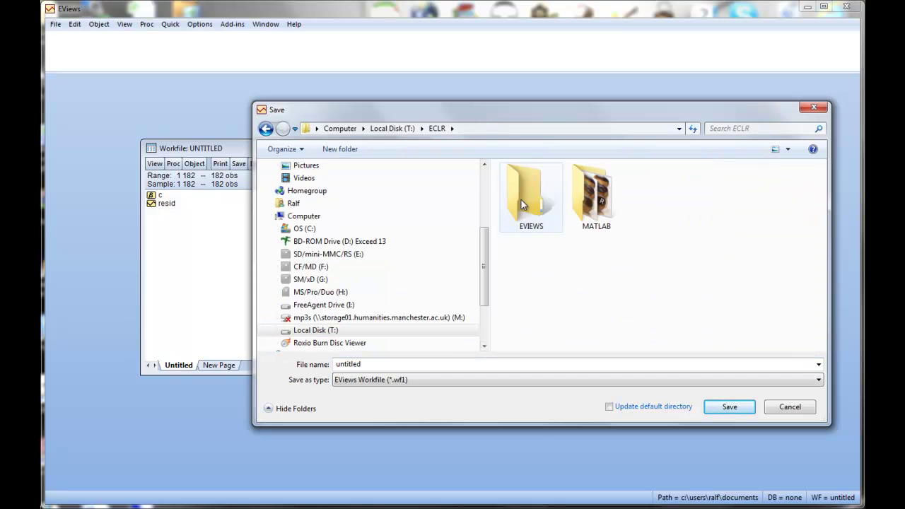
{"action": "double_click", "coordinate": [522, 206]}
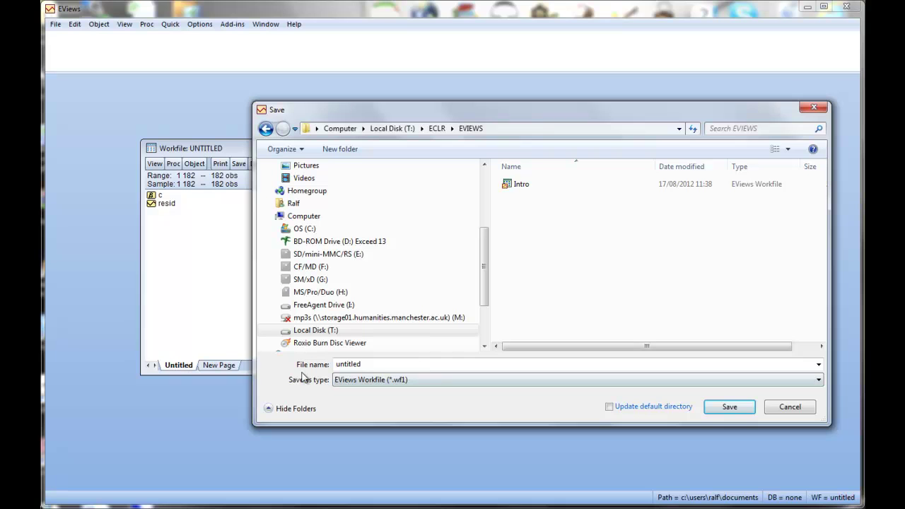
{"action": "double_click", "coordinate": [352, 364]}
{"action": "type", "text": "In"}
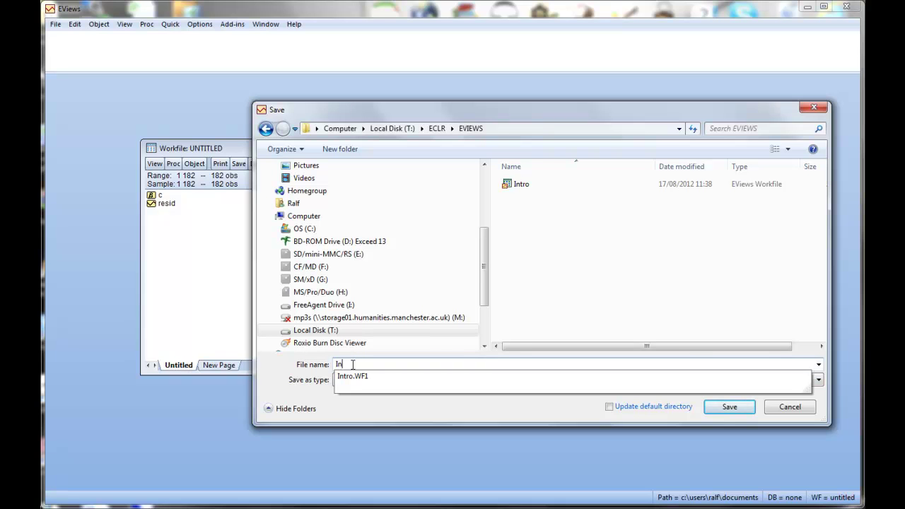
{"action": "type", "text": "tro"}
{"action": "key", "text": "Return"}
{"action": "left_click", "coordinate": [522, 245]}
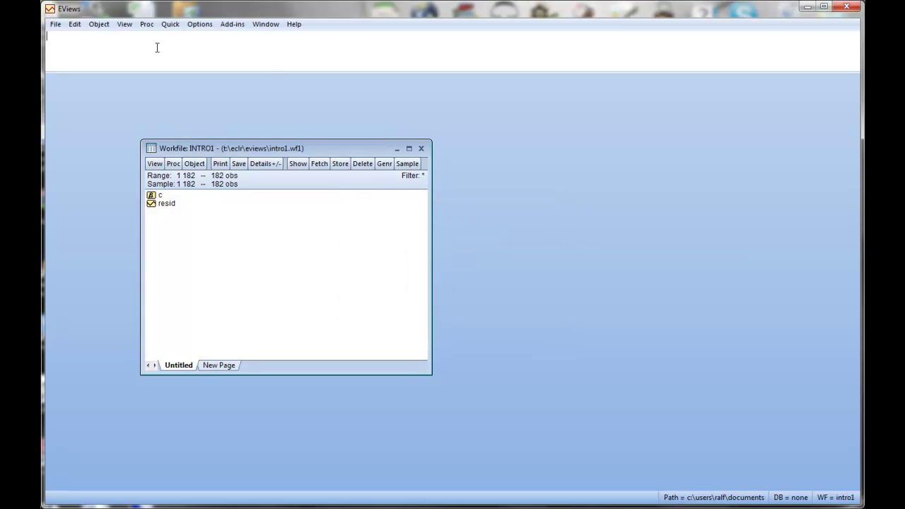
- Open T:\ECLR\EVIEWS\EVIEWS Tutorial data.xls for import
{"action": "left_click", "coordinate": [177, 24]}
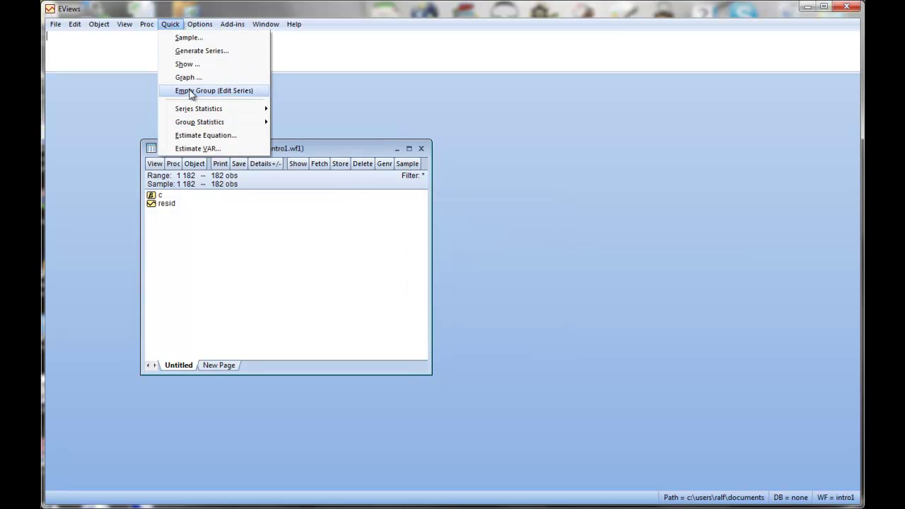
{"action": "left_click", "coordinate": [141, 25]}
{"action": "mouse_move", "coordinate": [178, 199]}
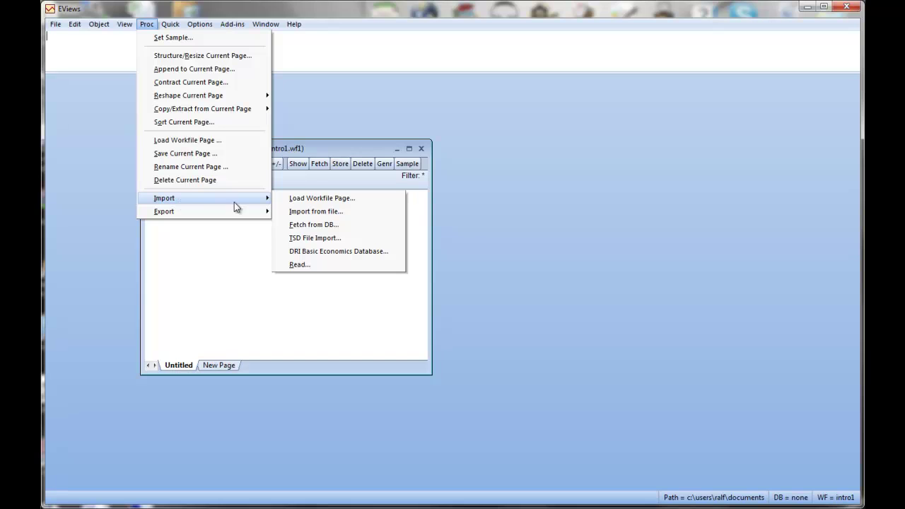
{"action": "left_click", "coordinate": [322, 207]}
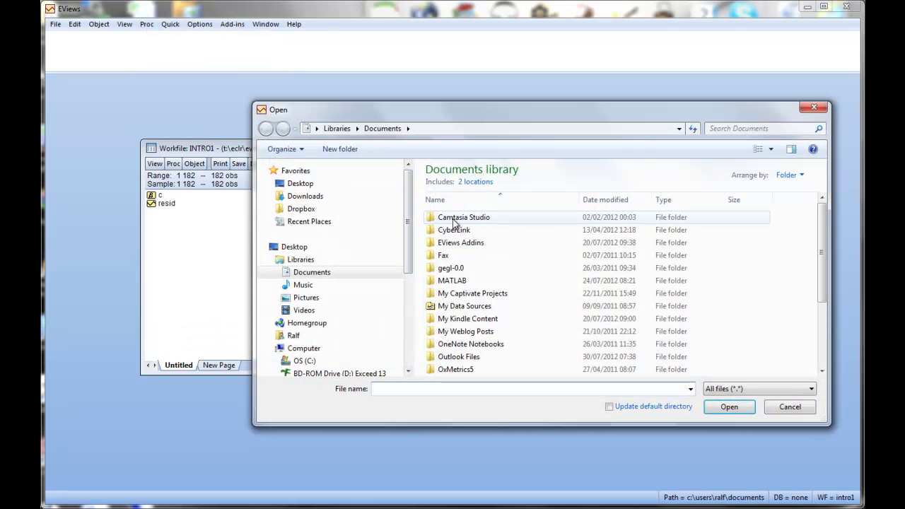
{"action": "scroll", "coordinate": [408, 360], "scroll_direction": "down", "scroll_amount": 5}
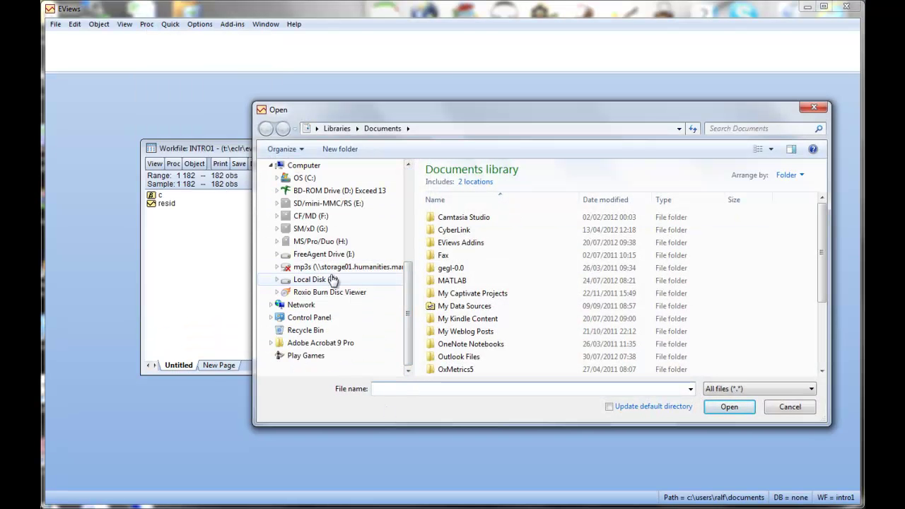
{"action": "left_click", "coordinate": [315, 280]}
{"action": "double_click", "coordinate": [444, 196]}
{"action": "double_click", "coordinate": [478, 197]}
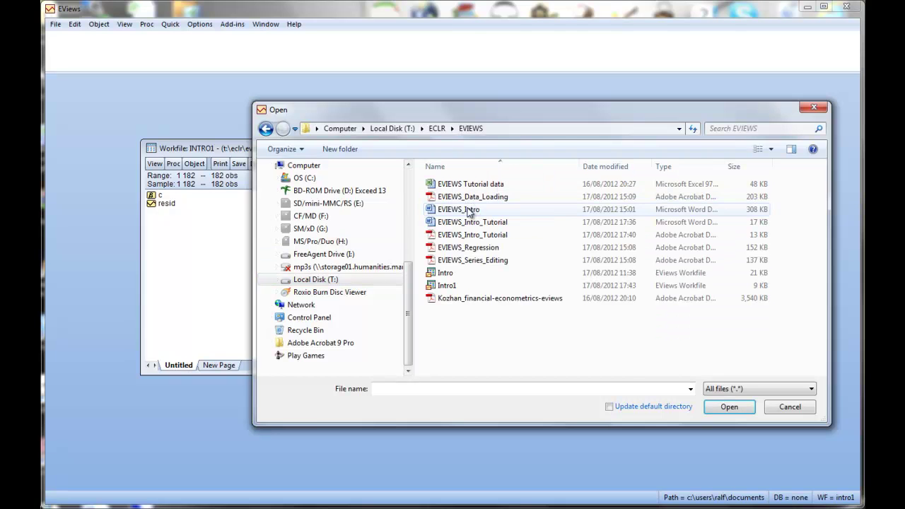
{"action": "double_click", "coordinate": [495, 178]}
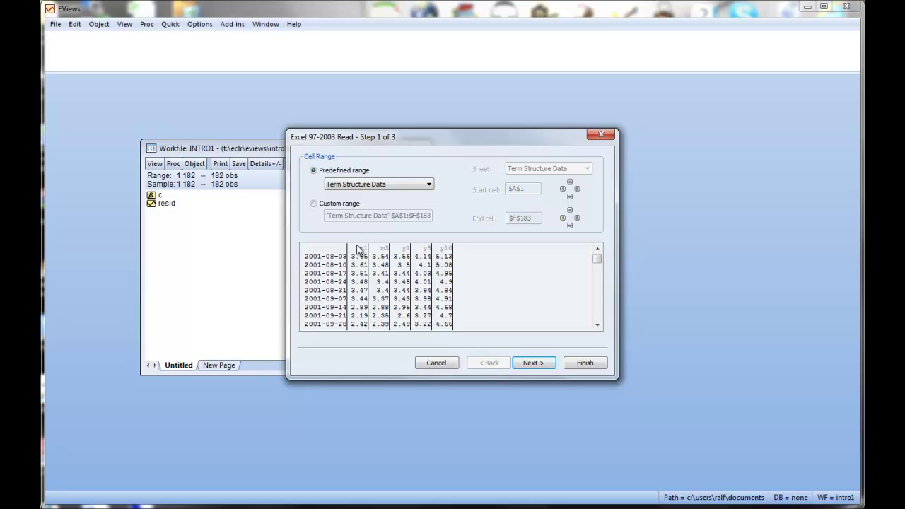
- Import the Term Structure Data range, adding m1, m3, y1, y3 and y10
{"action": "left_click", "coordinate": [431, 185]}
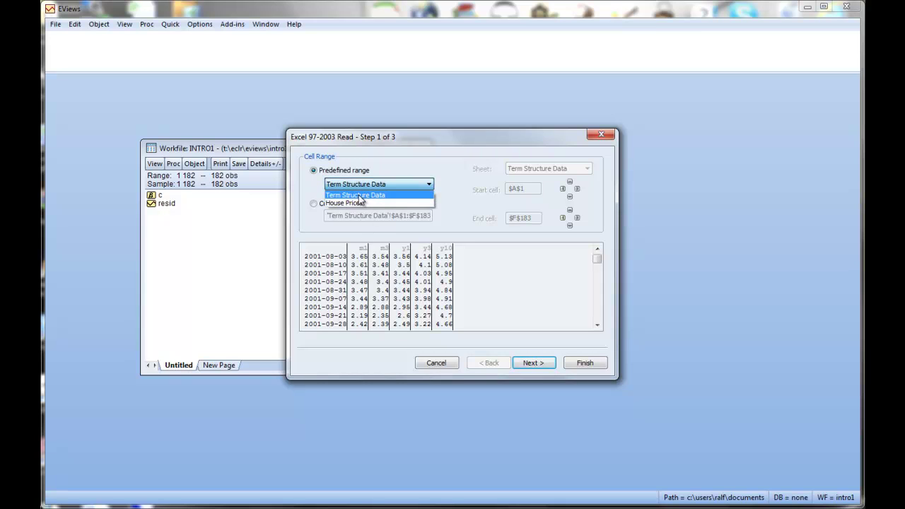
{"action": "left_click", "coordinate": [359, 196]}
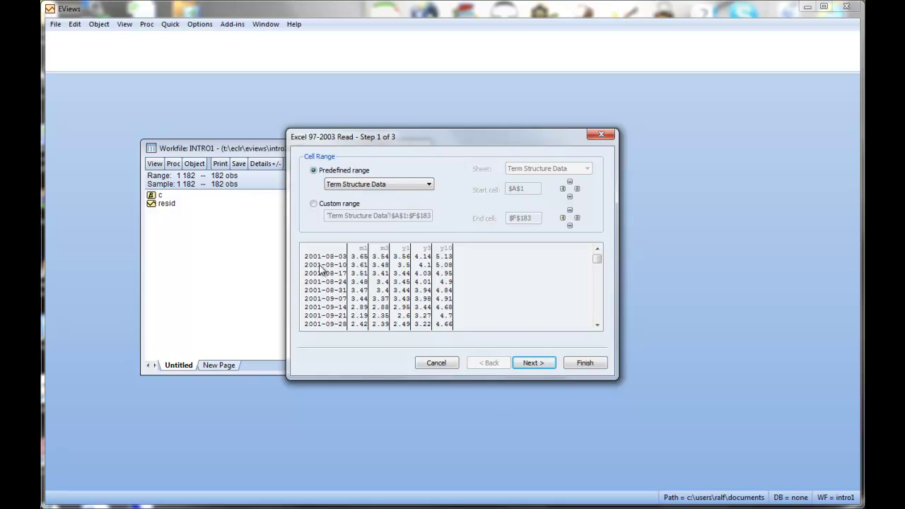
{"action": "left_click", "coordinate": [531, 364]}
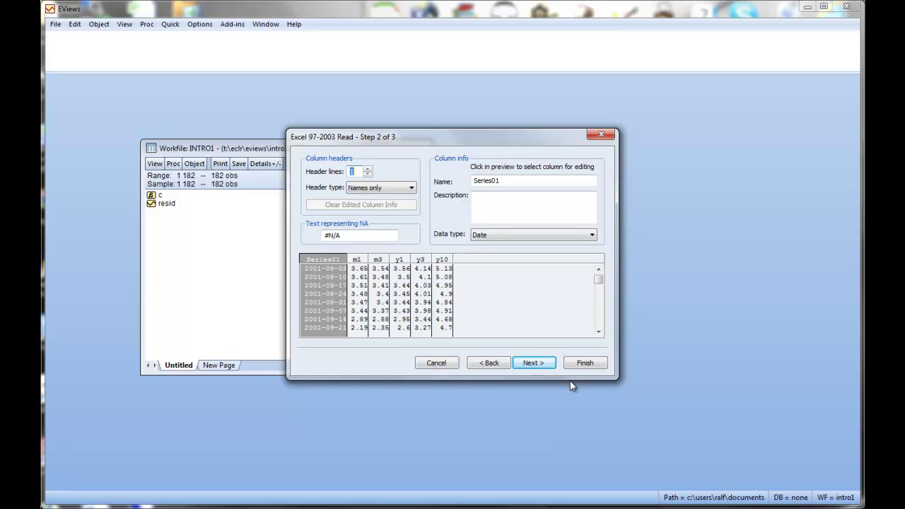
{"action": "left_click", "coordinate": [586, 370]}
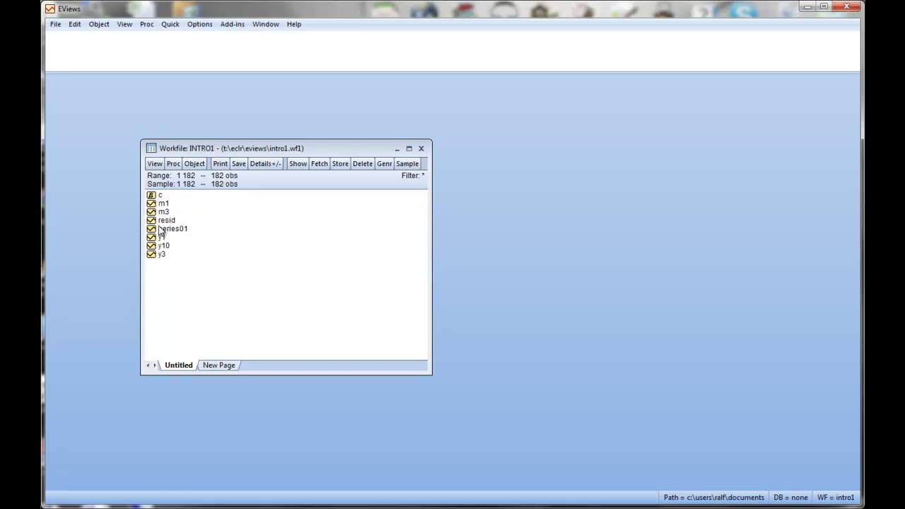
- Open series01 to inspect its date values, then close it
{"action": "right_click", "coordinate": [161, 229]}
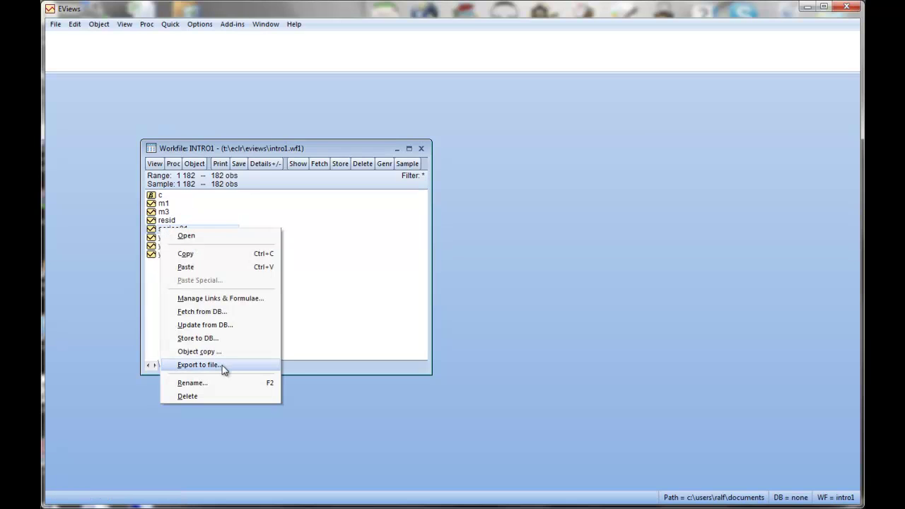
{"action": "left_click", "coordinate": [164, 236]}
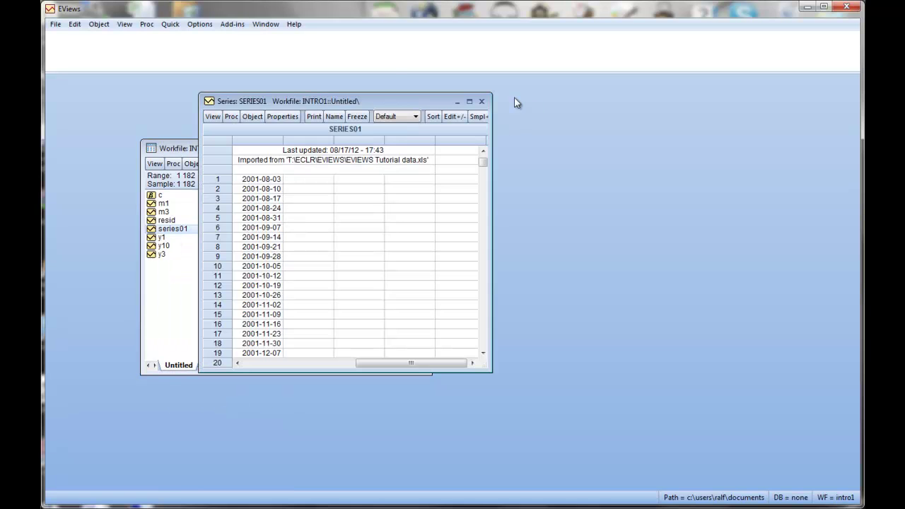
{"action": "left_click", "coordinate": [481, 102]}
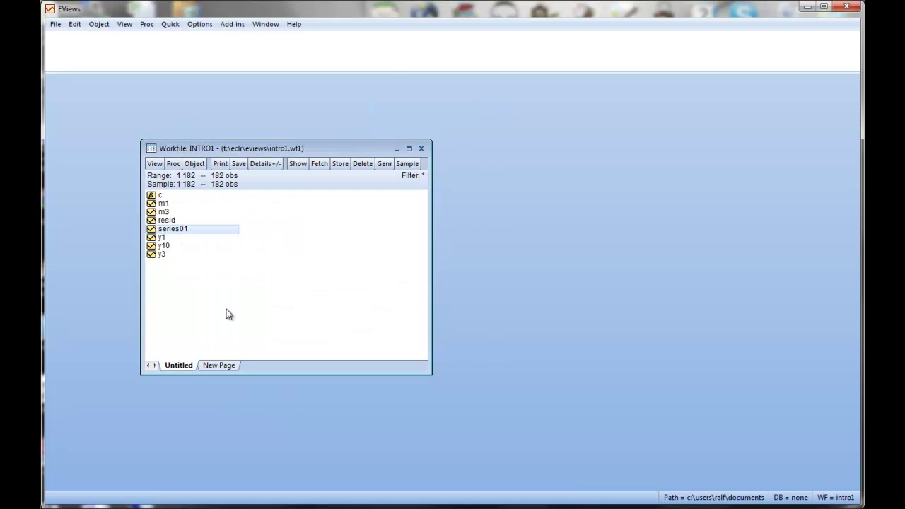
- Rename series01 to dates
{"action": "right_click", "coordinate": [173, 229]}
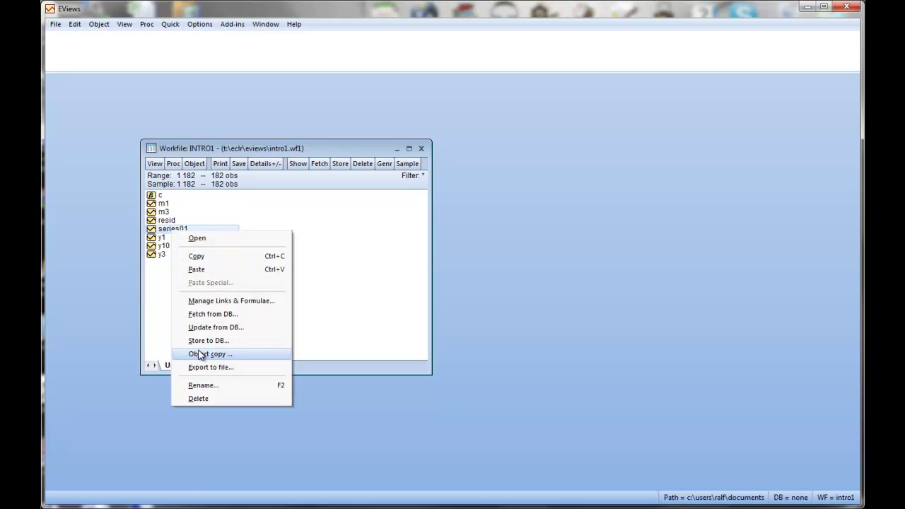
{"action": "left_click", "coordinate": [205, 386]}
{"action": "type", "text": "dates"}
{"action": "key", "text": "Return"}
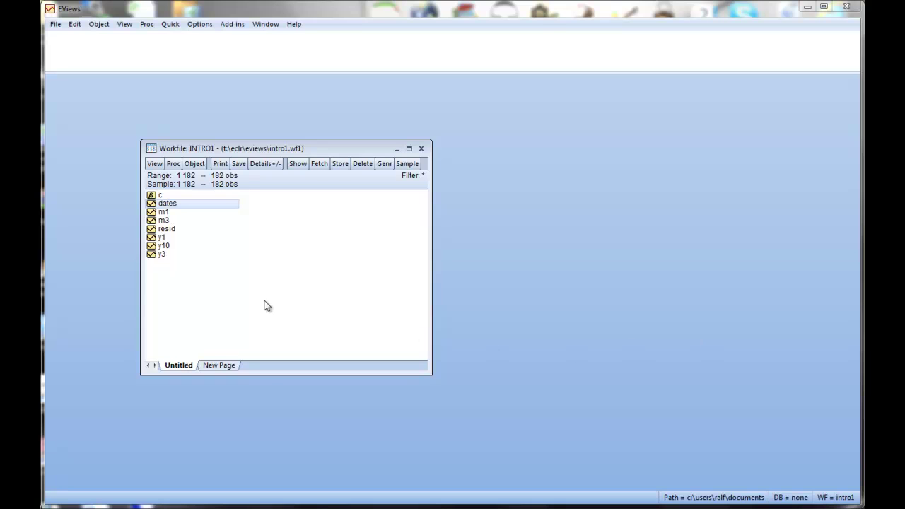
- Open the m1 series and choose to view it as a graph
{"action": "left_click", "coordinate": [181, 273]}
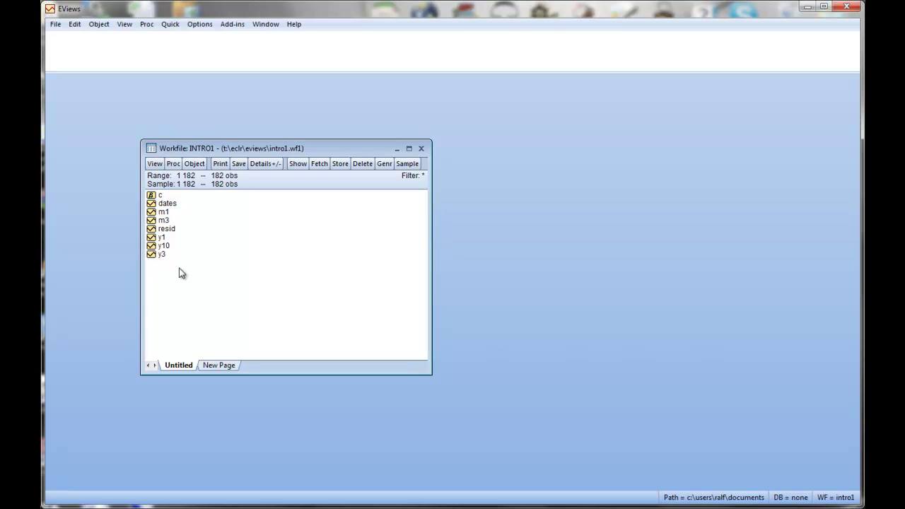
{"action": "double_click", "coordinate": [161, 212]}
{"action": "left_click_drag", "start_coordinate": [259, 119], "coordinate": [321, 120]}
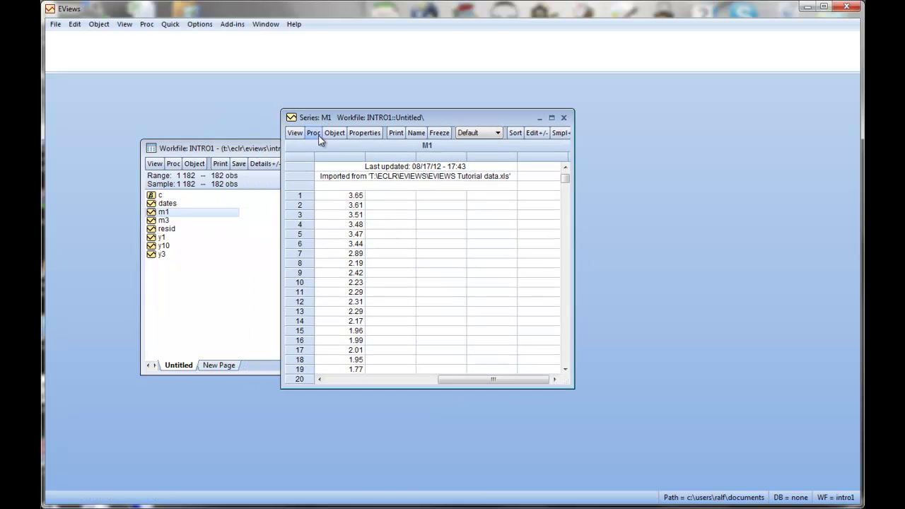
{"action": "left_click", "coordinate": [297, 130]}
{"action": "left_click", "coordinate": [318, 165]}
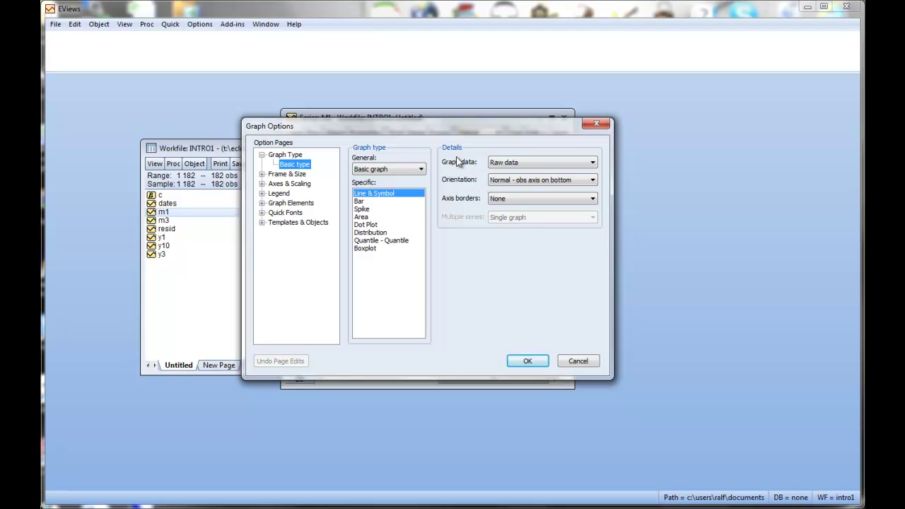
- Review the Frame and Legend settings, then confirm a basic Line & Symbol raw-data graph
{"action": "left_click", "coordinate": [262, 175]}
{"action": "left_click", "coordinate": [300, 194]}
{"action": "left_click", "coordinate": [297, 185]}
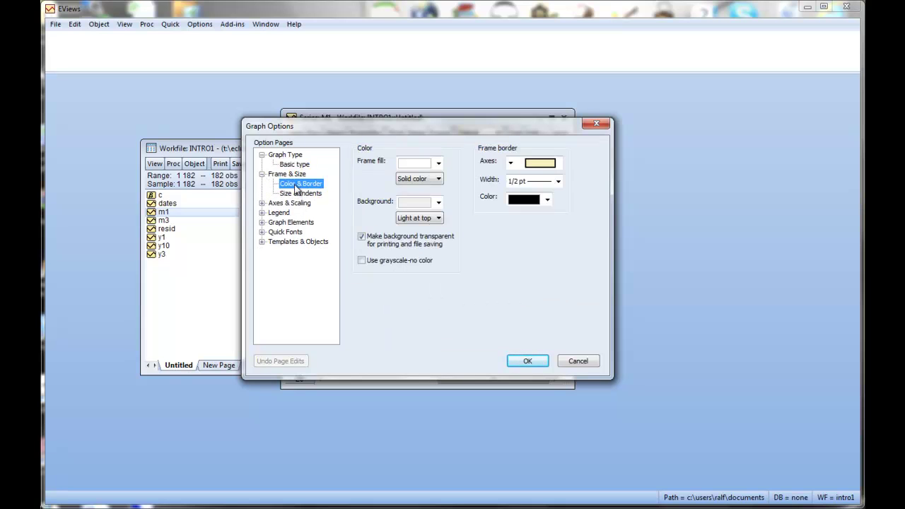
{"action": "left_click", "coordinate": [262, 213]}
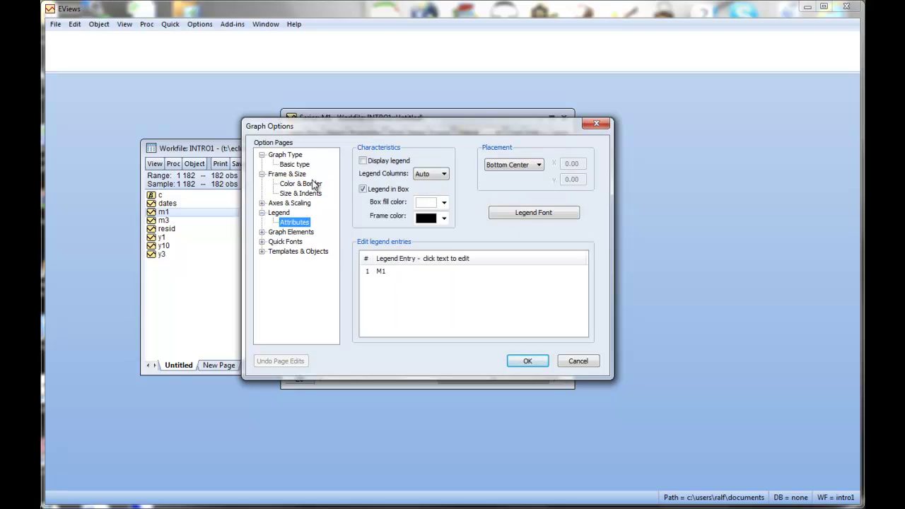
{"action": "left_click", "coordinate": [294, 164]}
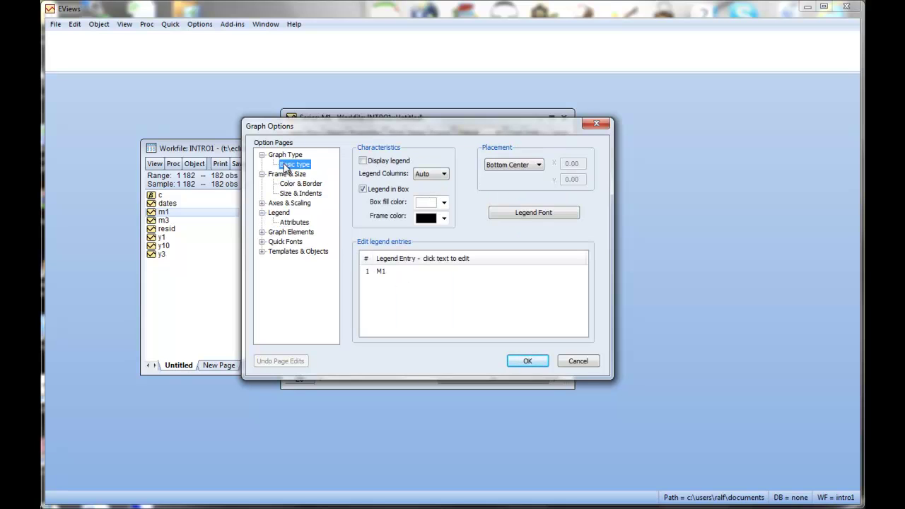
{"action": "left_click", "coordinate": [533, 360]}
{"action": "left_click_drag", "start_coordinate": [355, 121], "coordinate": [318, 111]}
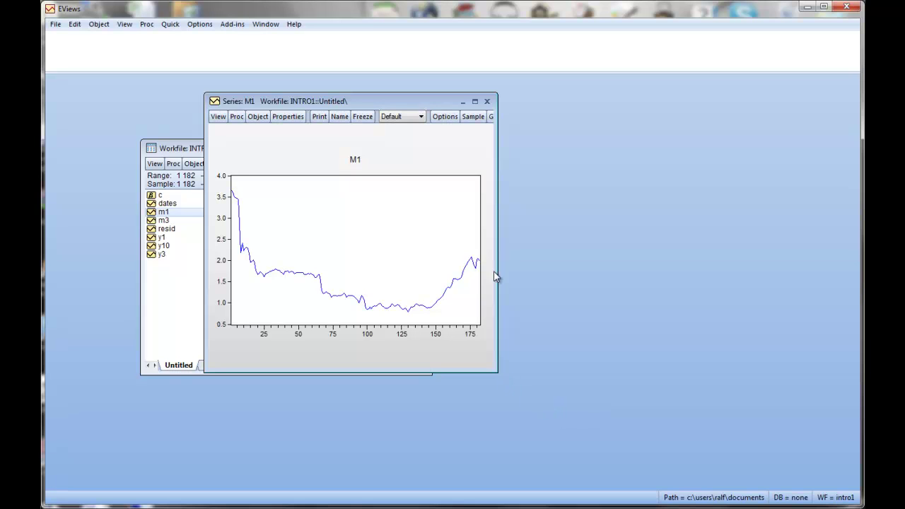
{"action": "left_click_drag", "start_coordinate": [410, 102], "coordinate": [493, 115]}
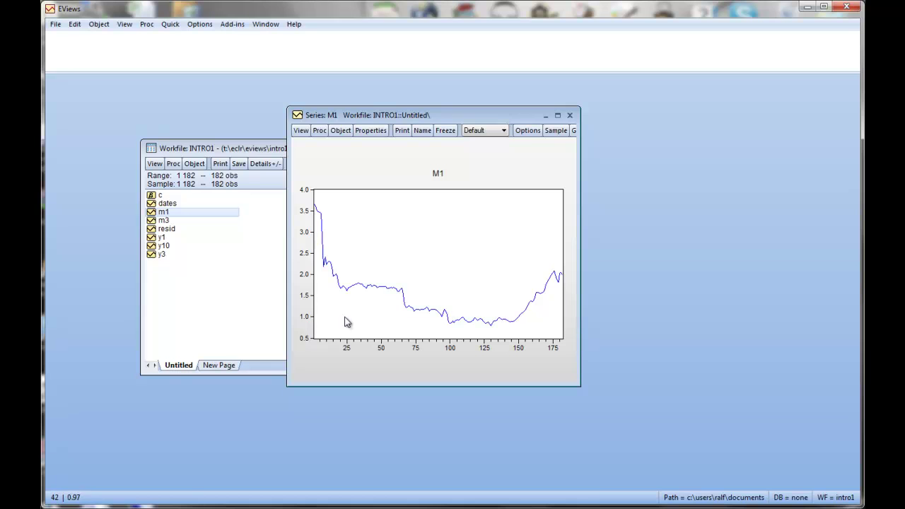
{"action": "double_click", "coordinate": [168, 204]}
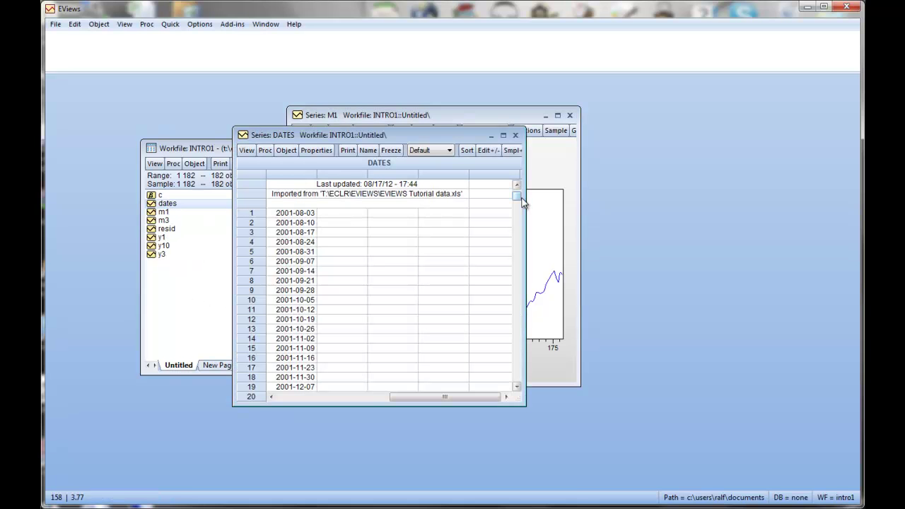
{"action": "left_click_drag", "start_coordinate": [521, 203], "coordinate": [511, 401]}
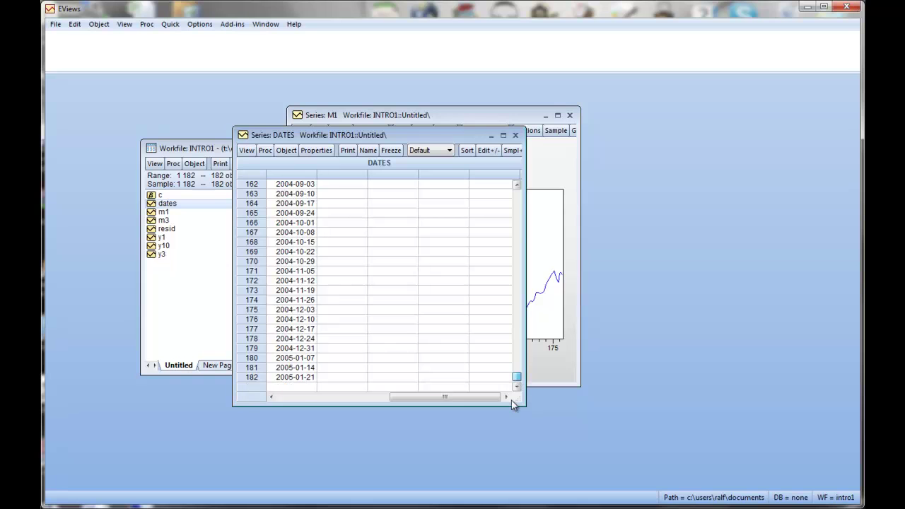
{"action": "left_click", "coordinate": [515, 135]}
{"action": "left_click", "coordinate": [451, 113]}
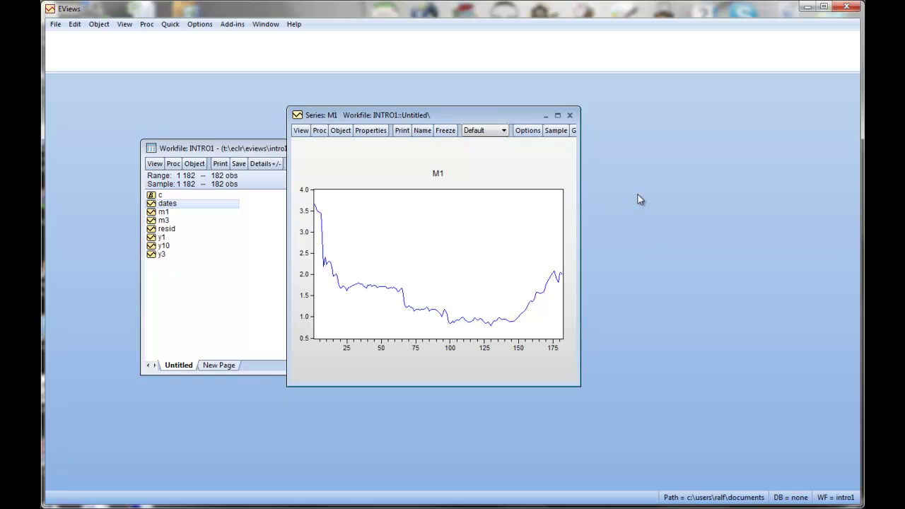
{"action": "left_click_drag", "start_coordinate": [485, 113], "coordinate": [358, 100]}
- Graph M1 as differenced, then as log-differenced
{"action": "left_click", "coordinate": [384, 119]}
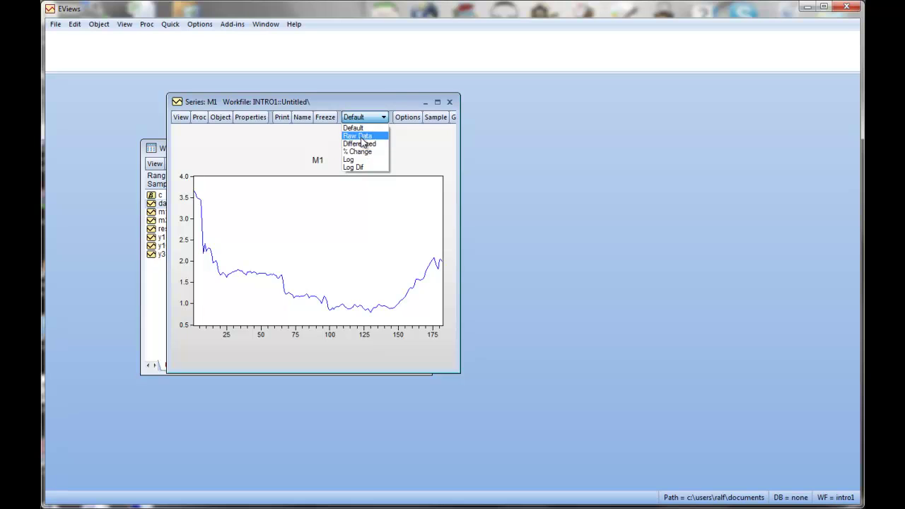
{"action": "left_click", "coordinate": [360, 144]}
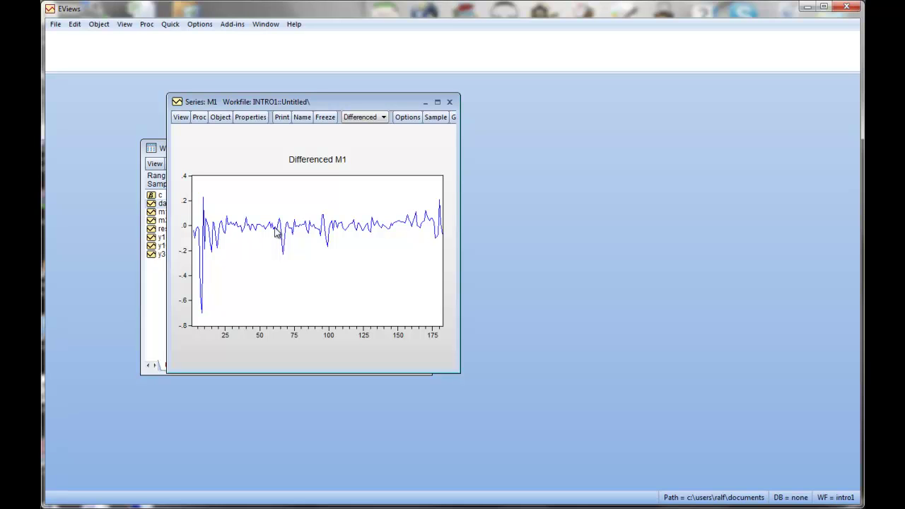
{"action": "left_click", "coordinate": [379, 120]}
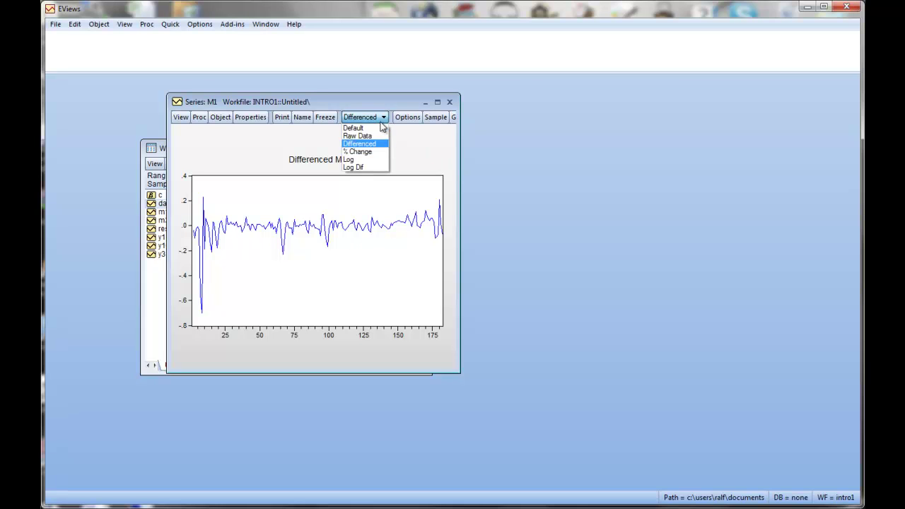
{"action": "left_click", "coordinate": [362, 168]}
- Return M1's graph to raw data and close the Series M1 window
{"action": "left_click", "coordinate": [384, 119]}
{"action": "left_click", "coordinate": [371, 137]}
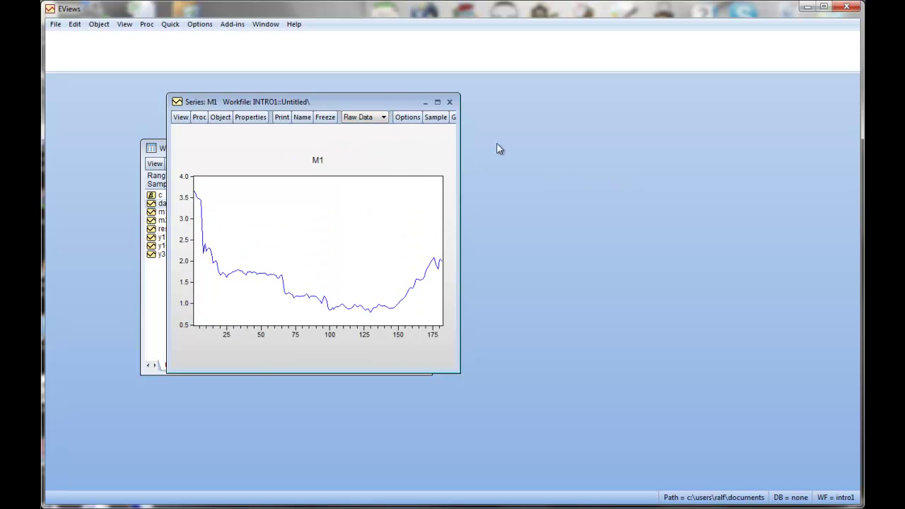
{"action": "left_click_drag", "start_coordinate": [399, 104], "coordinate": [515, 120]}
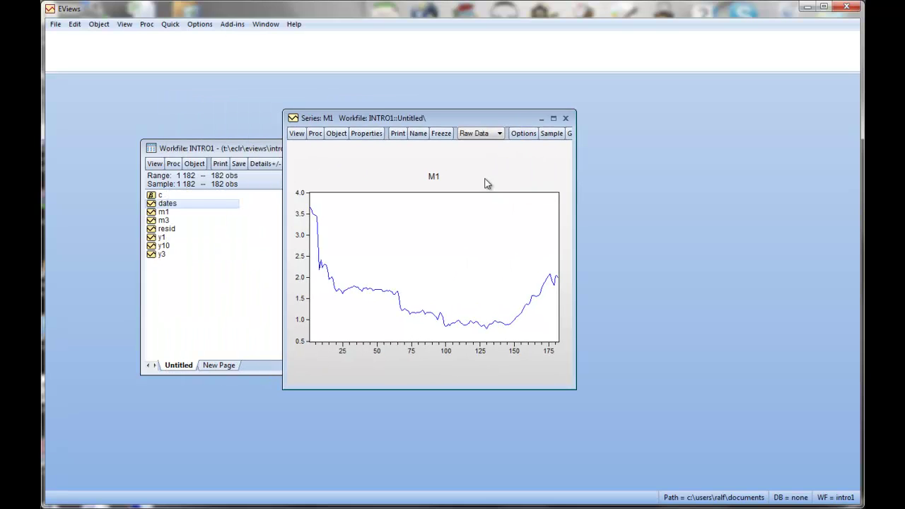
{"action": "left_click", "coordinate": [565, 118]}
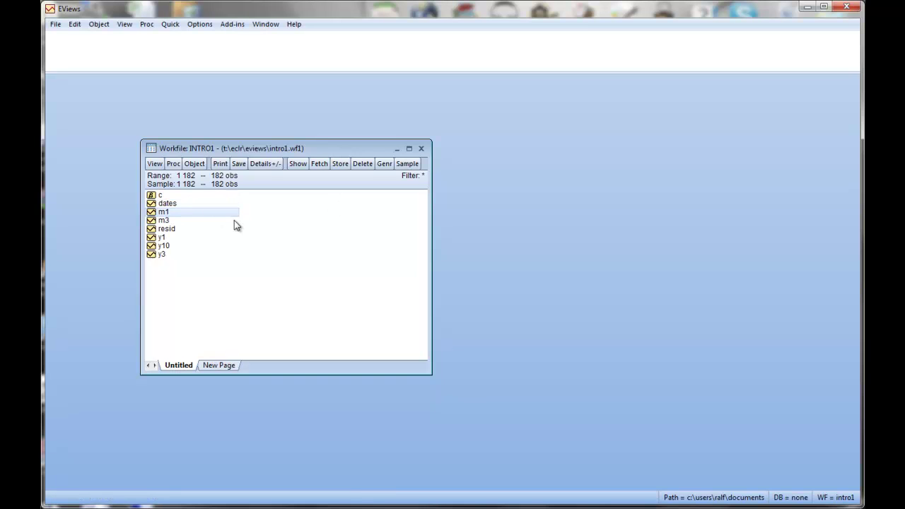
- Open m1, m3, y1, y3 and y10 as a group and bring up its Graph options
{"action": "left_click", "coordinate": [168, 221], "text": "ctrl"}
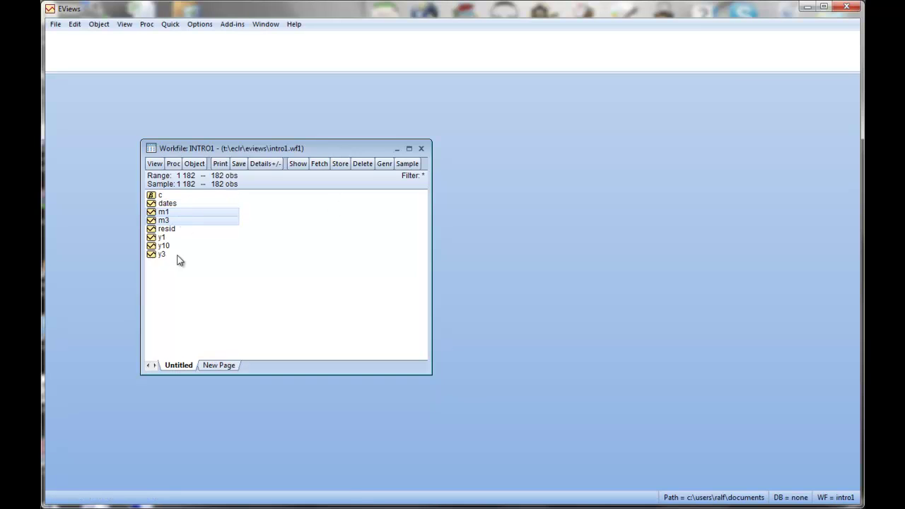
{"action": "left_click", "coordinate": [167, 240], "text": "ctrl"}
{"action": "left_click", "coordinate": [163, 256], "text": "ctrl"}
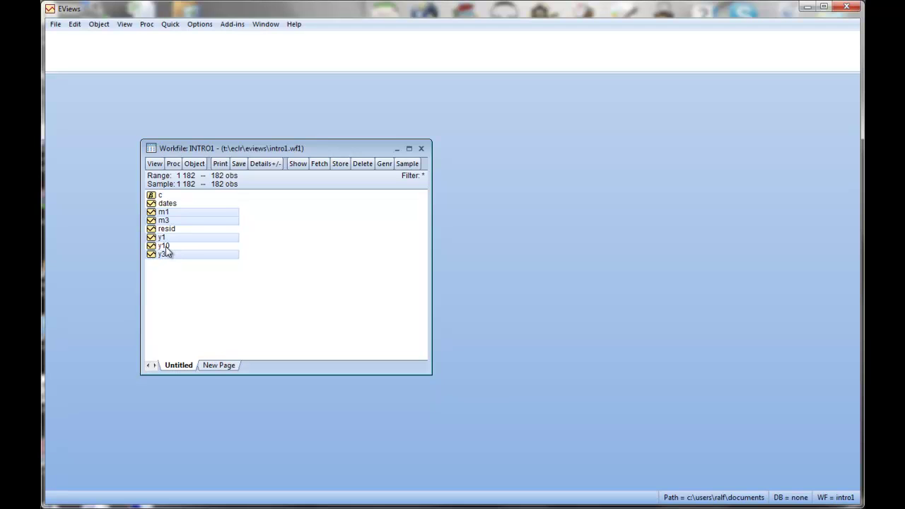
{"action": "left_click", "coordinate": [164, 246], "text": "ctrl"}
{"action": "right_click", "coordinate": [164, 246]}
{"action": "mouse_move", "coordinate": [233, 256]}
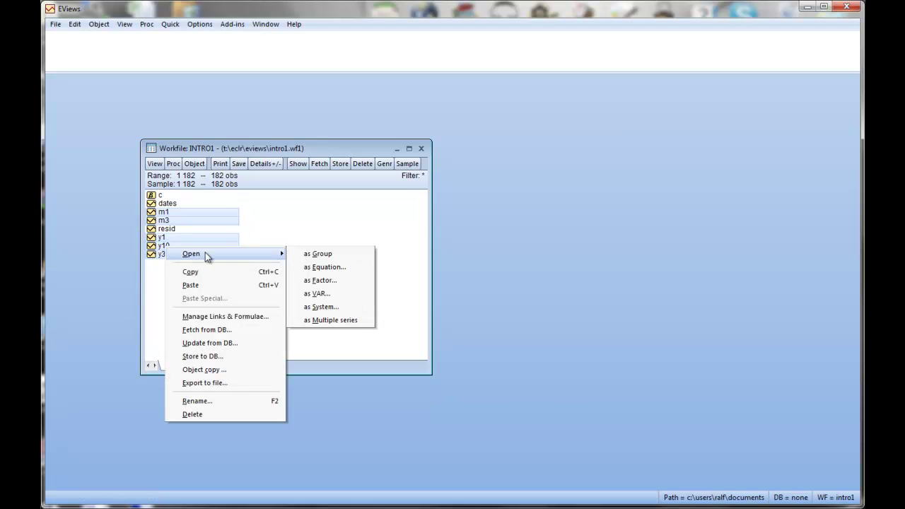
{"action": "left_click", "coordinate": [334, 254]}
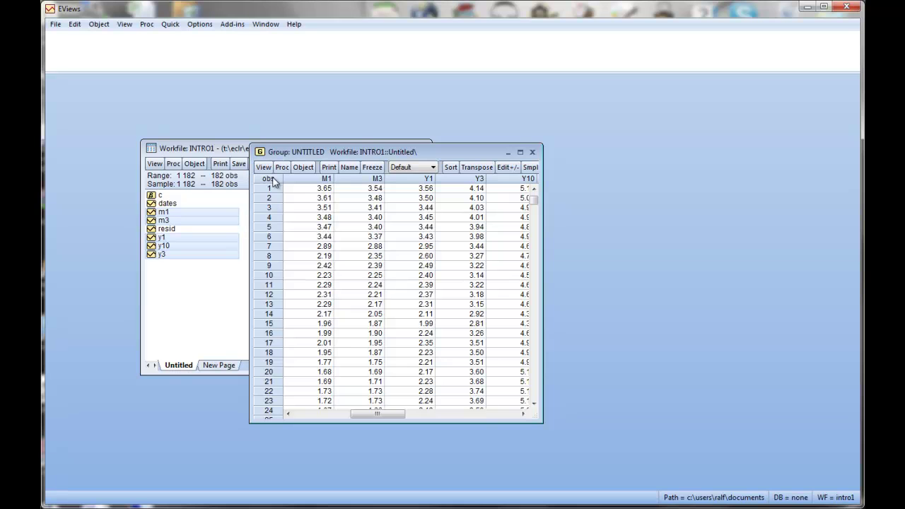
{"action": "left_click", "coordinate": [264, 168]}
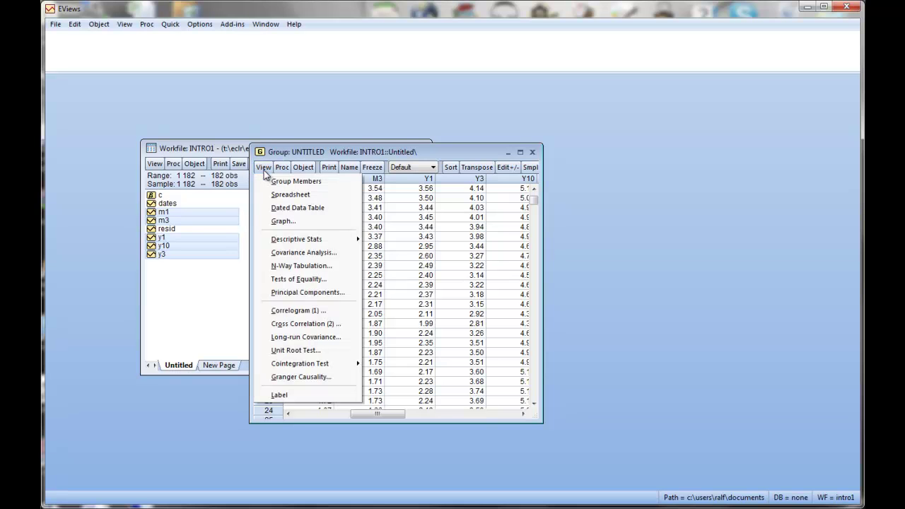
{"action": "left_click", "coordinate": [283, 221]}
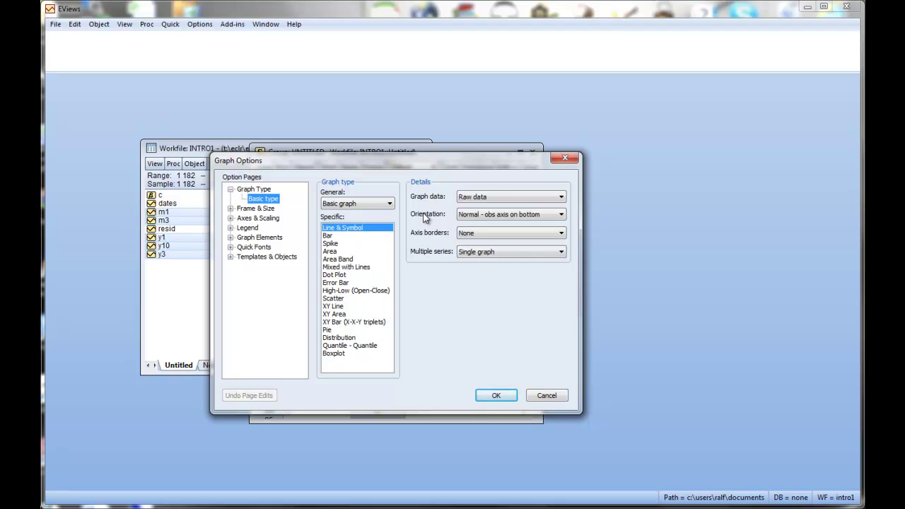
- Plot the five series in one line graph and maximize it for inspection
{"action": "left_click", "coordinate": [507, 396]}
{"action": "left_click_drag", "start_coordinate": [423, 154], "coordinate": [384, 115]}
{"action": "left_click_drag", "start_coordinate": [505, 231], "coordinate": [592, 217]}
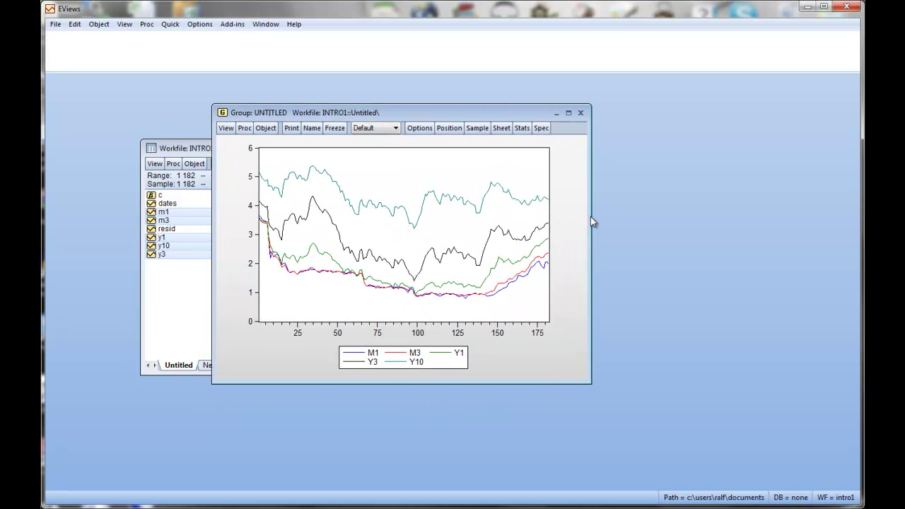
{"action": "left_click", "coordinate": [569, 113]}
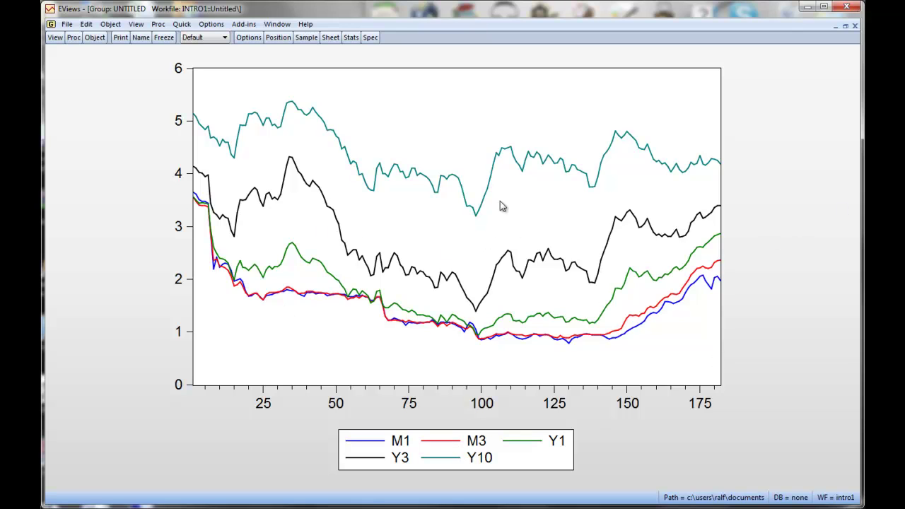
{"action": "mouse_move", "coordinate": [512, 184]}
- Restore the graph window, then close and delete the untitled group
{"action": "left_click", "coordinate": [845, 26]}
{"action": "left_click_drag", "start_coordinate": [535, 118], "coordinate": [603, 158]}
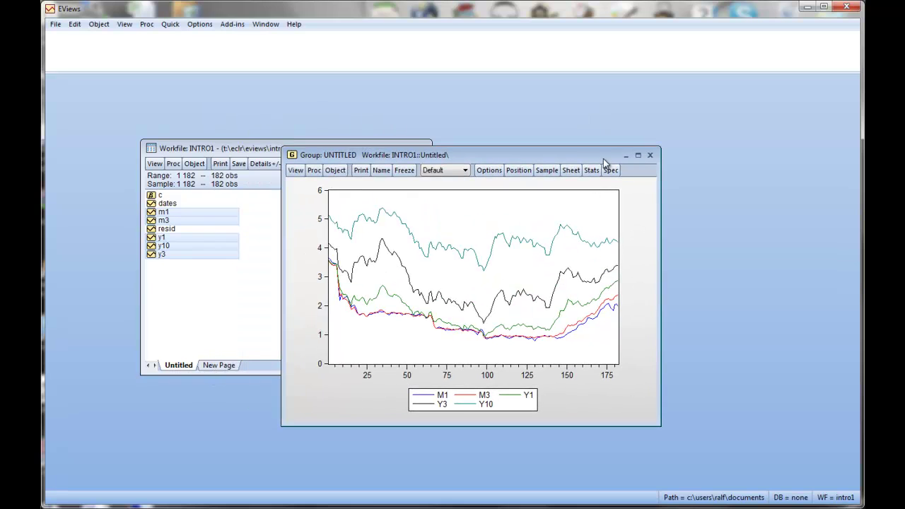
{"action": "left_click", "coordinate": [650, 156]}
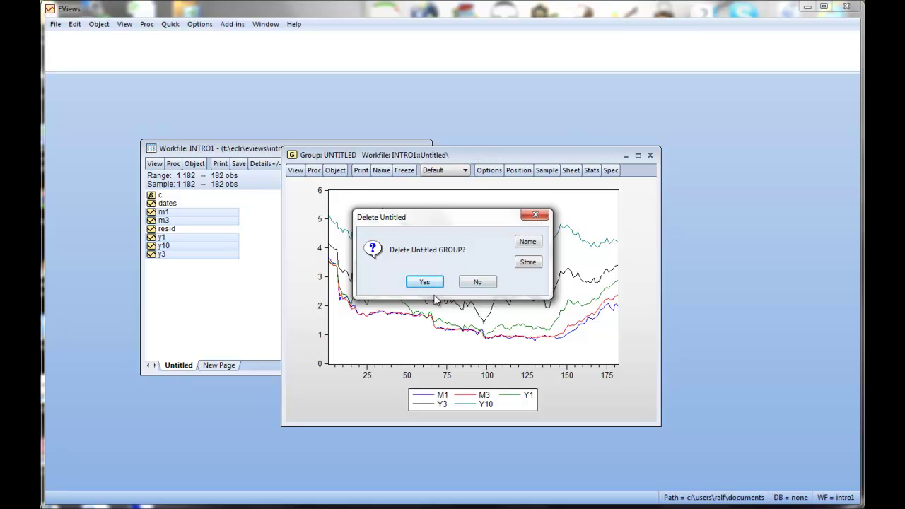
{"action": "left_click", "coordinate": [426, 283]}
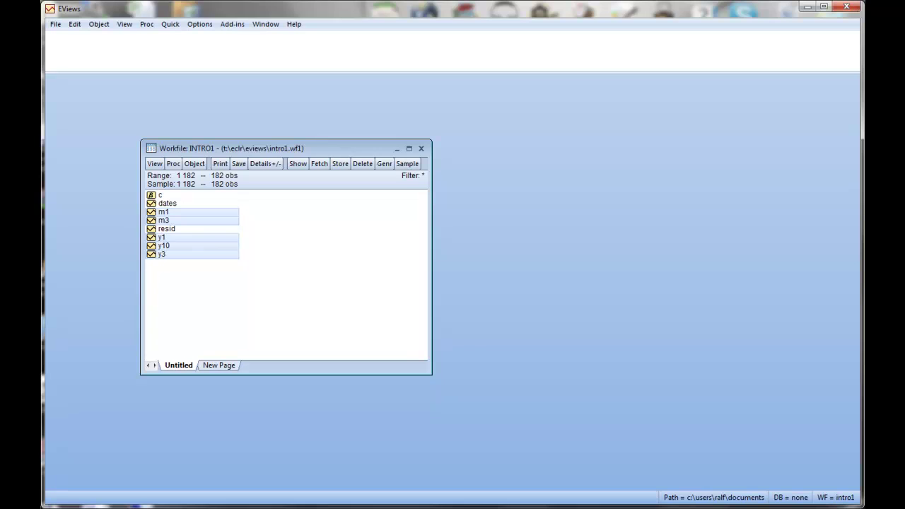
{"action": "key", "text": "alt+Tab"}
{"action": "left_click_drag", "start_coordinate": [730, 12], "coordinate": [617, 12]}
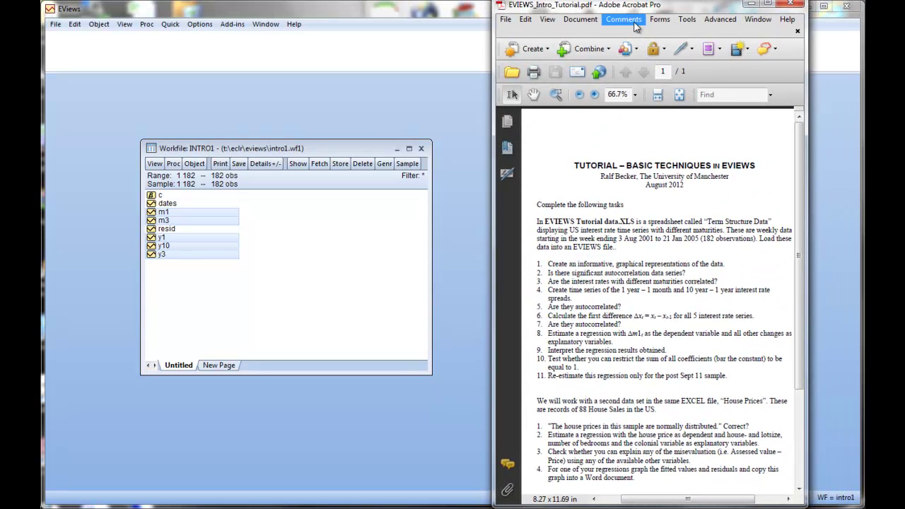
{"action": "left_click", "coordinate": [594, 94]}
{"action": "left_click", "coordinate": [594, 94]}
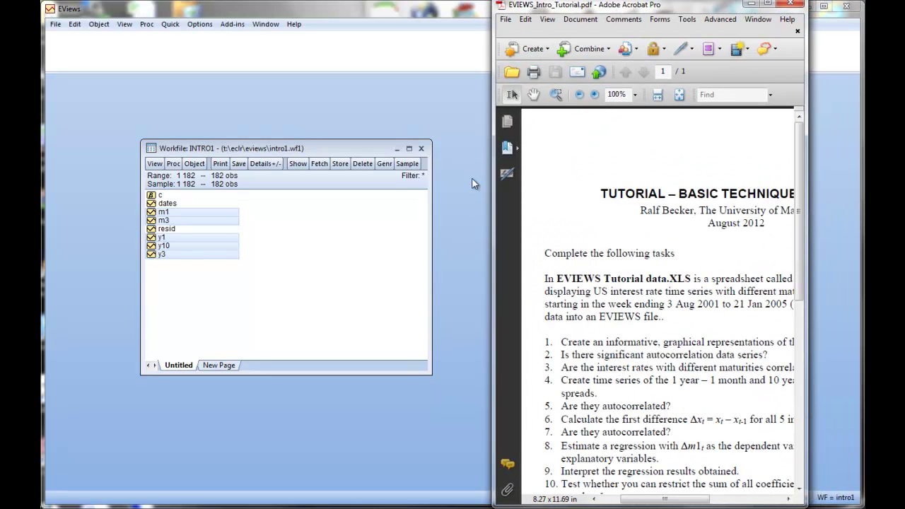
{"action": "left_click_drag", "start_coordinate": [488, 197], "coordinate": [171, 203]}
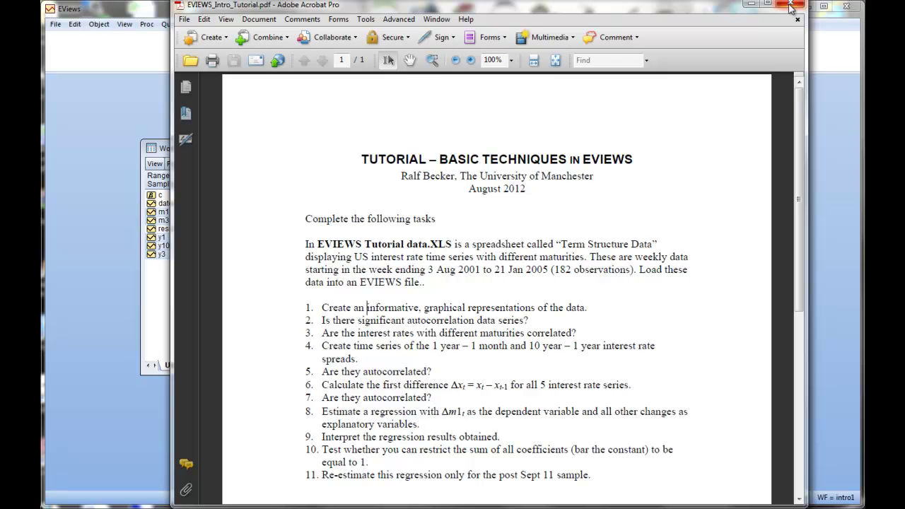
{"action": "left_click", "coordinate": [750, 6]}
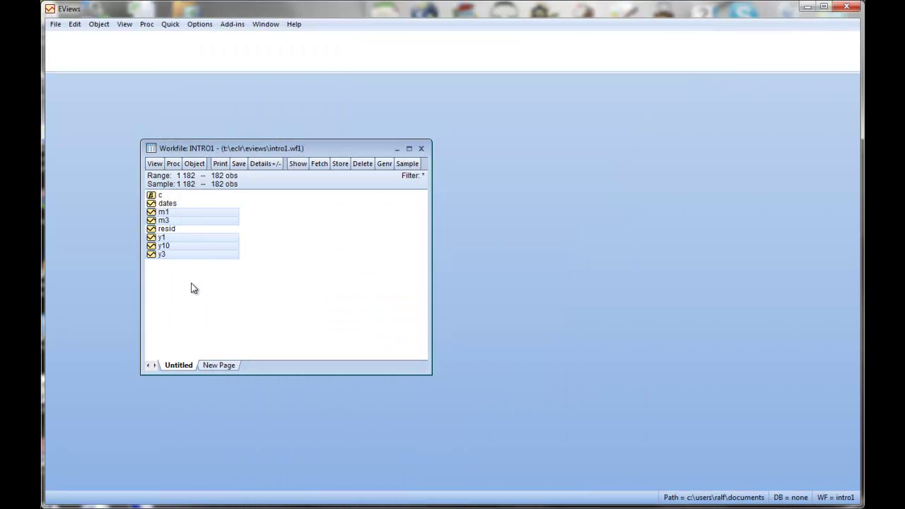
- Open the five series as a group and show M1's level correlogram with 36 lags
{"action": "right_click", "coordinate": [169, 214]}
{"action": "mouse_move", "coordinate": [220, 224]}
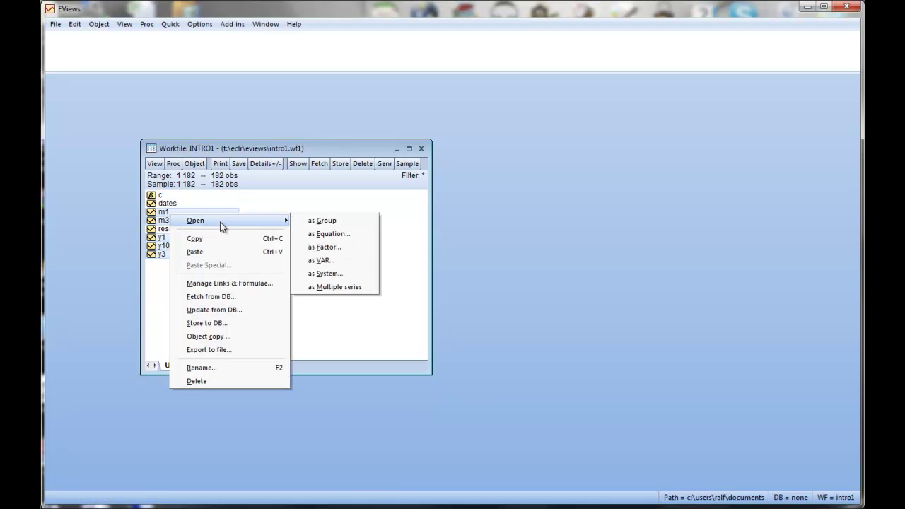
{"action": "left_click", "coordinate": [338, 222]}
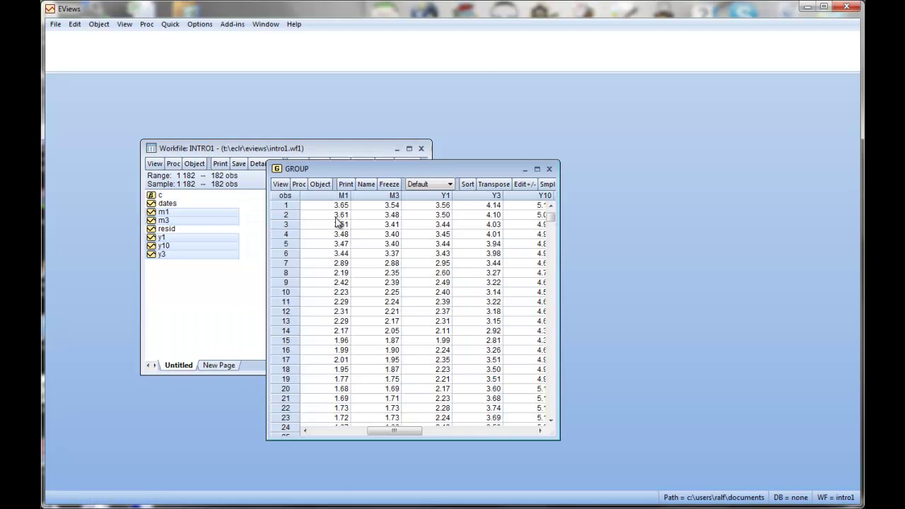
{"action": "left_click", "coordinate": [276, 184]}
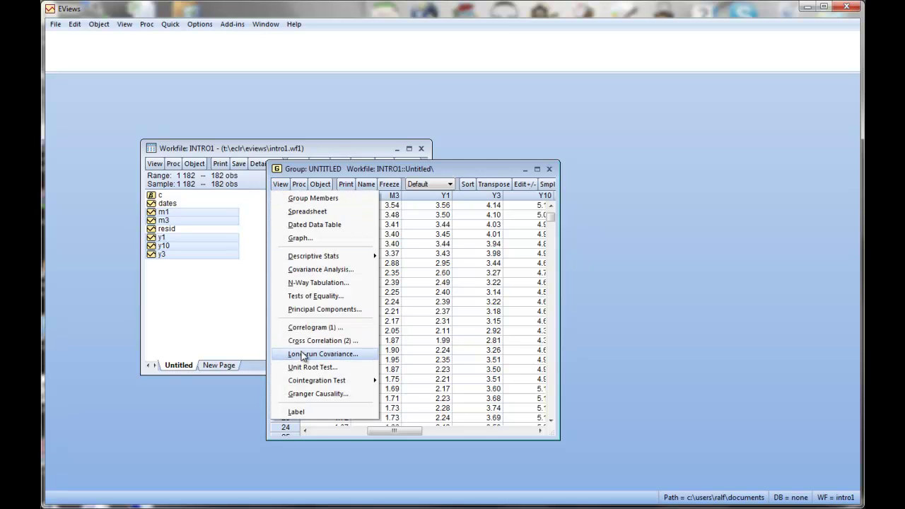
{"action": "left_click", "coordinate": [312, 329]}
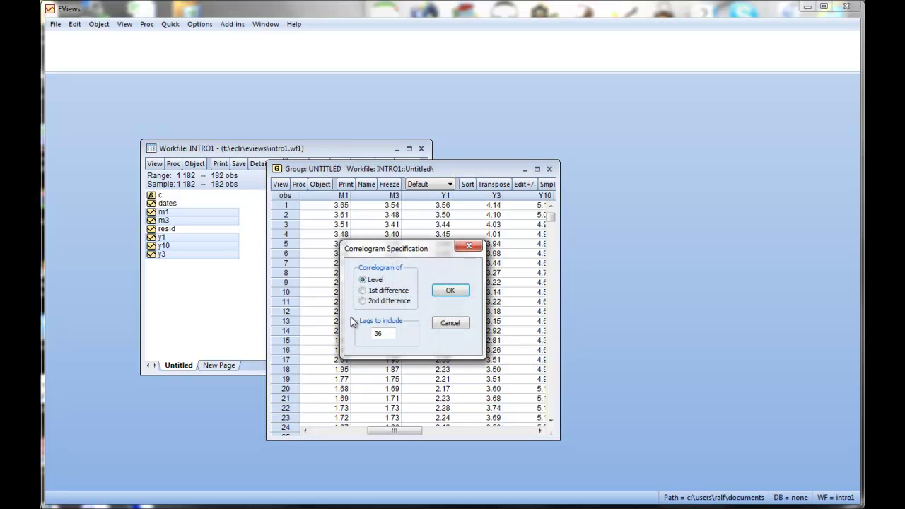
{"action": "left_click", "coordinate": [448, 293]}
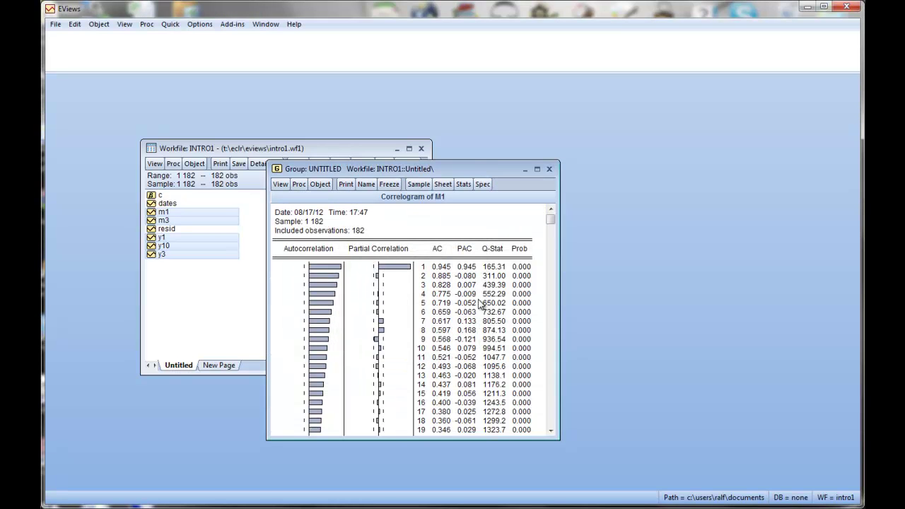
- Enlarge the M1 correlogram window and read the lag 1 and lag 30 autocorrelations
{"action": "left_click_drag", "start_coordinate": [479, 169], "coordinate": [337, 88]}
{"action": "left_click_drag", "start_coordinate": [414, 354], "coordinate": [504, 451]}
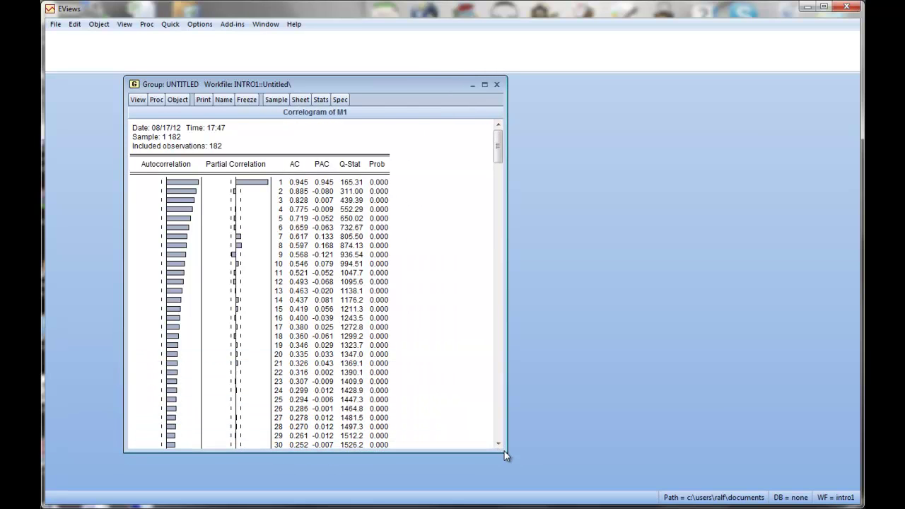
{"action": "left_click", "coordinate": [302, 184]}
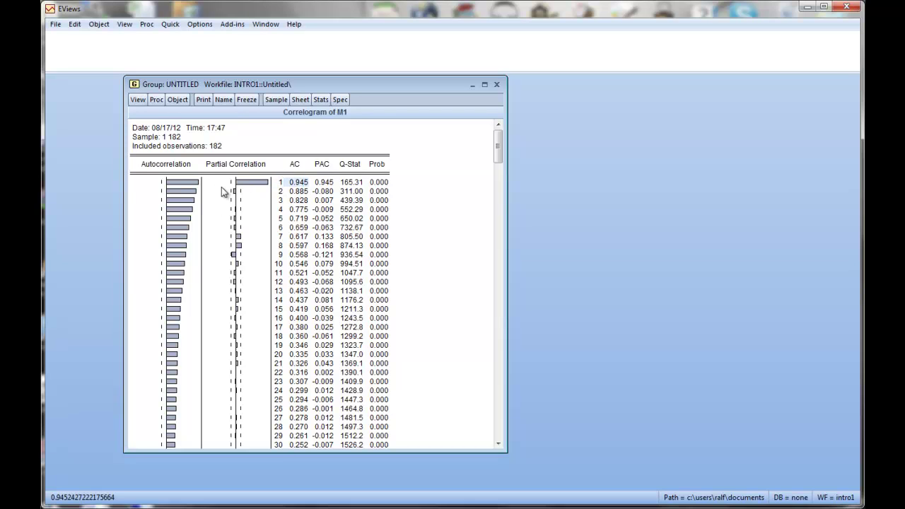
{"action": "left_click", "coordinate": [180, 184]}
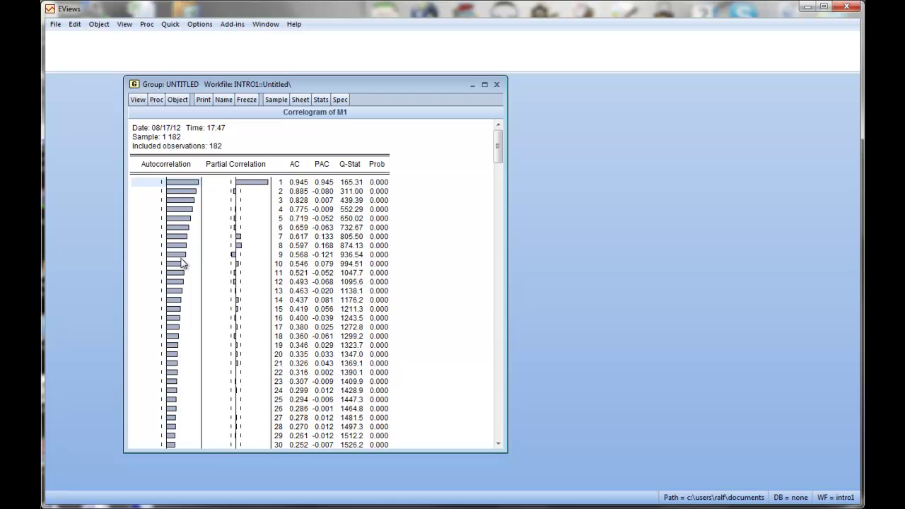
{"action": "left_click", "coordinate": [302, 445]}
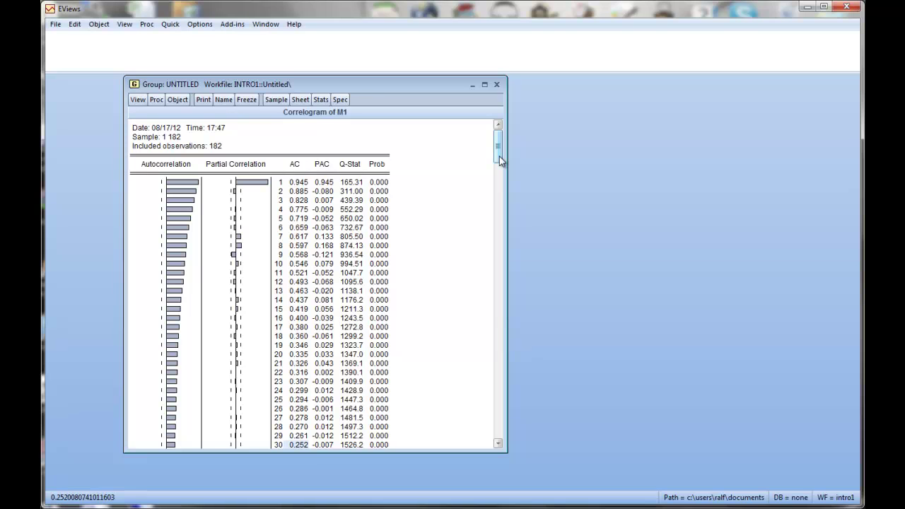
- Scroll down to lag 36, then close the correlogram and delete the untitled group
{"action": "left_click_drag", "start_coordinate": [499, 157], "coordinate": [498, 363]}
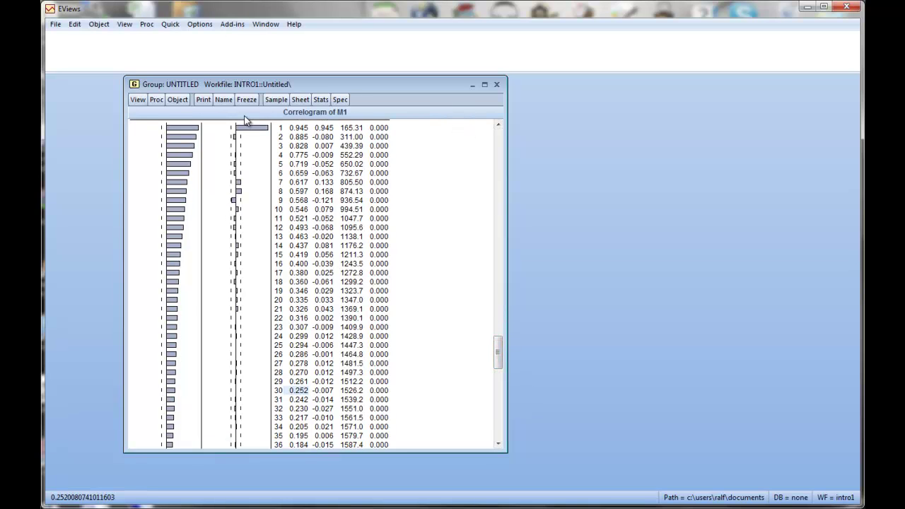
{"action": "left_click_drag", "start_coordinate": [500, 340], "coordinate": [487, 173]}
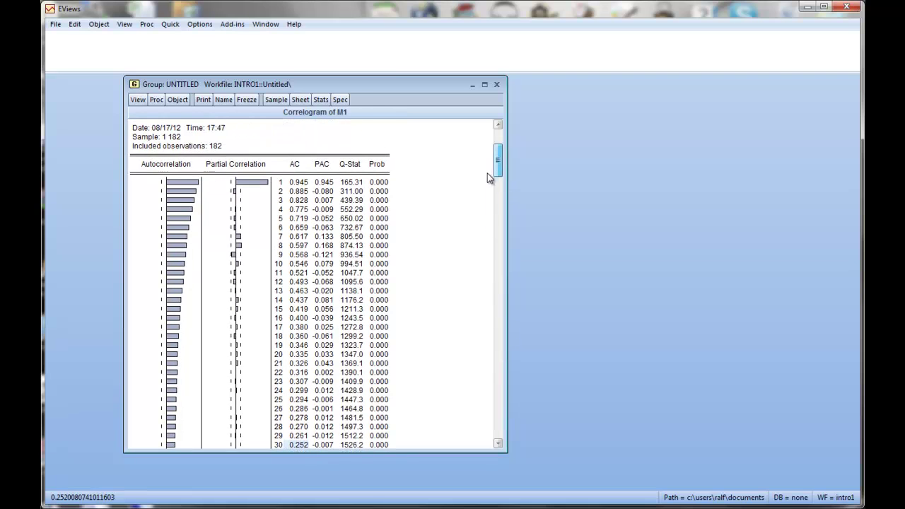
{"action": "left_click", "coordinate": [497, 85]}
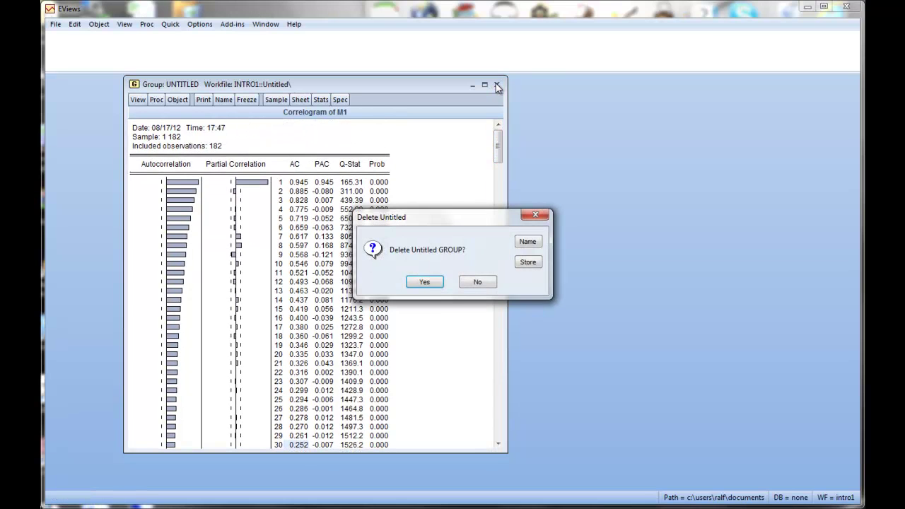
{"action": "left_click", "coordinate": [424, 281]}
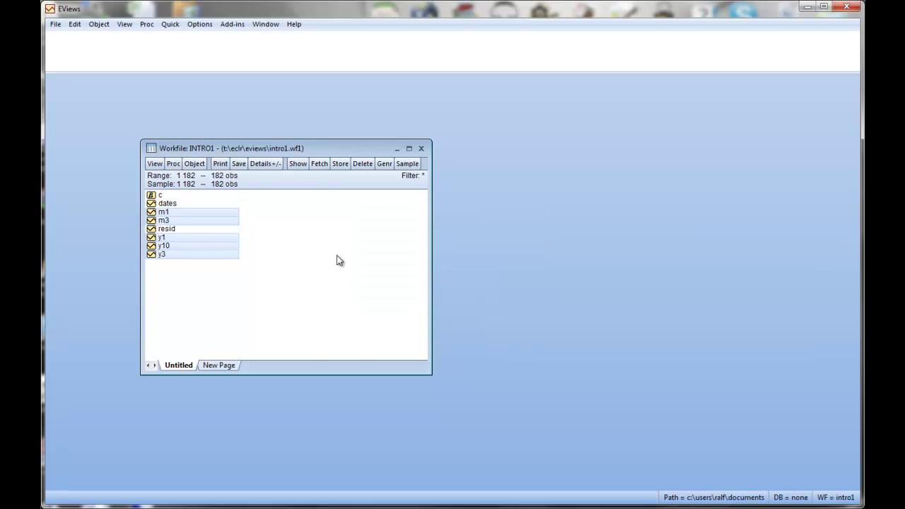
{"action": "double_click", "coordinate": [163, 220]}
{"action": "left_click", "coordinate": [297, 202]}
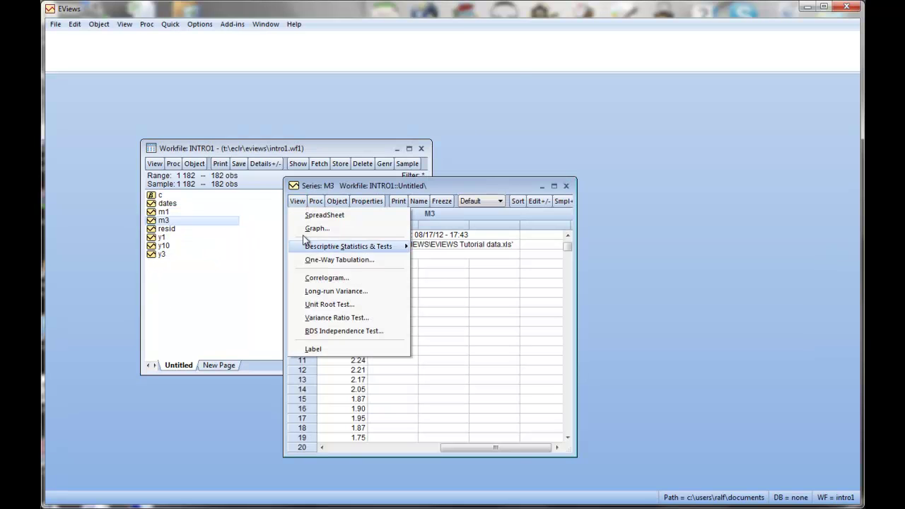
{"action": "left_click", "coordinate": [313, 276]}
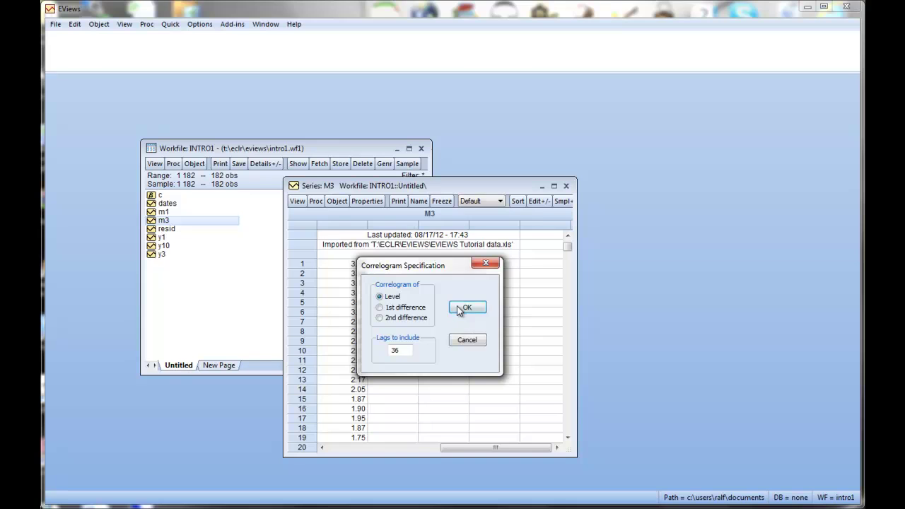
{"action": "left_click", "coordinate": [465, 307]}
{"action": "scroll", "coordinate": [478, 310], "scroll_direction": "down", "scroll_amount": 3}
{"action": "scroll", "coordinate": [478, 310], "scroll_direction": "down", "scroll_amount": 4}
{"action": "scroll", "coordinate": [478, 309], "scroll_direction": "up", "scroll_amount": 8}
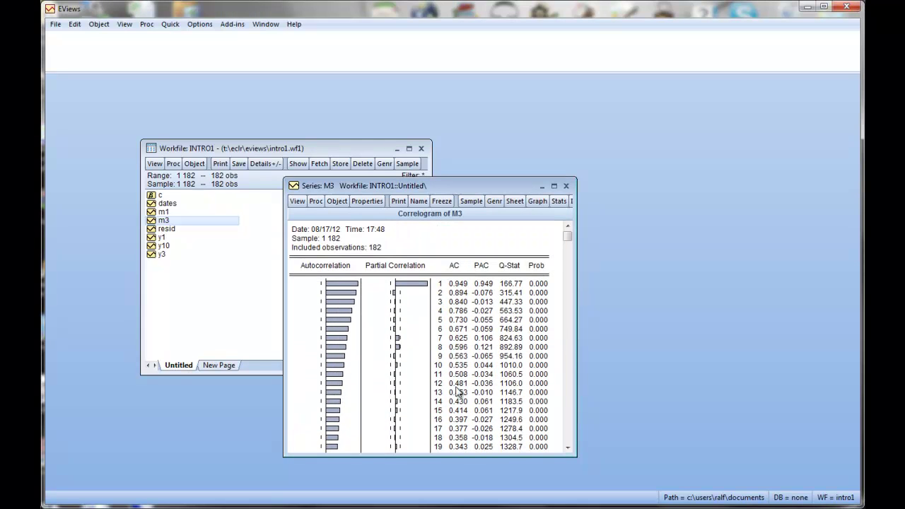
{"action": "left_click_drag", "start_coordinate": [577, 362], "coordinate": [649, 361]}
{"action": "left_click", "coordinate": [640, 186]}
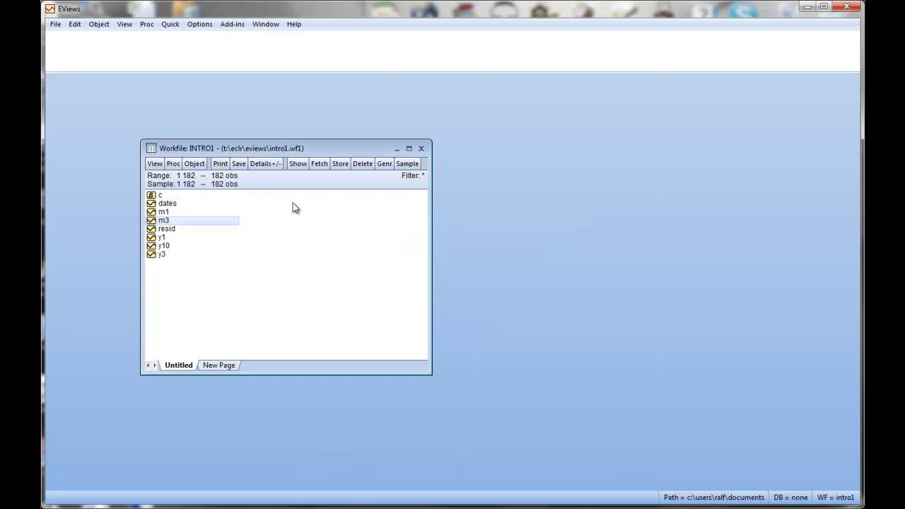
- Display the correlogram of the y10 series with the default settings
{"action": "double_click", "coordinate": [163, 245]}
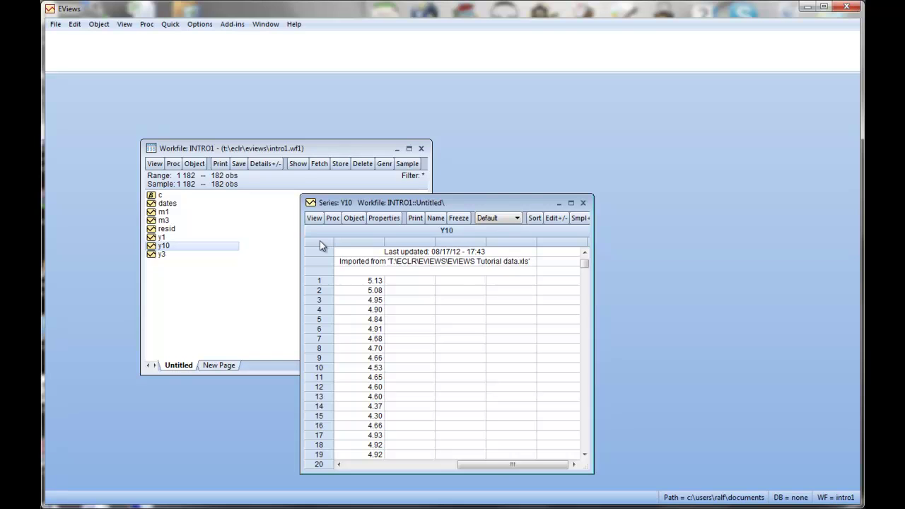
{"action": "left_click", "coordinate": [313, 220]}
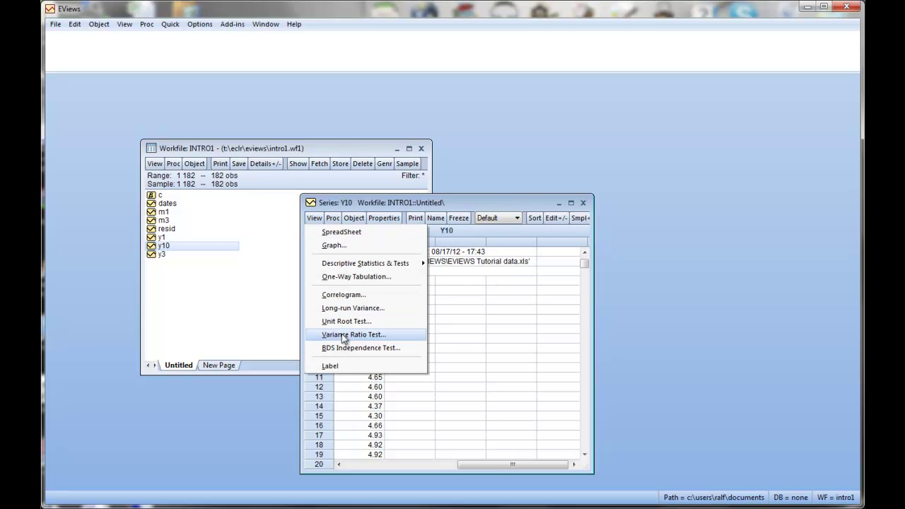
{"action": "left_click", "coordinate": [344, 294]}
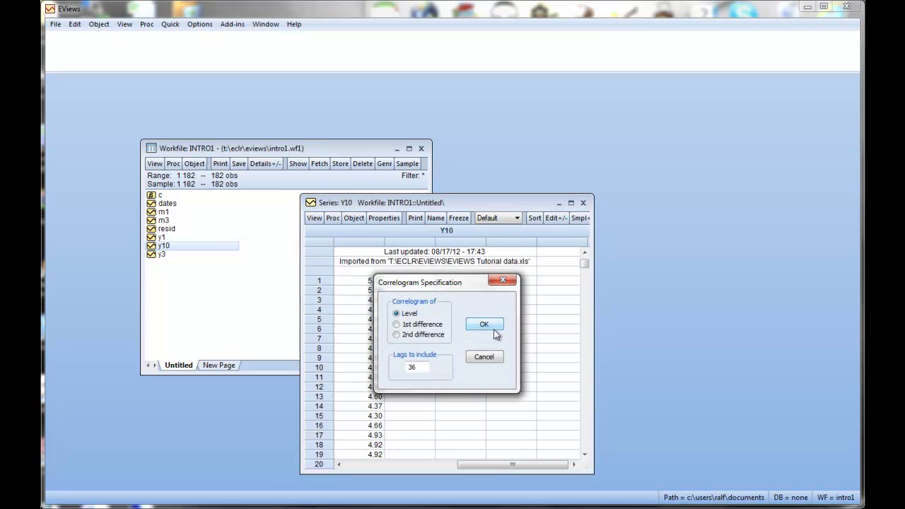
{"action": "left_click", "coordinate": [487, 325]}
- Enlarge the Y10 correlogram to show more lags, close it, and switch to the tutorial PDF
{"action": "left_click_drag", "start_coordinate": [591, 319], "coordinate": [633, 320]}
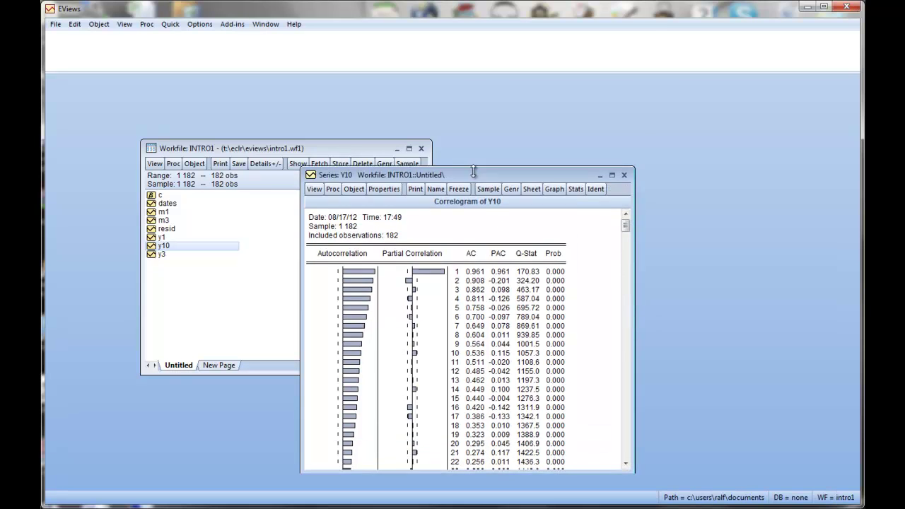
{"action": "left_click_drag", "start_coordinate": [471, 148], "coordinate": [472, 99]}
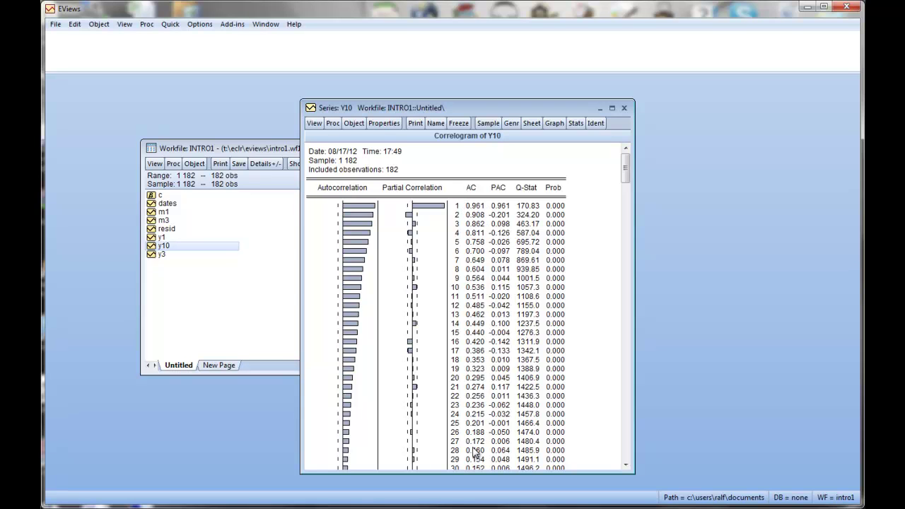
{"action": "left_click", "coordinate": [624, 108]}
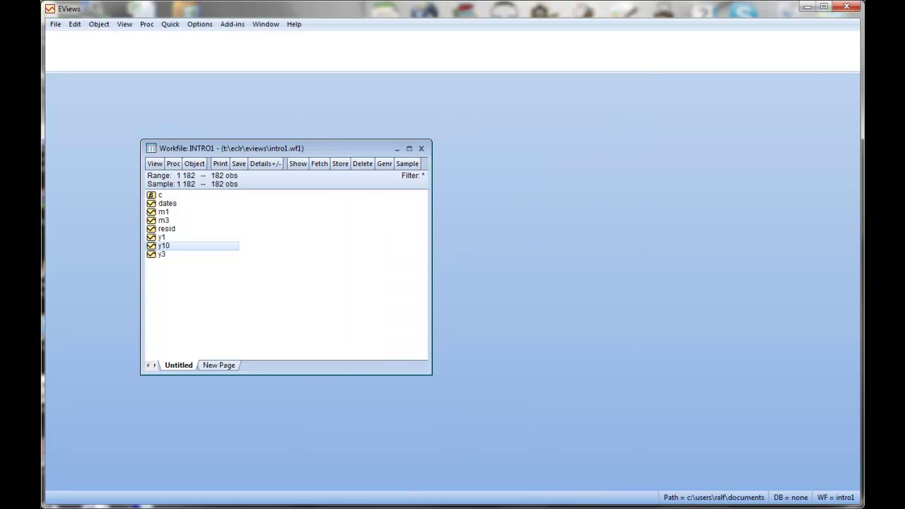
{"action": "key", "text": "alt+Tab"}
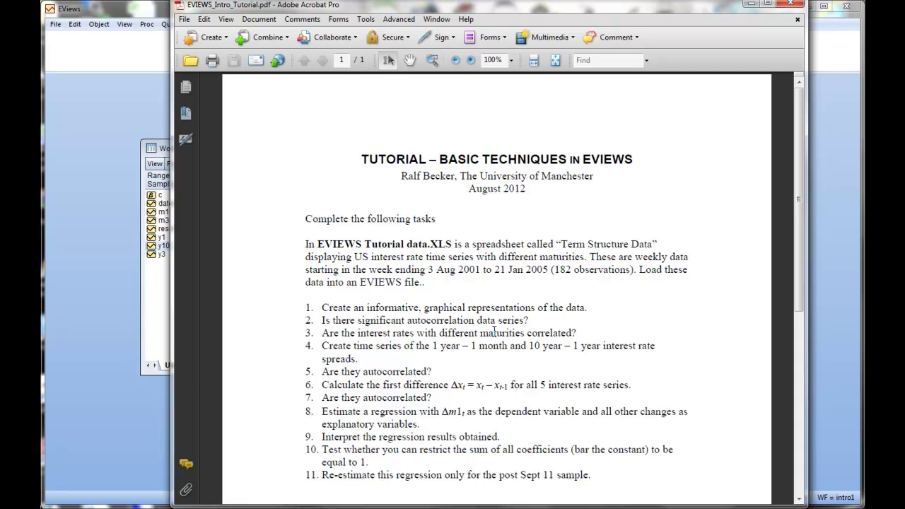
- Close the tutorial PDF in Acrobat to get back to EViews
{"action": "left_click", "coordinate": [790, 7]}
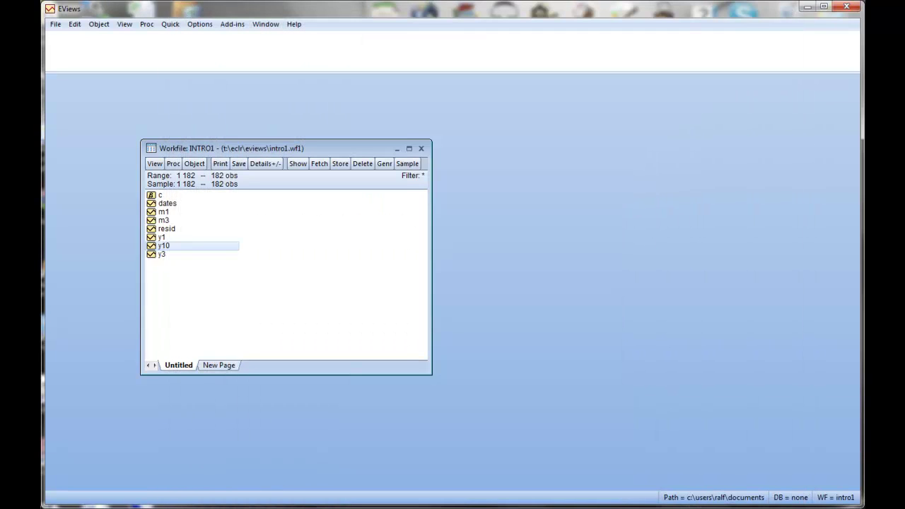
- Select m1, m3, y1, y3 and y10 and open them together as an untitled group
{"action": "left_click", "coordinate": [164, 220], "text": "ctrl"}
{"action": "left_click", "coordinate": [162, 238], "text": "ctrl"}
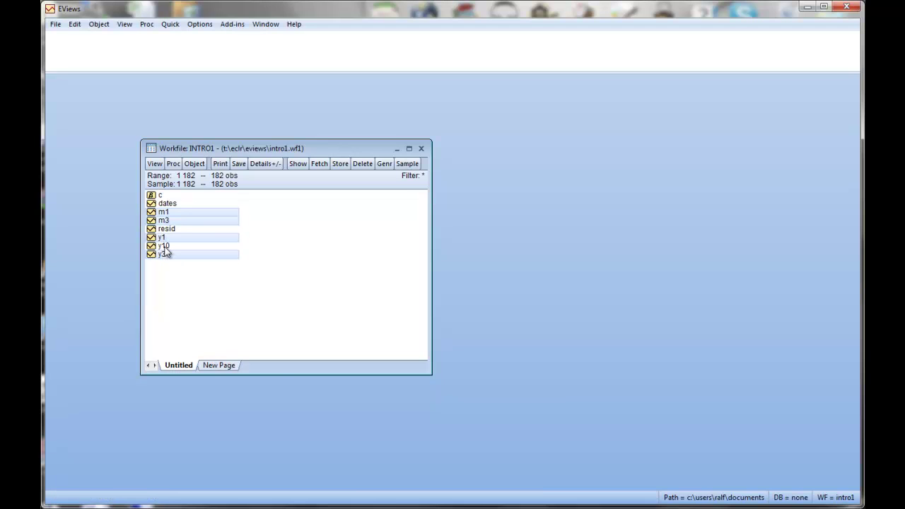
{"action": "left_click", "coordinate": [163, 246], "text": "ctrl"}
{"action": "right_click", "coordinate": [165, 248]}
{"action": "mouse_move", "coordinate": [196, 256]}
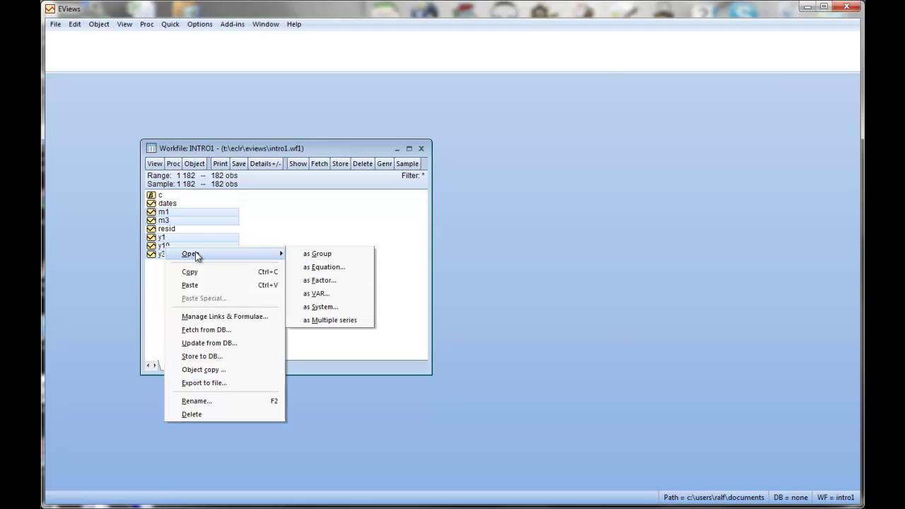
{"action": "left_click", "coordinate": [317, 253]}
{"action": "left_click", "coordinate": [331, 101]}
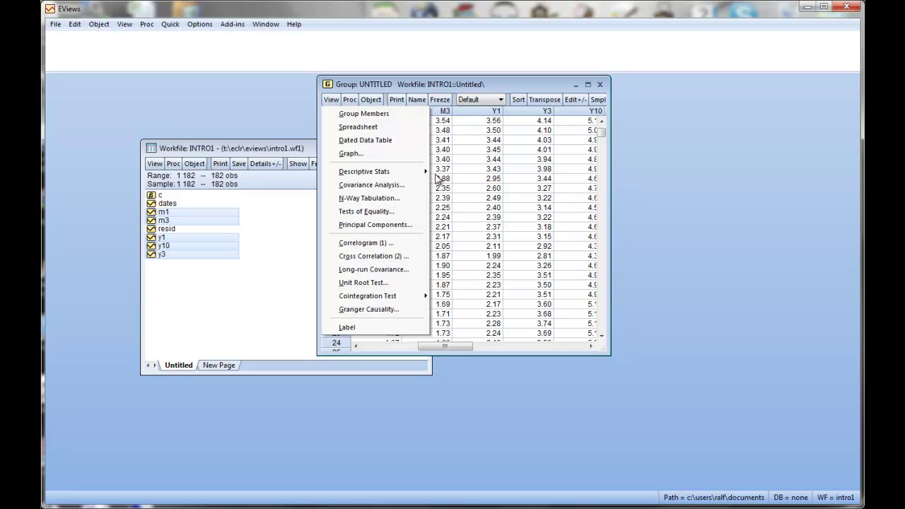
- Run Covariance Analysis on the group with Correlation checked and Covariance unchecked
{"action": "left_click", "coordinate": [359, 188]}
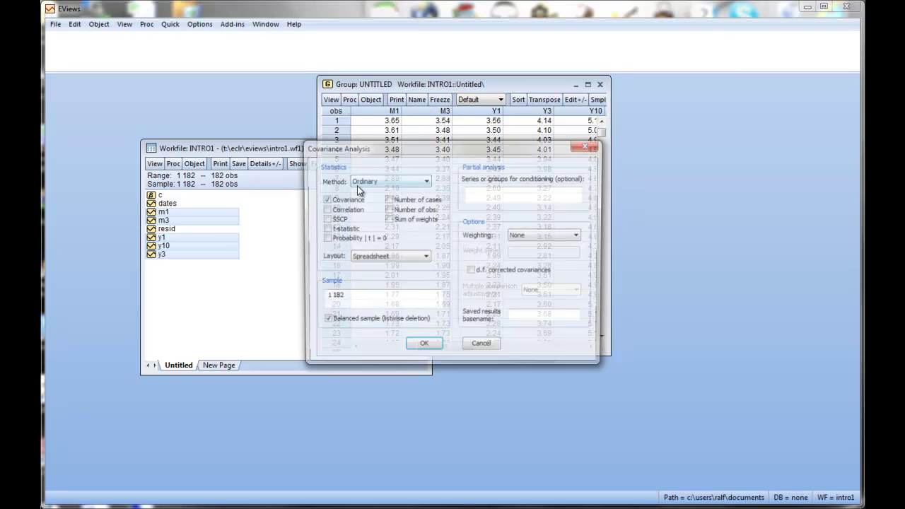
{"action": "left_click", "coordinate": [325, 210]}
{"action": "left_click", "coordinate": [324, 199]}
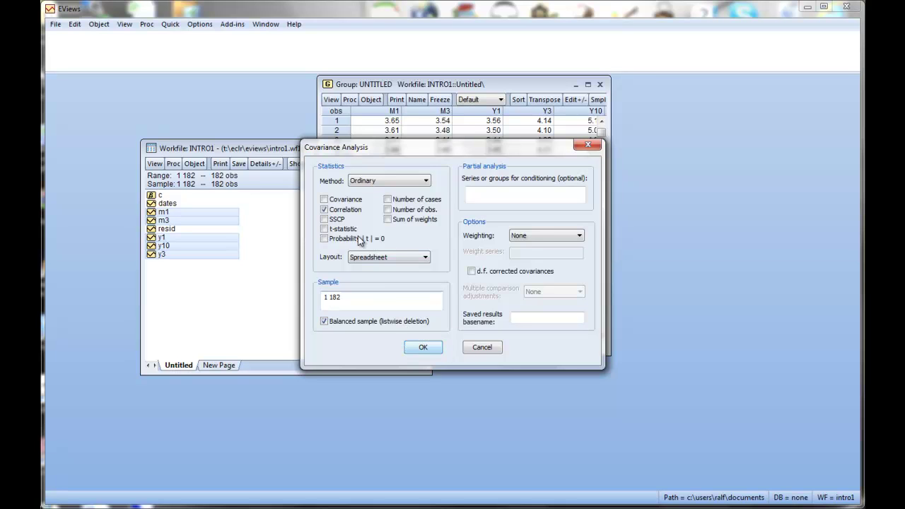
{"action": "left_click", "coordinate": [422, 348]}
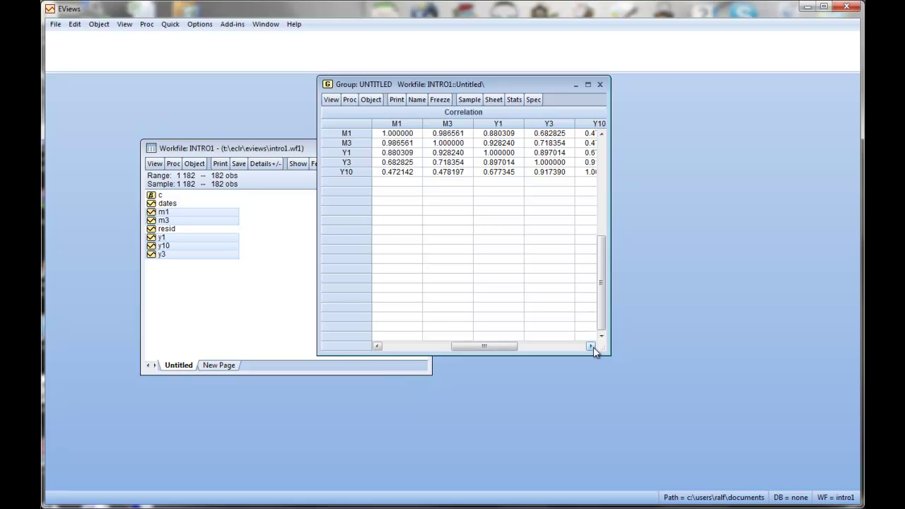
- Widen the group window and read the M1–M3 and Y1–M1 (0.880309) correlations
{"action": "left_click_drag", "start_coordinate": [604, 354], "coordinate": [713, 367]}
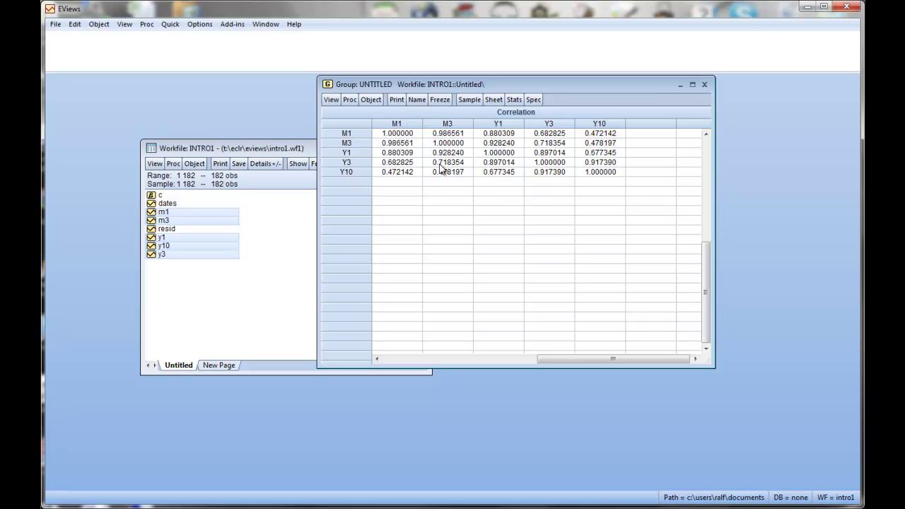
{"action": "left_click", "coordinate": [398, 134]}
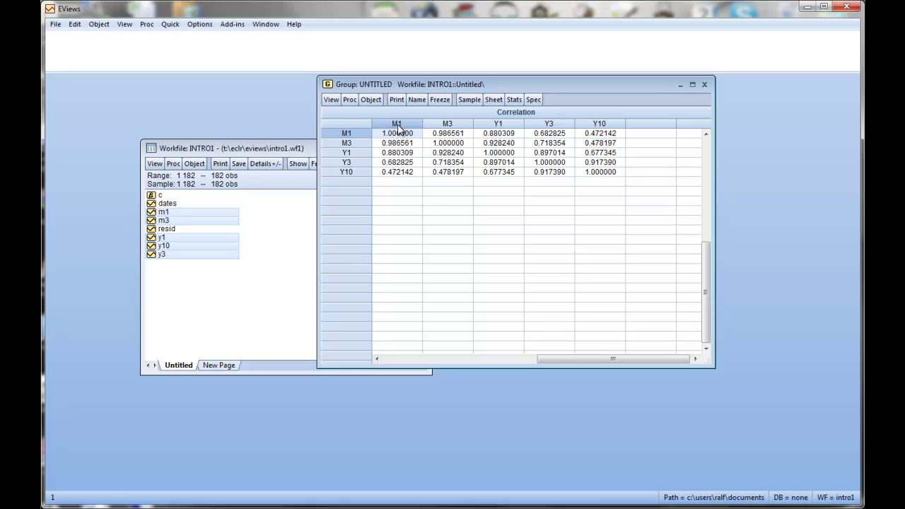
{"action": "left_click", "coordinate": [362, 144]}
{"action": "left_click", "coordinate": [396, 144]}
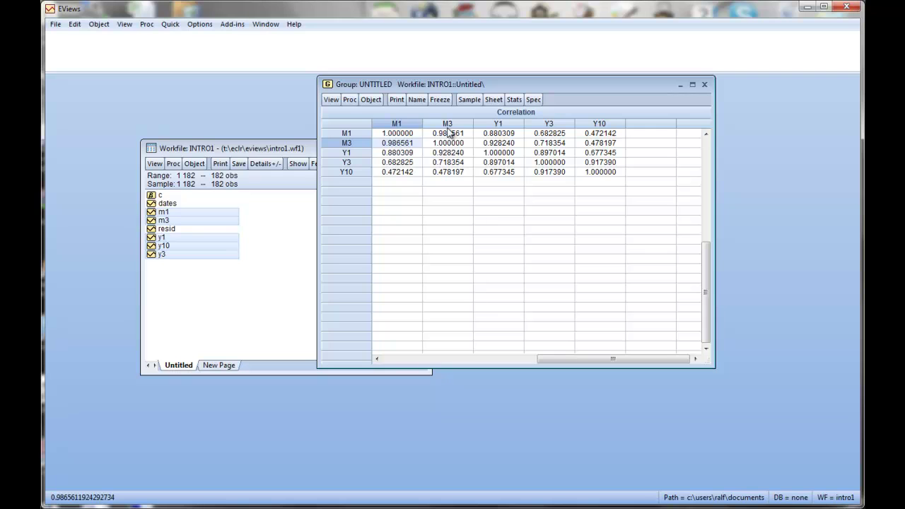
{"action": "left_click", "coordinate": [450, 134]}
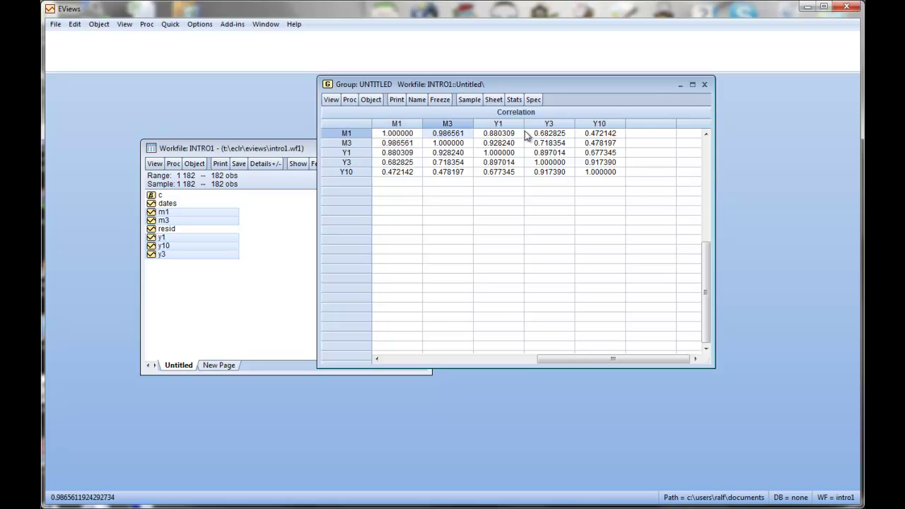
{"action": "left_click", "coordinate": [405, 144]}
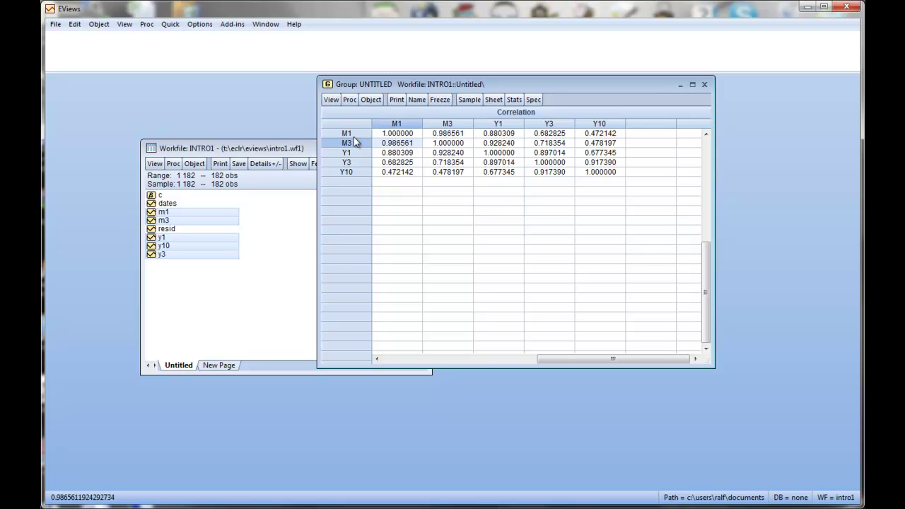
{"action": "left_click", "coordinate": [401, 152]}
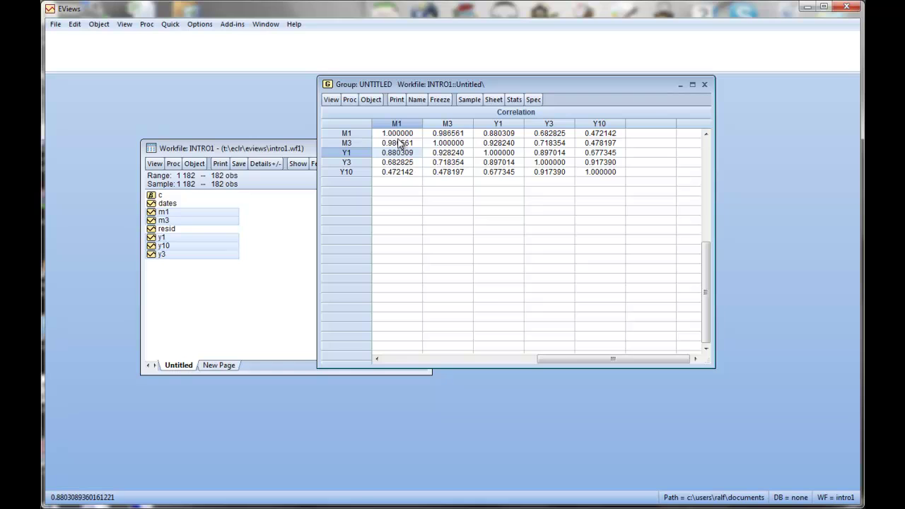
- Read the Y3–M1 (0.682825) and Y10–M1 correlations, then close the group window
{"action": "left_click", "coordinate": [398, 125]}
{"action": "left_click", "coordinate": [365, 144]}
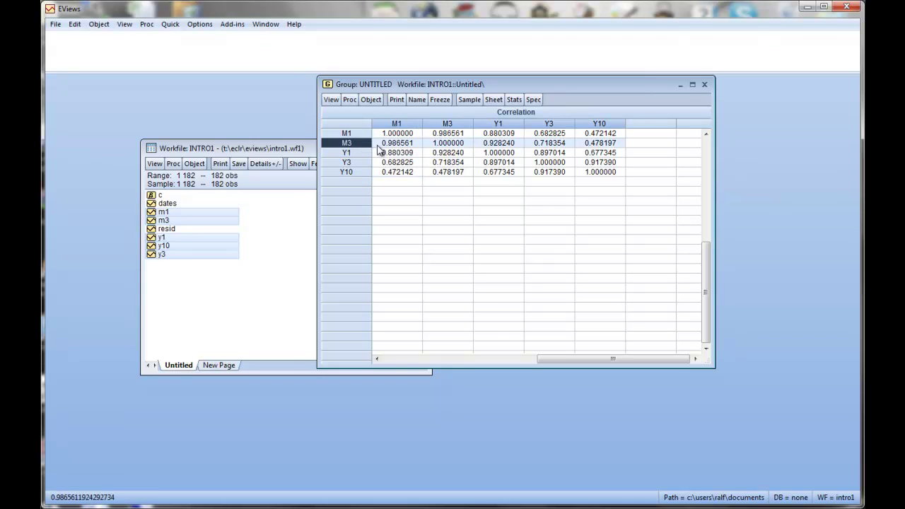
{"action": "left_click", "coordinate": [400, 143]}
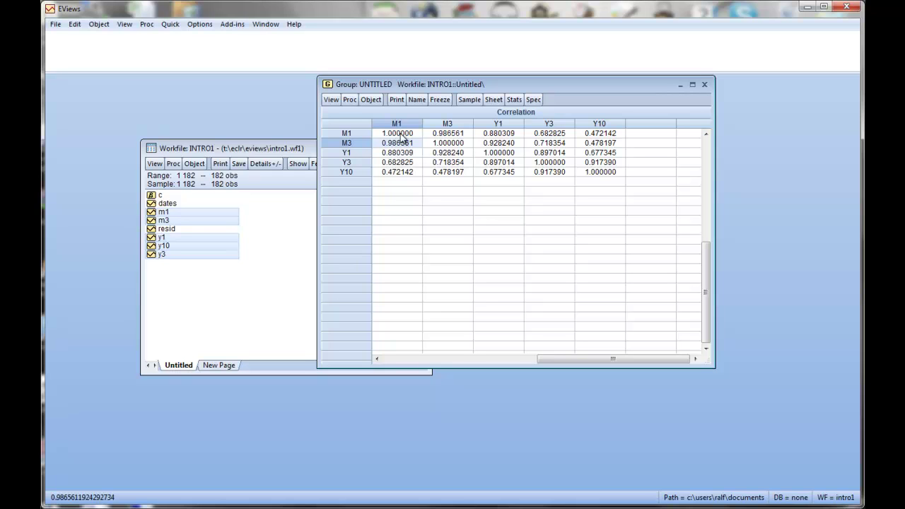
{"action": "left_click", "coordinate": [395, 164]}
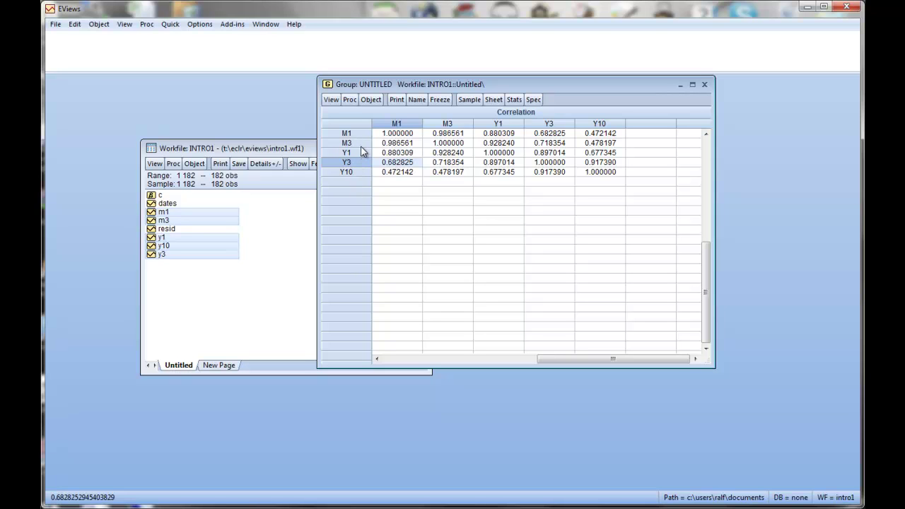
{"action": "left_click", "coordinate": [398, 144]}
{"action": "left_click", "coordinate": [400, 153]}
{"action": "left_click", "coordinate": [401, 164]}
{"action": "left_click", "coordinate": [399, 172]}
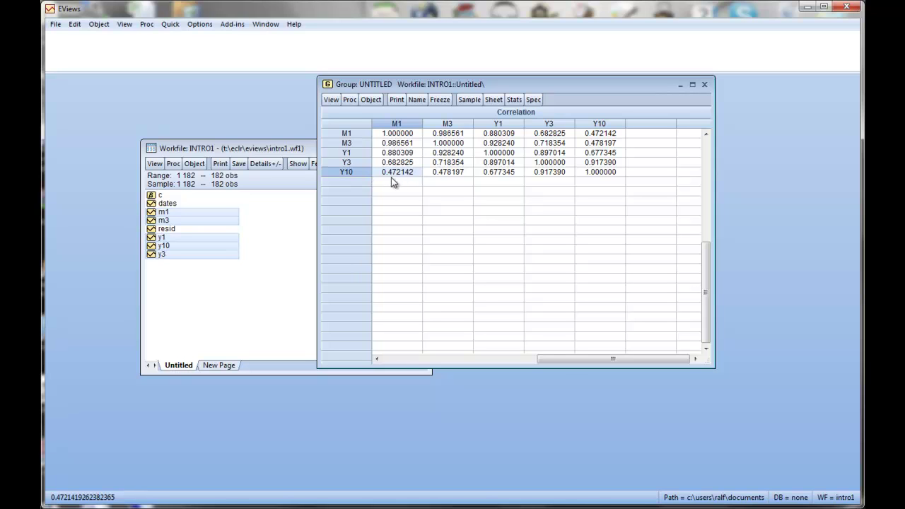
{"action": "left_click", "coordinate": [704, 85]}
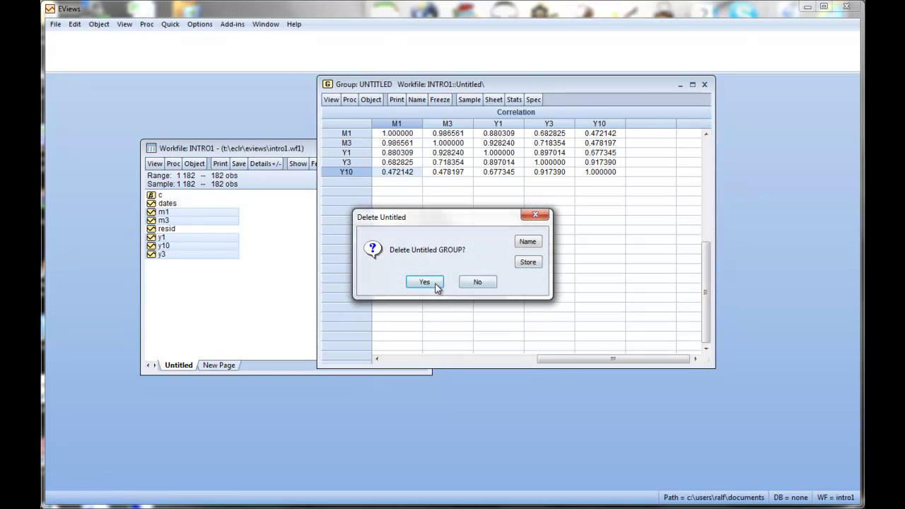
- Delete the untitled group, then open EVIEWS_Intro_Tutorial from T:\ECLR\EVIEWS
{"action": "left_click", "coordinate": [425, 282]}
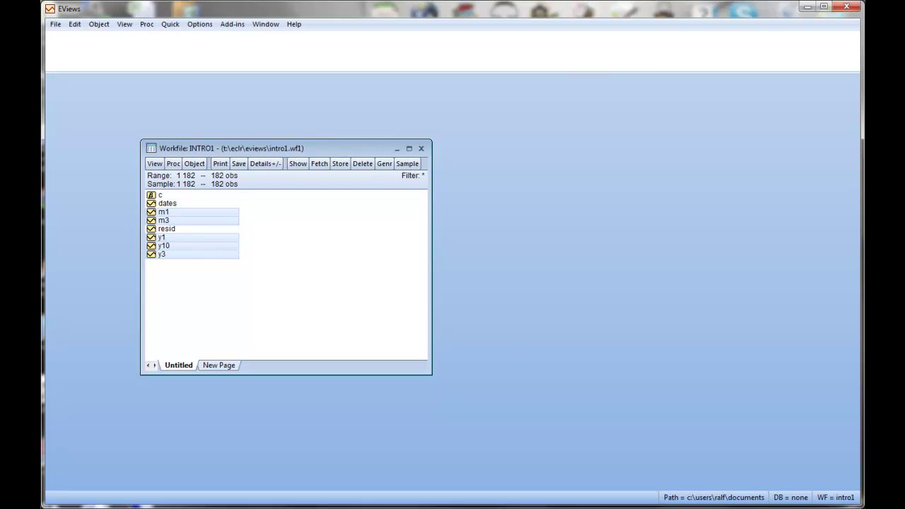
{"action": "key", "text": "alt+Tab"}
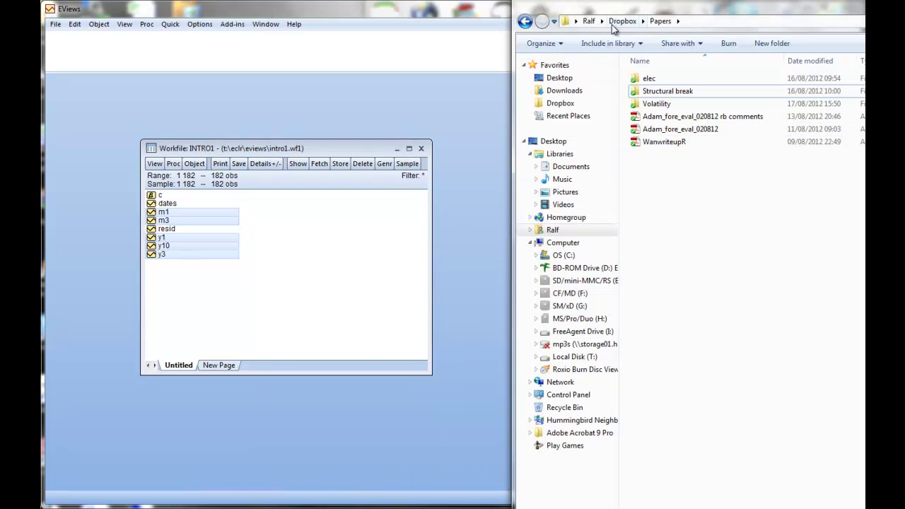
{"action": "left_click", "coordinate": [574, 357]}
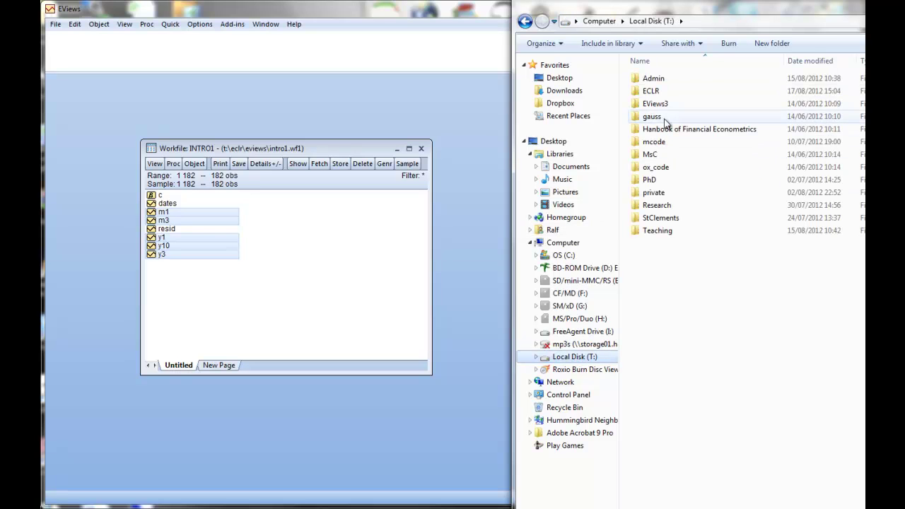
{"action": "double_click", "coordinate": [656, 92]}
{"action": "double_click", "coordinate": [668, 116]}
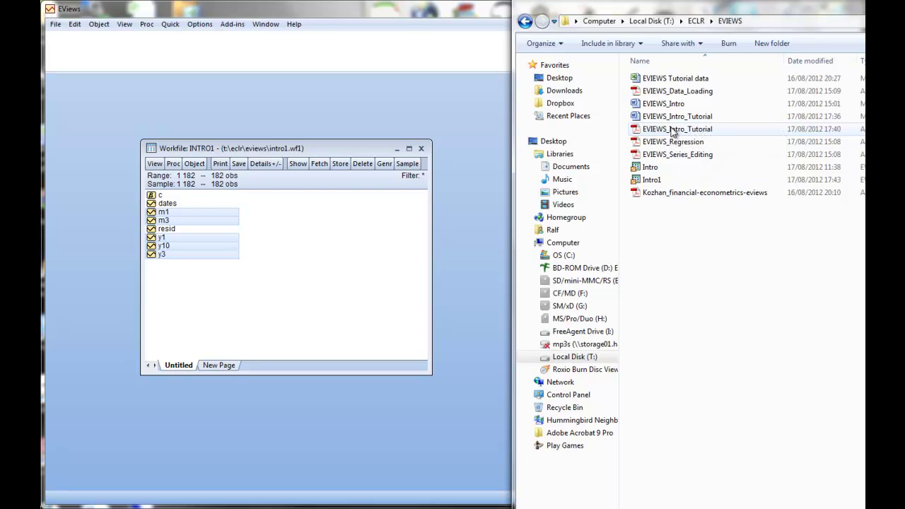
{"action": "double_click", "coordinate": [673, 129]}
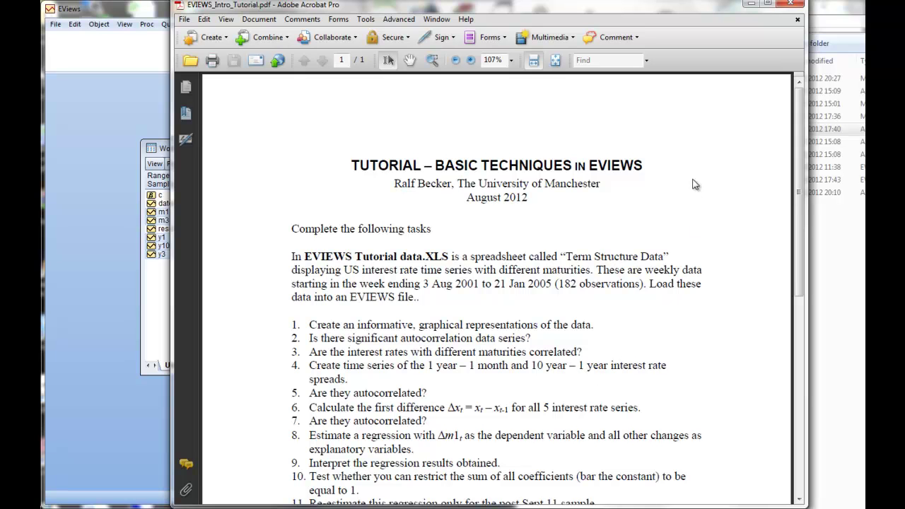
- Minimise the tutorial PDF and return to the EViews command line
{"action": "left_click", "coordinate": [750, 5]}
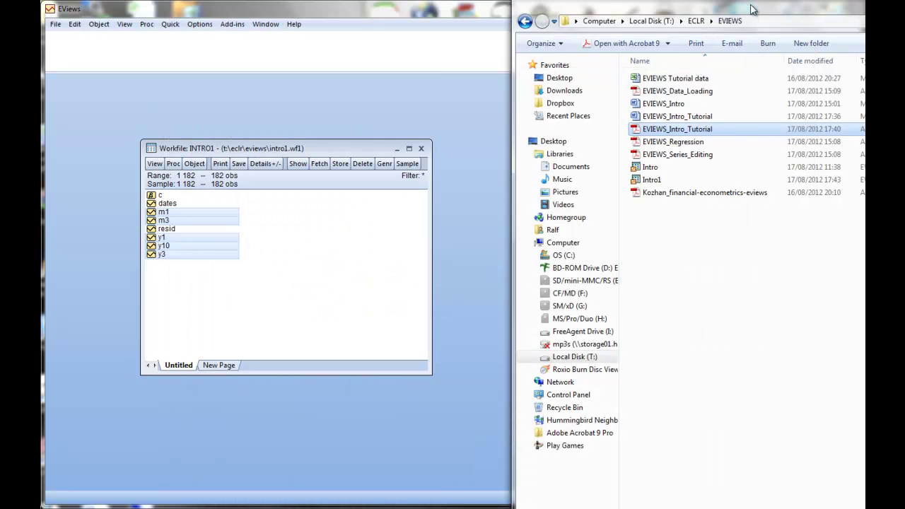
{"action": "left_click", "coordinate": [217, 315]}
{"action": "left_click", "coordinate": [198, 48]}
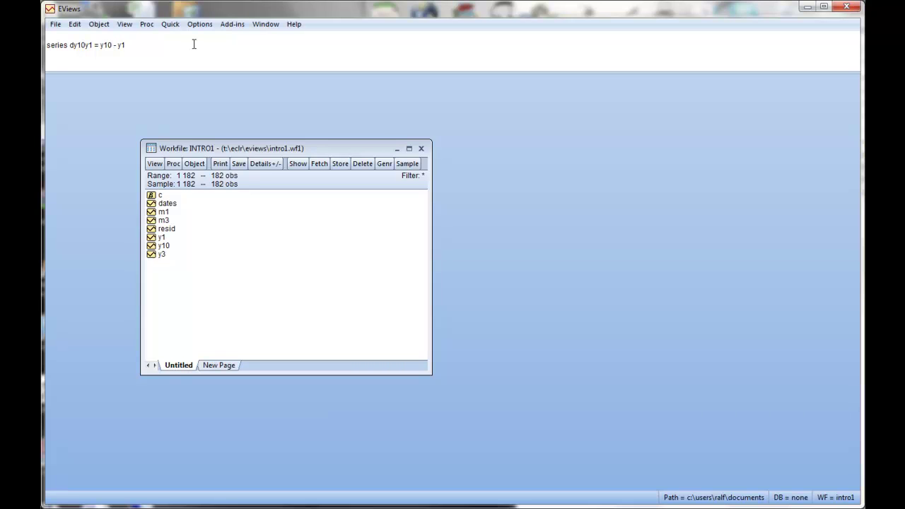
- Run series dy10y1 = y10 - y1 and open the new dy10y1 series
{"action": "key", "text": "Return"}
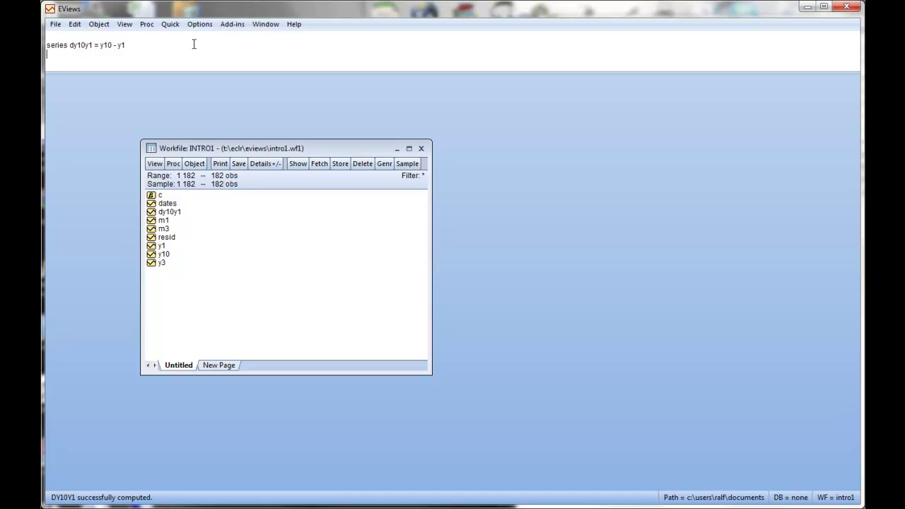
{"action": "double_click", "coordinate": [169, 212]}
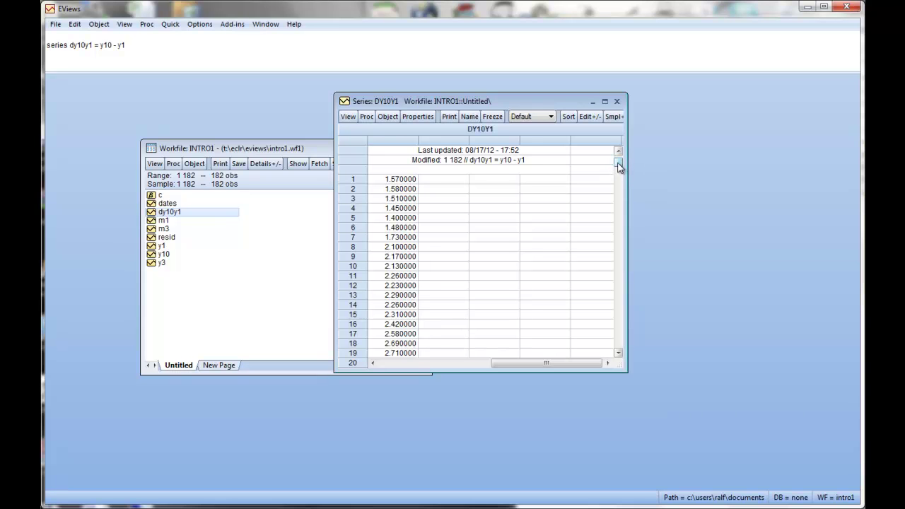
- Scroll through the dy10y1 values, then close the series window
{"action": "mouse_move", "coordinate": [620, 168]}
{"action": "left_mouse_down"}
{"action": "mouse_move", "coordinate": [631, 321]}
{"action": "mouse_move", "coordinate": [620, 350]}
{"action": "mouse_move", "coordinate": [619, 162]}
{"action": "left_mouse_up"}
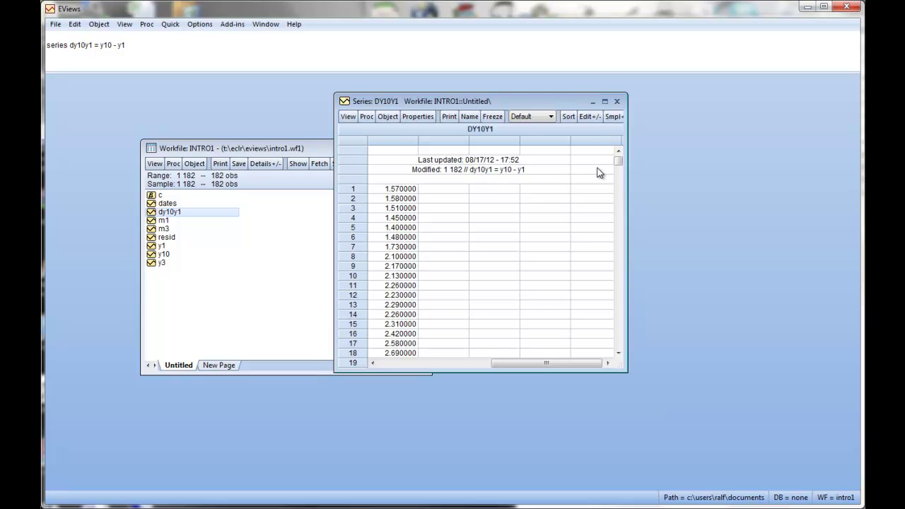
{"action": "left_click", "coordinate": [617, 101]}
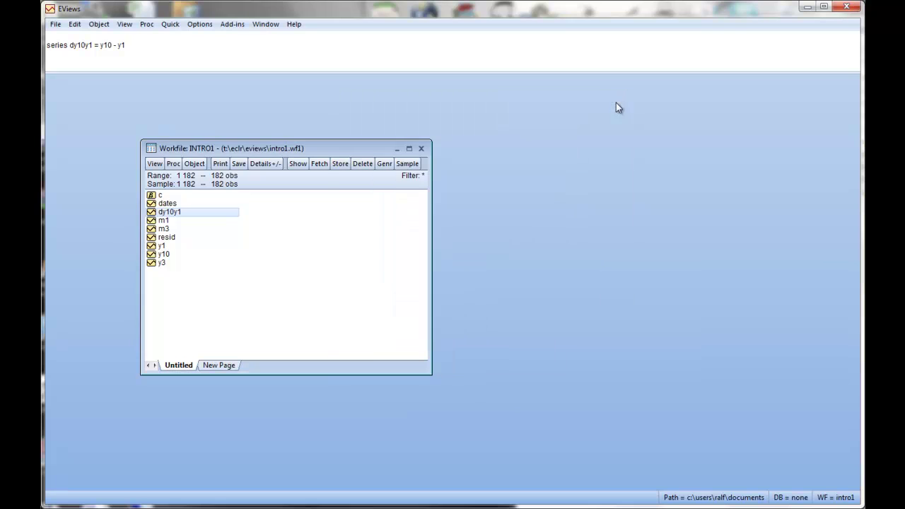
- Edit the previous command into series dy1m1 = y1 - m1 and run it
{"action": "left_click", "coordinate": [186, 55]}
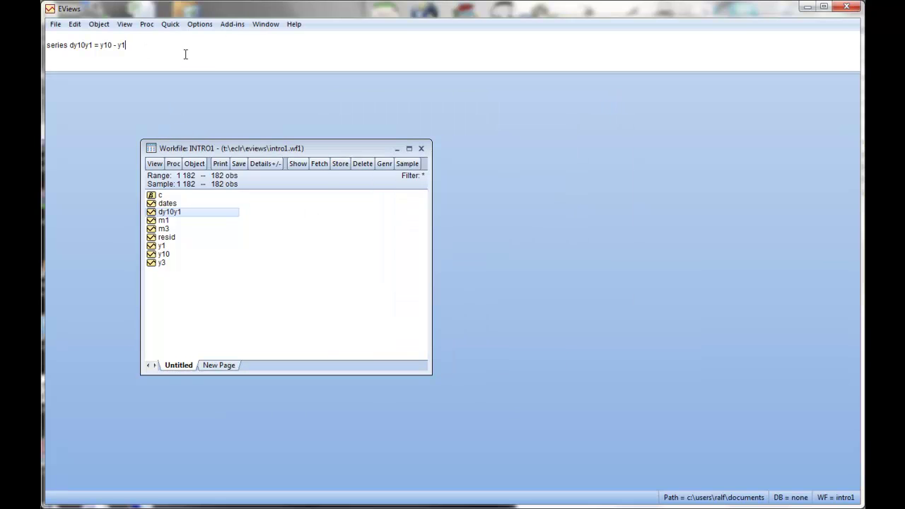
{"action": "left_click", "coordinate": [76, 45]}
{"action": "key", "text": "Delete"}
{"action": "key", "text": "Delete"}
{"action": "type", "text": "m"}
{"action": "key", "text": "Delete"}
{"action": "type", "text": "m"}
{"action": "key", "text": "Return"}
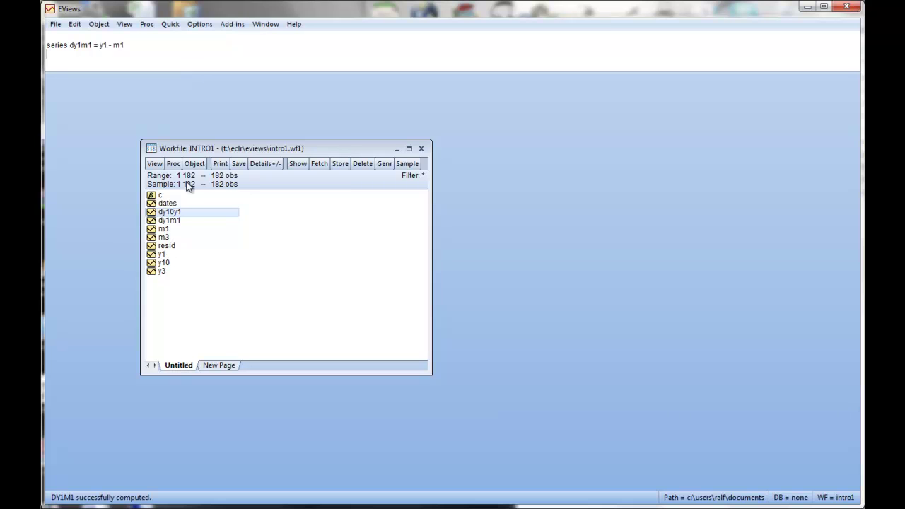
{"action": "double_click", "coordinate": [170, 220]}
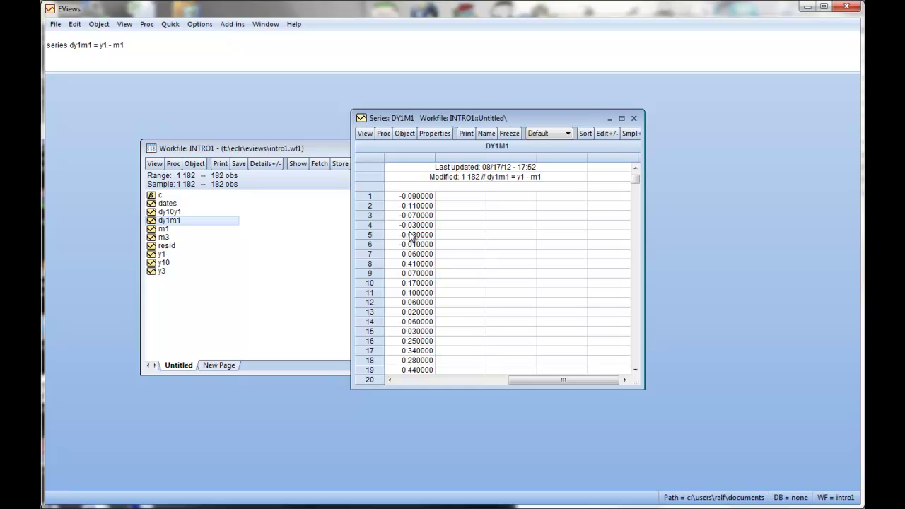
{"action": "scroll", "coordinate": [430, 221], "scroll_direction": "down", "scroll_amount": 6}
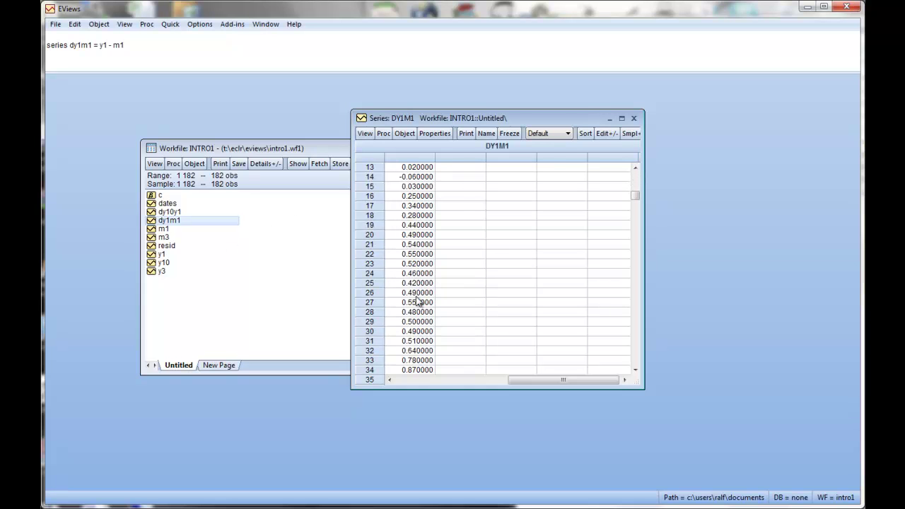
{"action": "scroll", "coordinate": [426, 316], "scroll_direction": "down", "scroll_amount": 12}
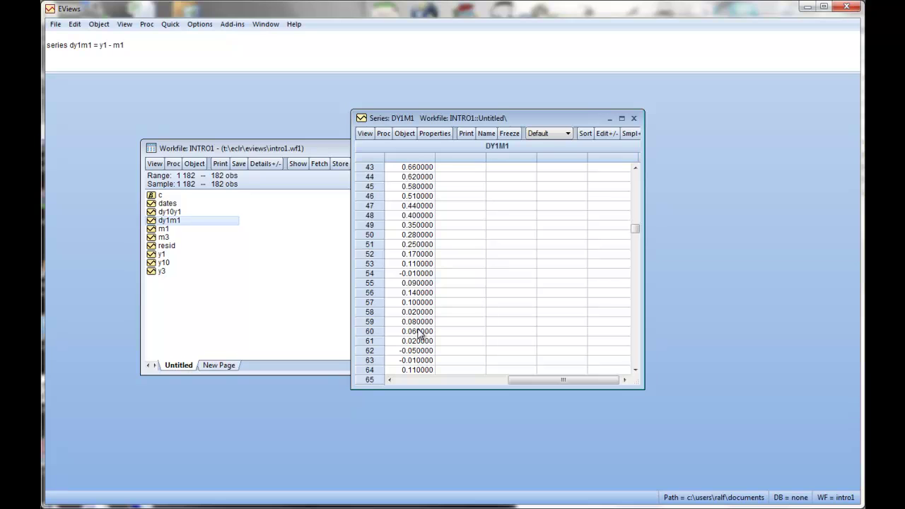
{"action": "scroll", "coordinate": [421, 335], "scroll_direction": "down", "scroll_amount": 3}
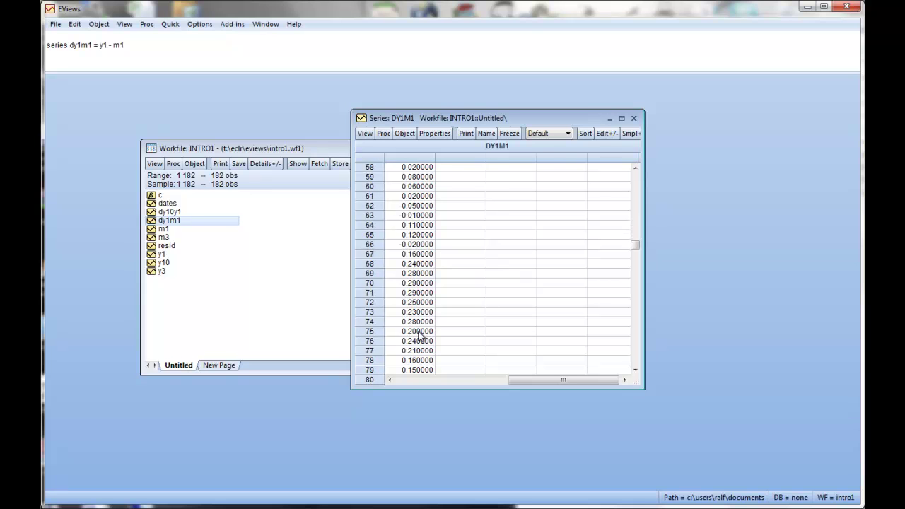
{"action": "scroll", "coordinate": [420, 335], "scroll_direction": "up", "scroll_amount": 20}
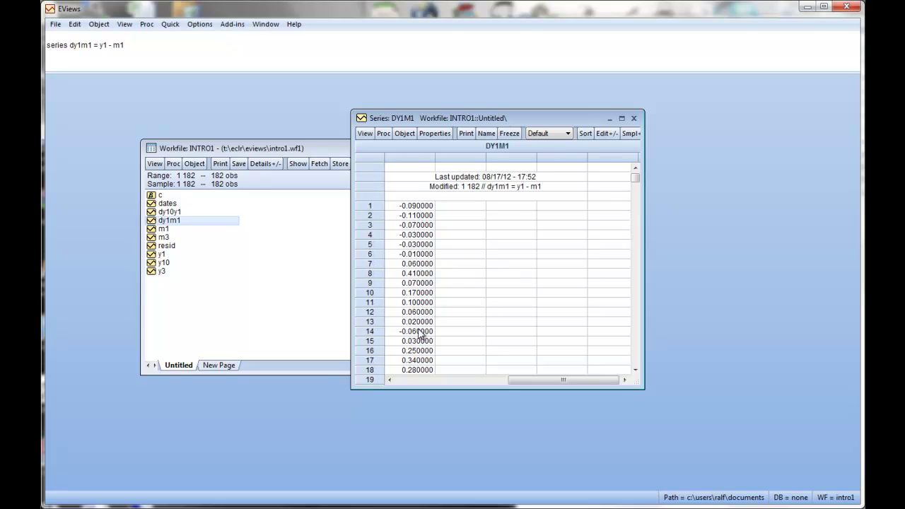
{"action": "left_click", "coordinate": [367, 136]}
{"action": "left_click", "coordinate": [384, 161]}
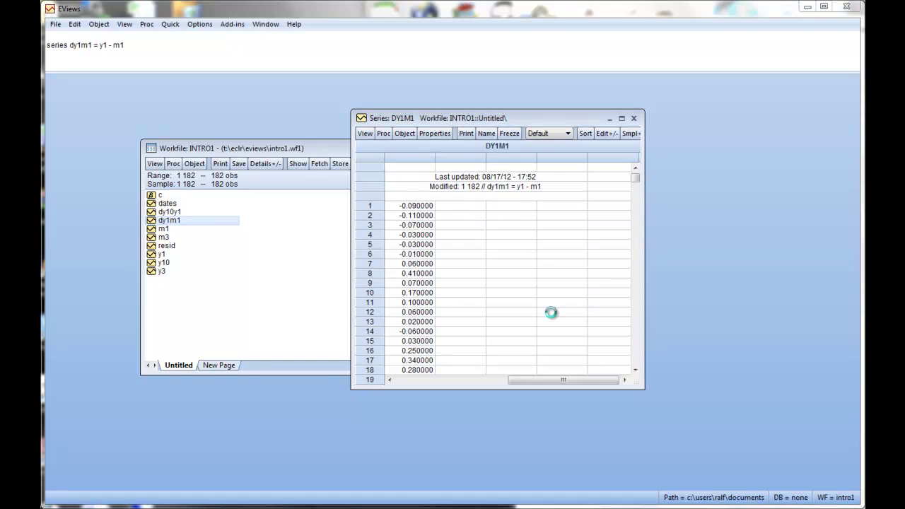
{"action": "left_click", "coordinate": [598, 362]}
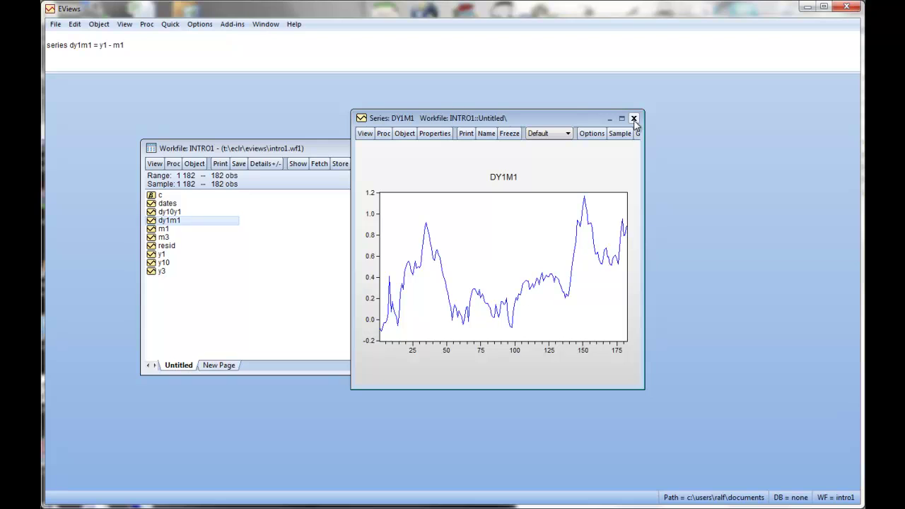
{"action": "left_click", "coordinate": [633, 119]}
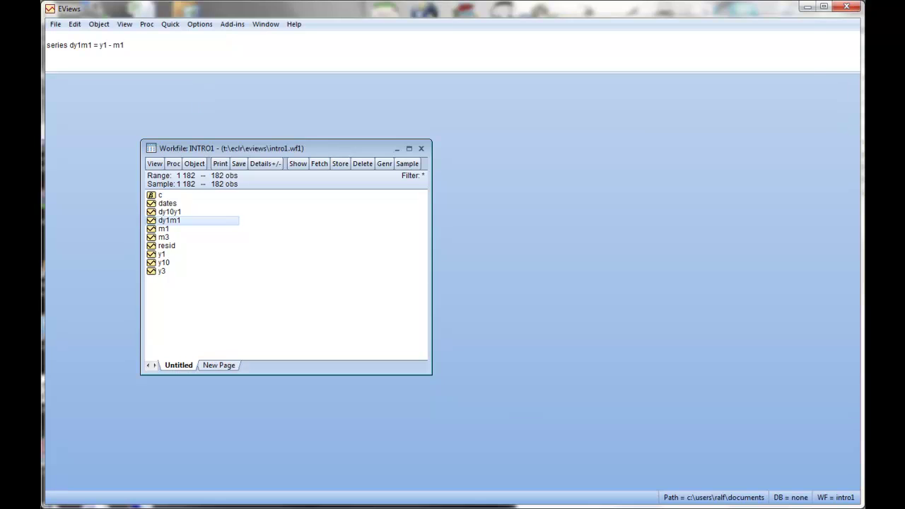
{"action": "key", "text": "alt+Tab"}
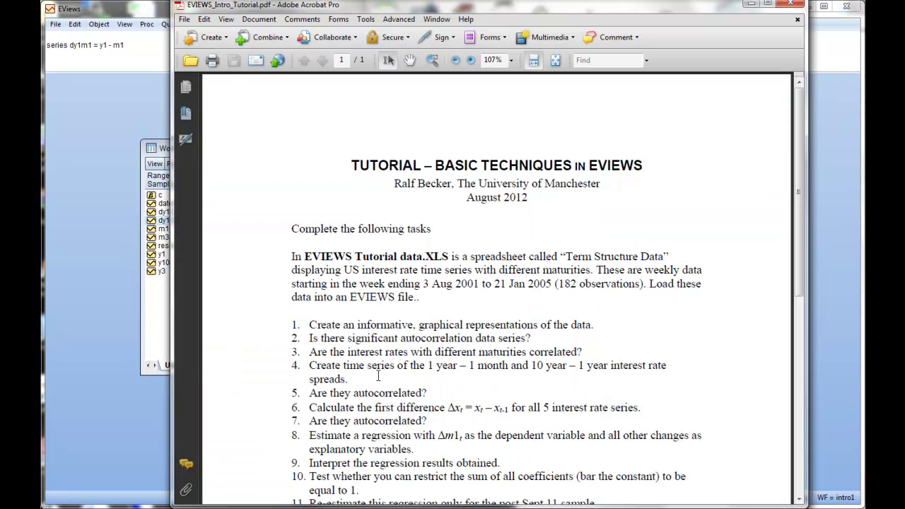
{"action": "scroll", "coordinate": [379, 376], "scroll_direction": "down", "scroll_amount": 2}
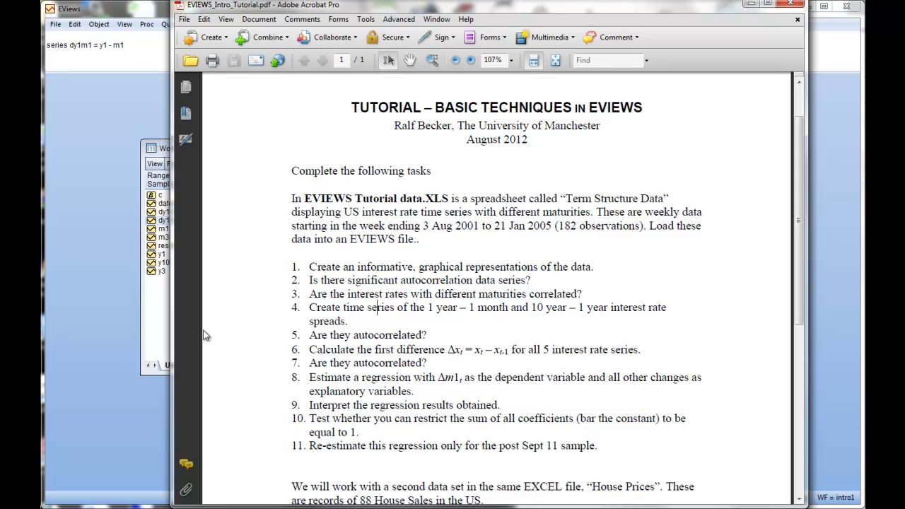
{"action": "left_click", "coordinate": [158, 347]}
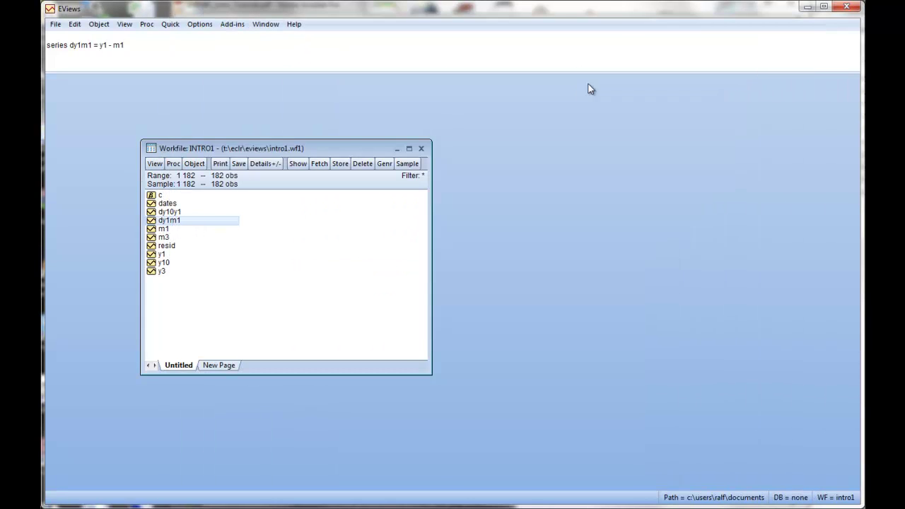
{"action": "double_click", "coordinate": [177, 221]}
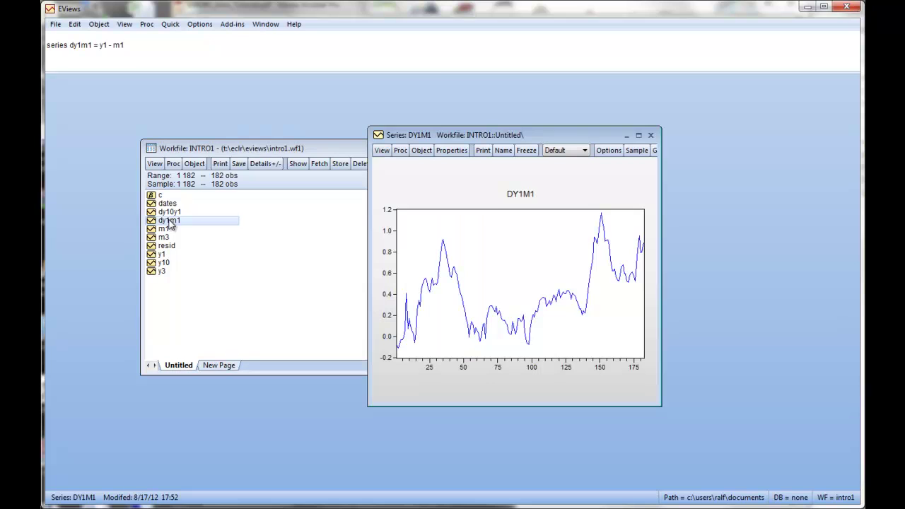
{"action": "left_click", "coordinate": [382, 150]}
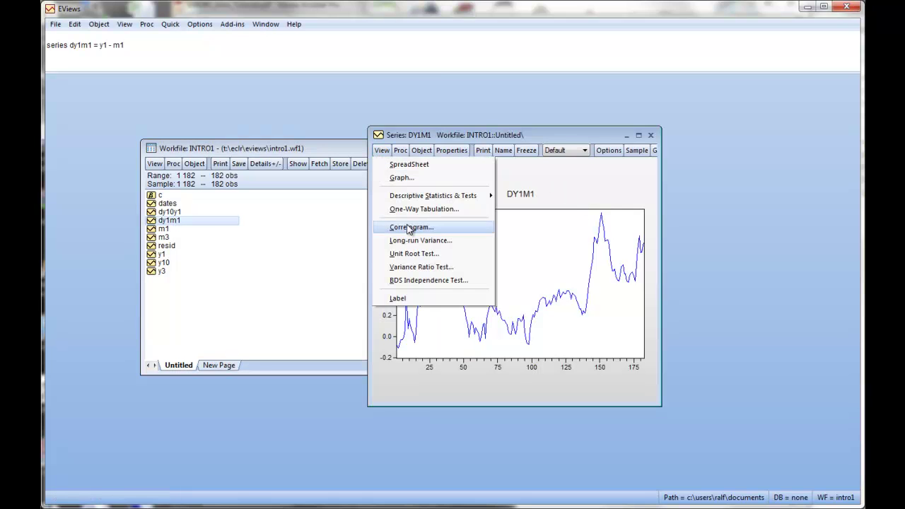
{"action": "left_click", "coordinate": [414, 226]}
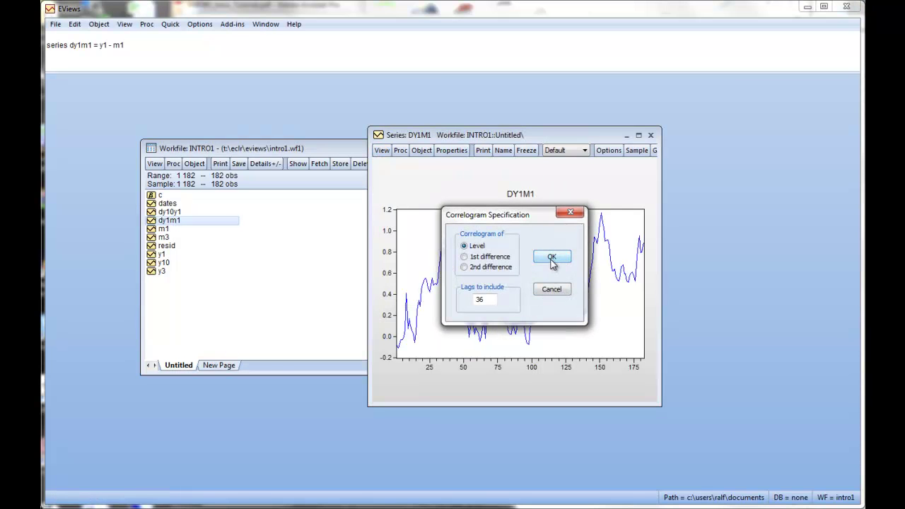
{"action": "left_click", "coordinate": [551, 256]}
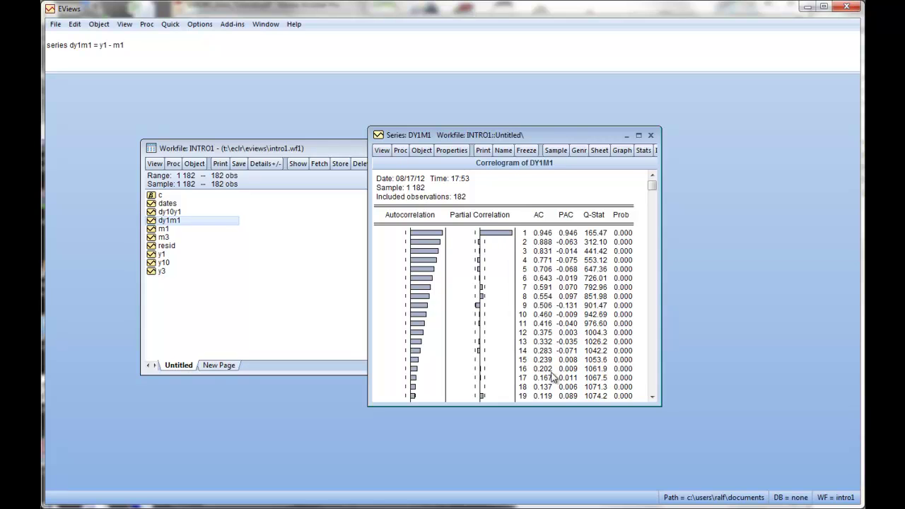
{"action": "left_click_drag", "start_coordinate": [554, 407], "coordinate": [561, 463]}
{"action": "left_click", "coordinate": [653, 455]}
{"action": "left_click", "coordinate": [653, 455]}
{"action": "left_click", "coordinate": [652, 454]}
{"action": "left_click", "coordinate": [653, 455]}
{"action": "left_click", "coordinate": [653, 454]}
{"action": "left_click", "coordinate": [653, 455]}
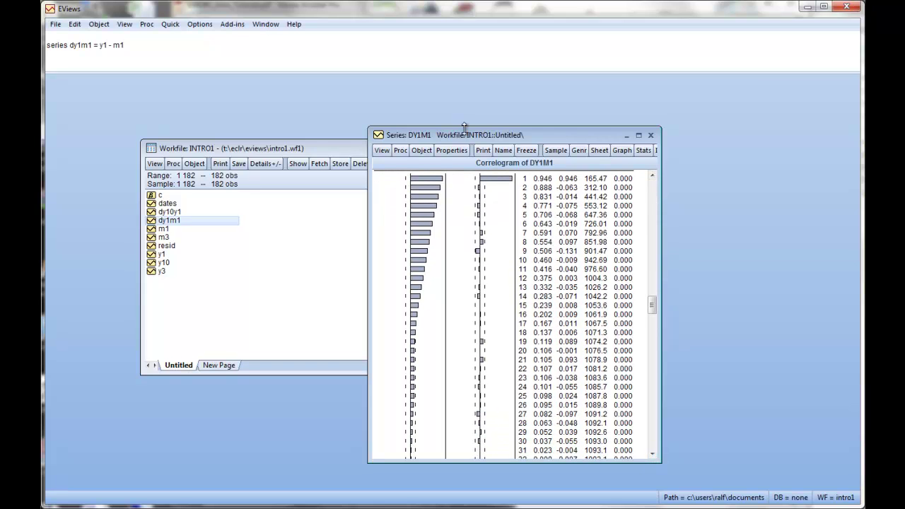
{"action": "left_click_drag", "start_coordinate": [464, 127], "coordinate": [463, 87]}
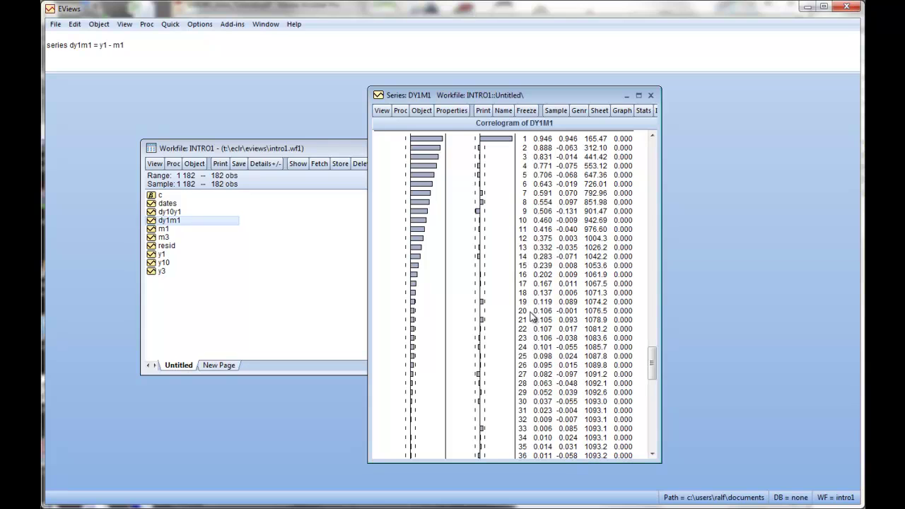
{"action": "left_click", "coordinate": [541, 403]}
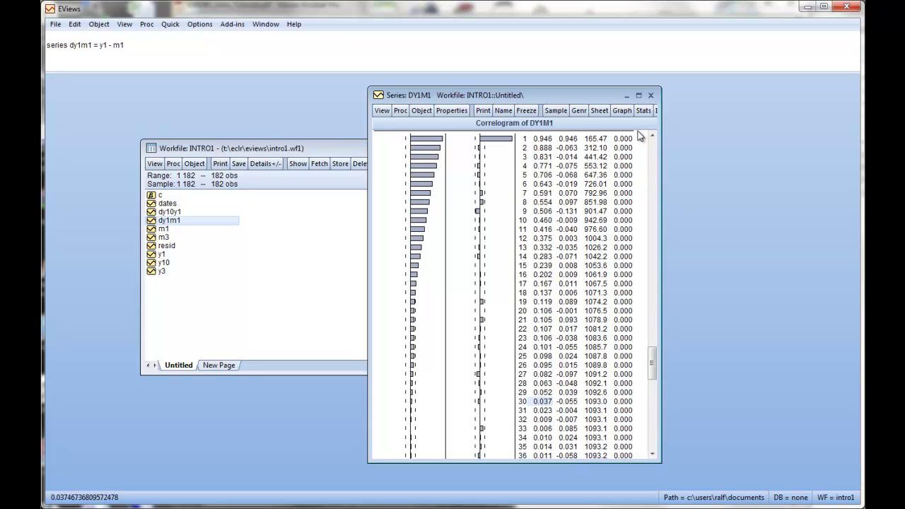
{"action": "left_click_drag", "start_coordinate": [652, 111], "coordinate": [729, 110]}
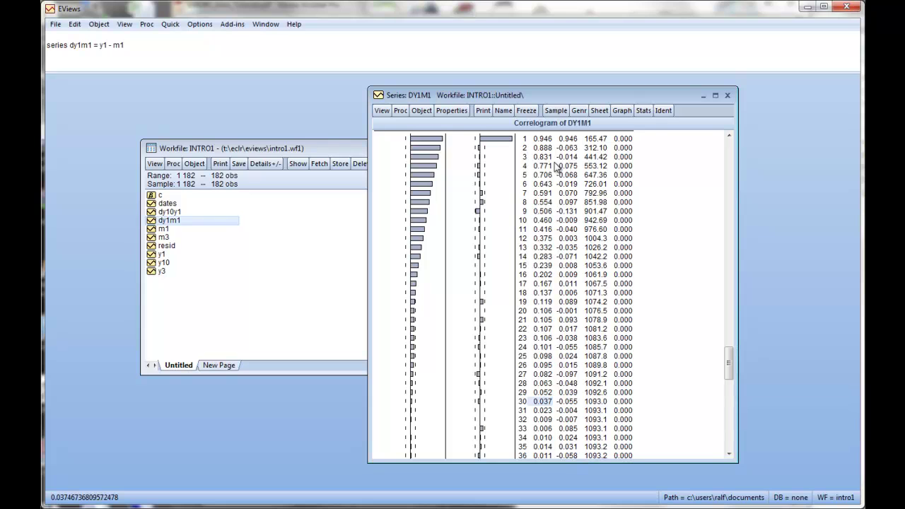
{"action": "left_click", "coordinate": [727, 95]}
{"action": "double_click", "coordinate": [175, 213]}
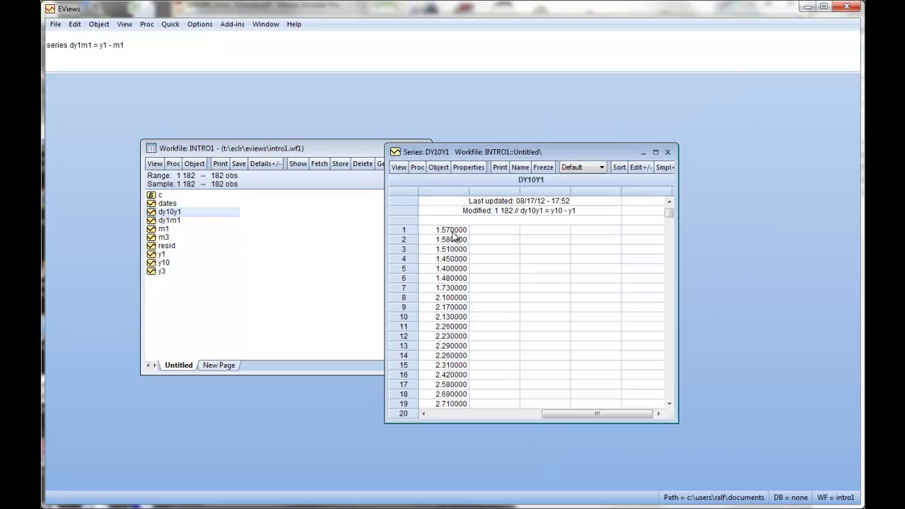
{"action": "left_click", "coordinate": [397, 167]}
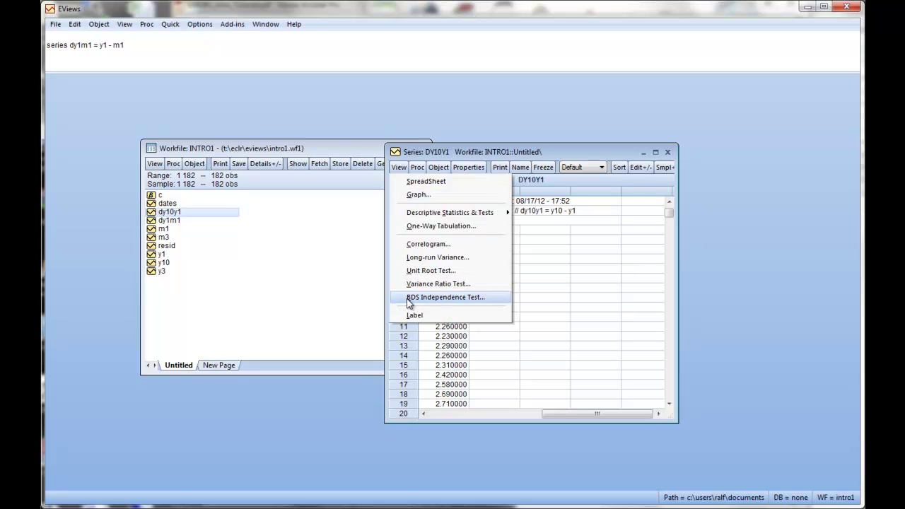
{"action": "left_click", "coordinate": [427, 244]}
{"action": "left_click", "coordinate": [565, 274]}
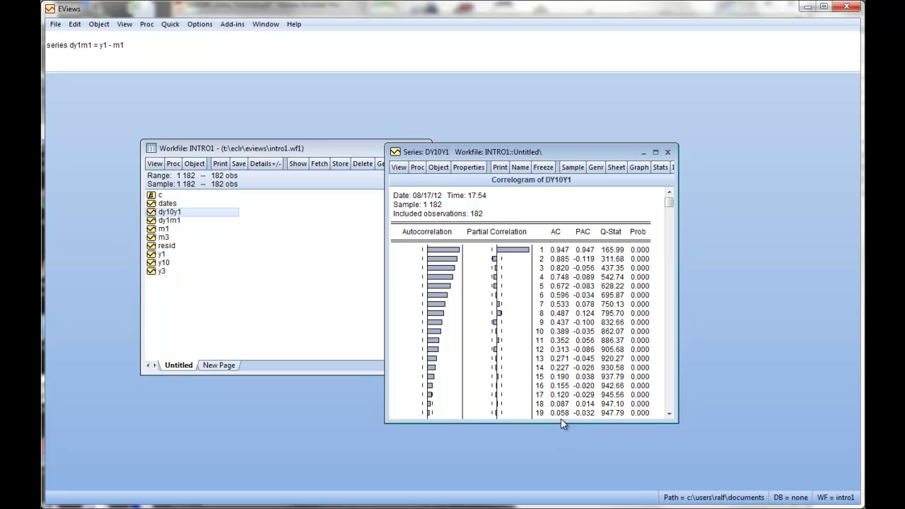
{"action": "left_click", "coordinate": [668, 153]}
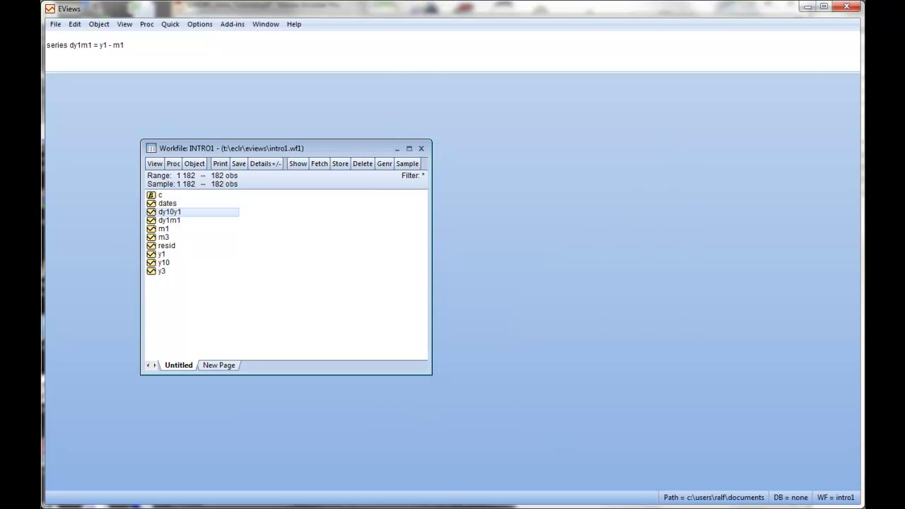
{"action": "key", "text": "alt+Tab"}
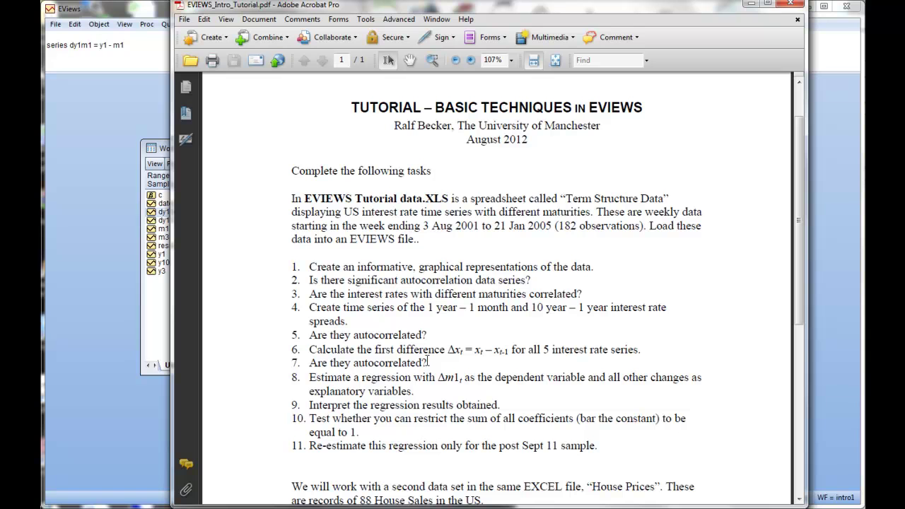
{"action": "left_click_drag", "start_coordinate": [435, 376], "coordinate": [312, 363]}
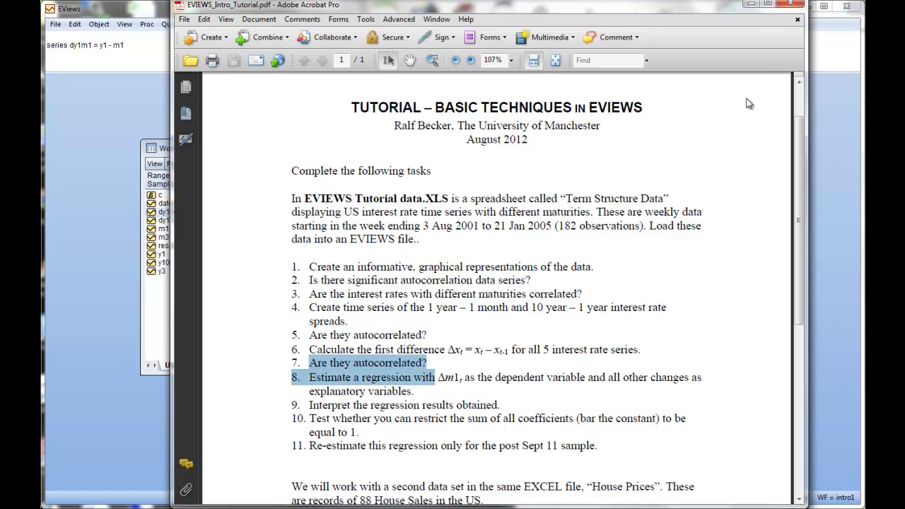
{"action": "left_click", "coordinate": [751, 4]}
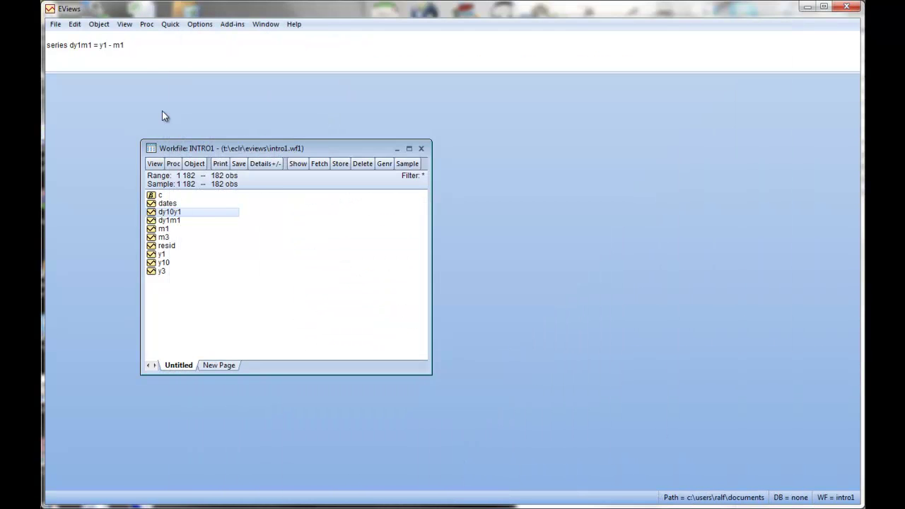
- Create the series dm1 with the command series dm1 = m1 - m1(-1)
{"action": "left_click", "coordinate": [152, 48]}
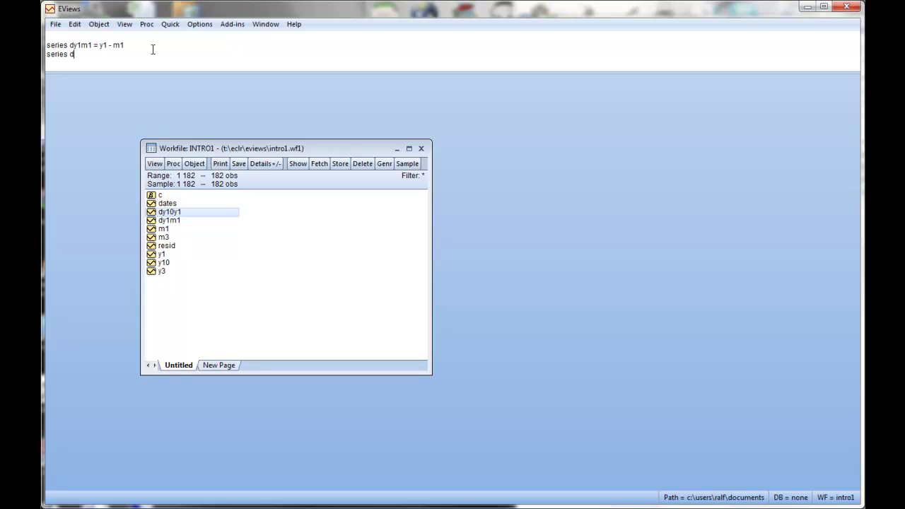
{"action": "type", "text": "series dm1 = m1 - m1(-1"}
{"action": "key", "text": "Return"}
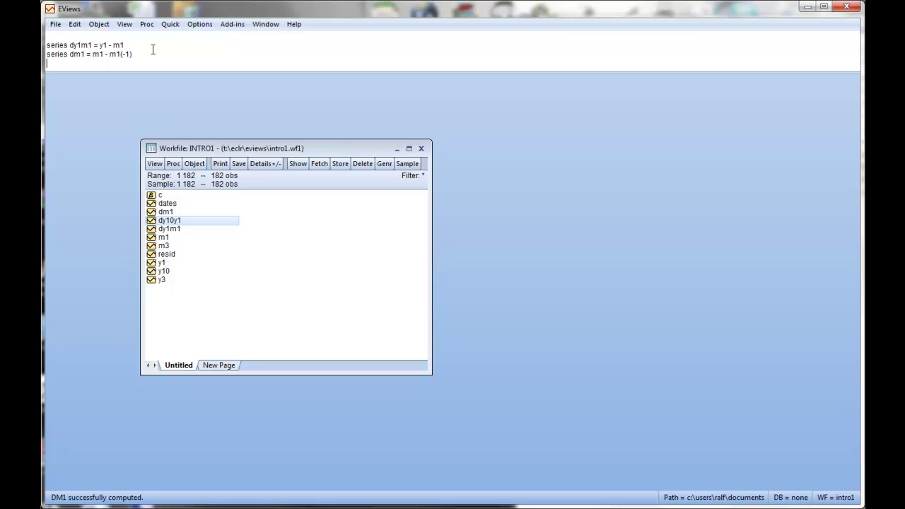
- Display dm1 as a line graph using the default graph settings
{"action": "double_click", "coordinate": [165, 213]}
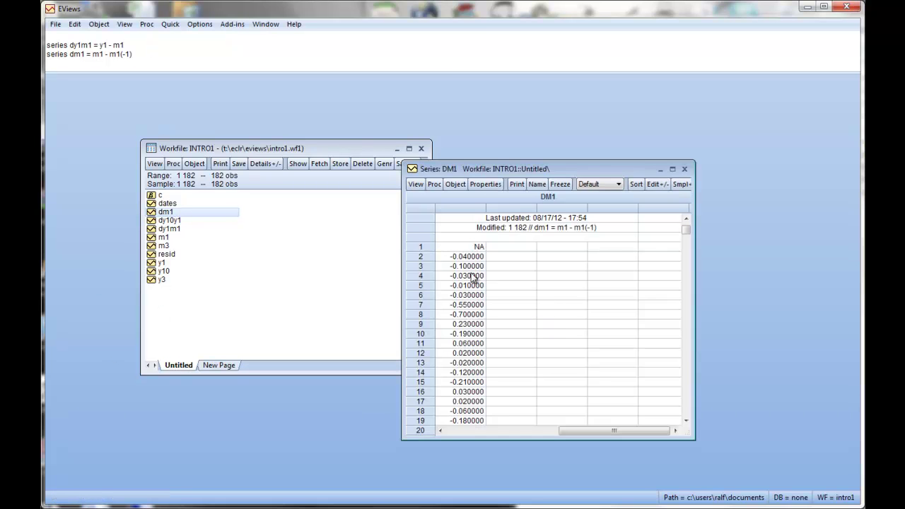
{"action": "scroll", "coordinate": [473, 344], "scroll_direction": "down", "scroll_amount": 2}
{"action": "scroll", "coordinate": [470, 344], "scroll_direction": "up", "scroll_amount": 3}
{"action": "left_click", "coordinate": [416, 184]}
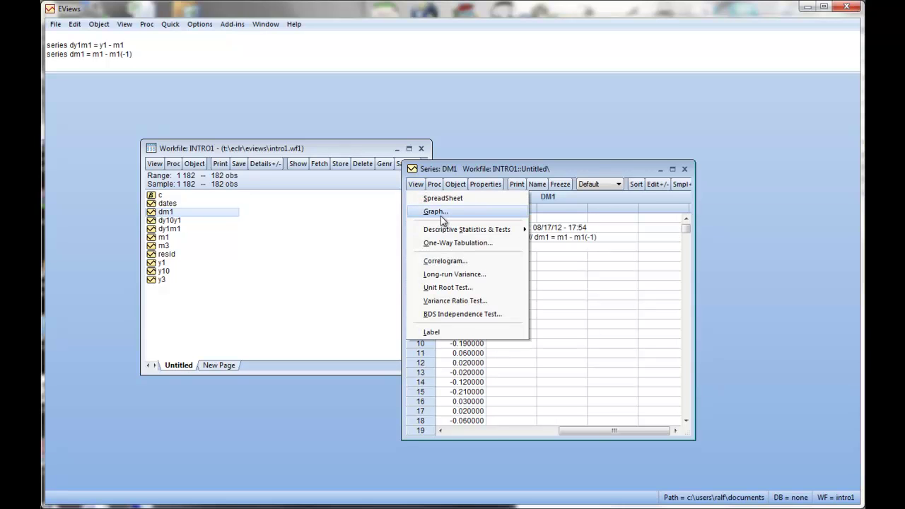
{"action": "left_click", "coordinate": [440, 215]}
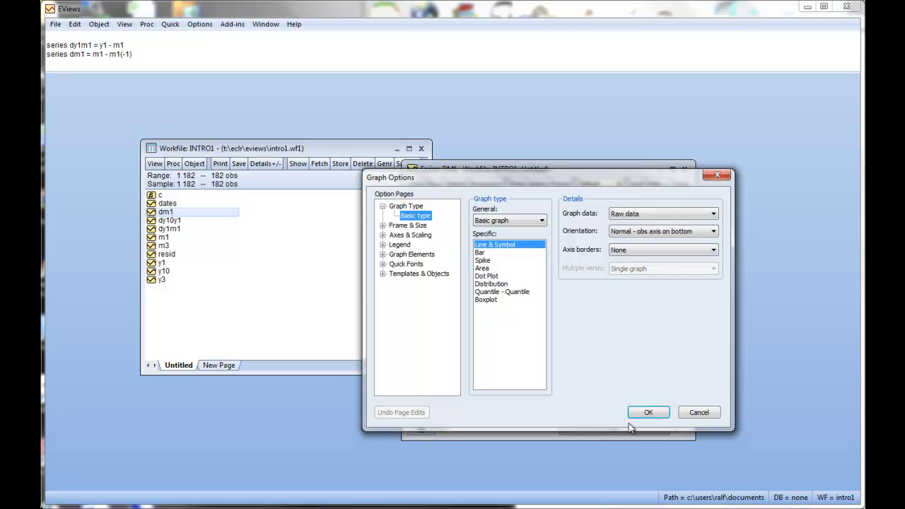
{"action": "left_click", "coordinate": [642, 413]}
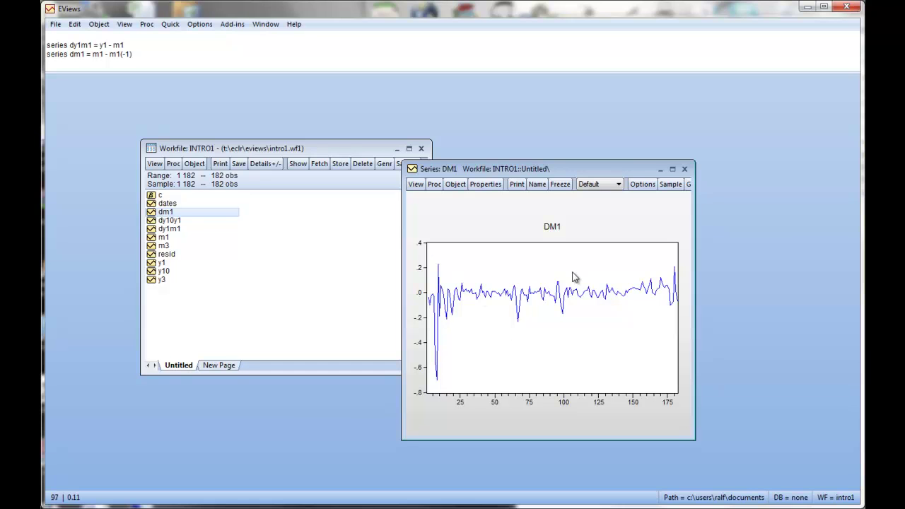
- Close the dm1 window and create dm3 = m3 - m3(-1) by editing the previous command
{"action": "left_click", "coordinate": [684, 170]}
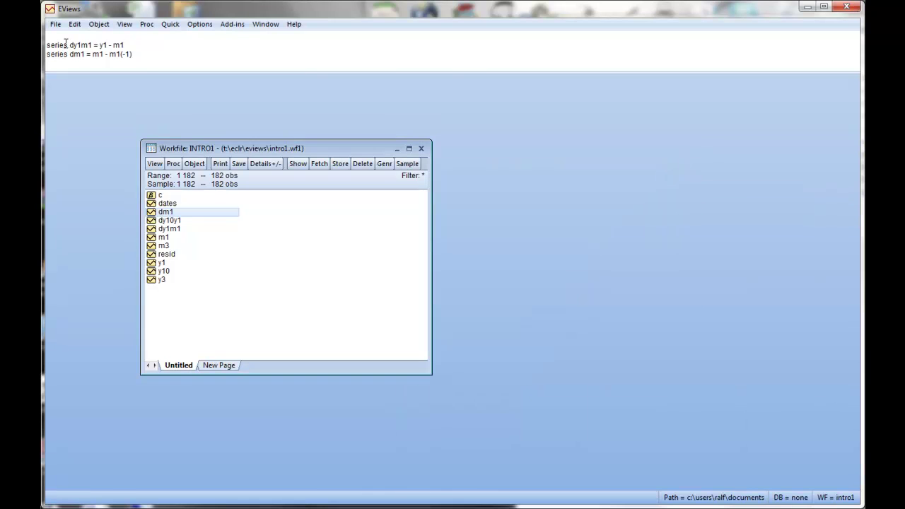
{"action": "left_click", "coordinate": [85, 55]}
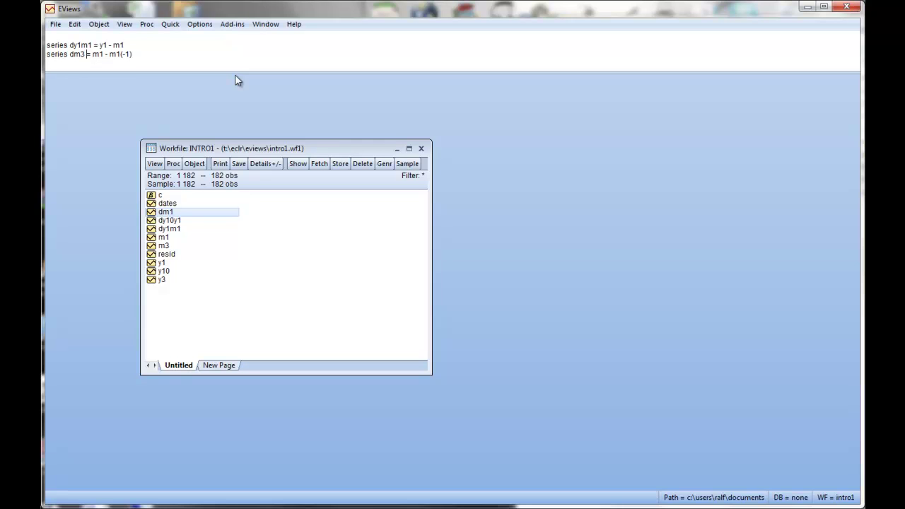
{"action": "key", "text": "BackSpace"}
{"action": "type", "text": "3"}
{"action": "key", "text": "Right"}
{"action": "key", "text": "Right"}
{"action": "key", "text": "Right"}
{"action": "key", "text": "Right"}
{"action": "key", "text": "Right"}
{"action": "key", "text": "BackSpace"}
{"action": "type", "text": "3"}
{"action": "key", "text": "Return"}
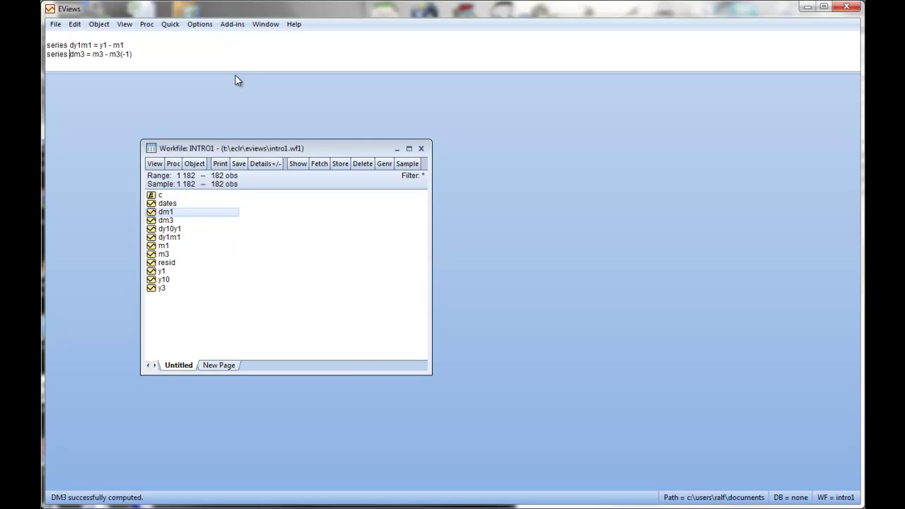
- Create dy1 = y1 - y1(-1) by editing the command line
{"action": "key", "text": "Delete"}
{"action": "key", "text": "Delete"}
{"action": "type", "text": "y1"}
{"action": "key", "text": "Delete"}
{"action": "key", "text": "Delete"}
{"action": "key", "text": "Delete"}
{"action": "type", "text": "y1"}
{"action": "key", "text": "Right"}
{"action": "key", "text": "Right"}
{"action": "key", "text": "Delete"}
{"action": "key", "text": "Delete"}
{"action": "type", "text": "y1"}
{"action": "key", "text": "Return"}
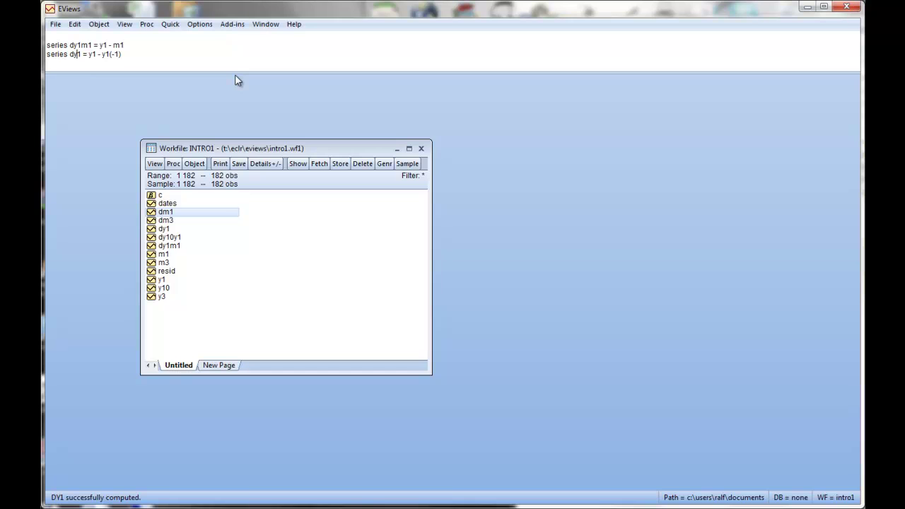
- Create dy3 = y3 - y3(-1) by editing the command line
{"action": "key", "text": "Delete"}
{"action": "type", "text": "3"}
{"action": "key", "text": "Right"}
{"action": "key", "text": "Right"}
{"action": "key", "text": "Delete"}
{"action": "type", "text": "3"}
{"action": "key", "text": "Right"}
{"action": "key", "text": "Right"}
{"action": "key", "text": "Right"}
{"action": "key", "text": "Right"}
{"action": "key", "text": "Delete"}
{"action": "type", "text": "3"}
{"action": "key", "text": "Return"}
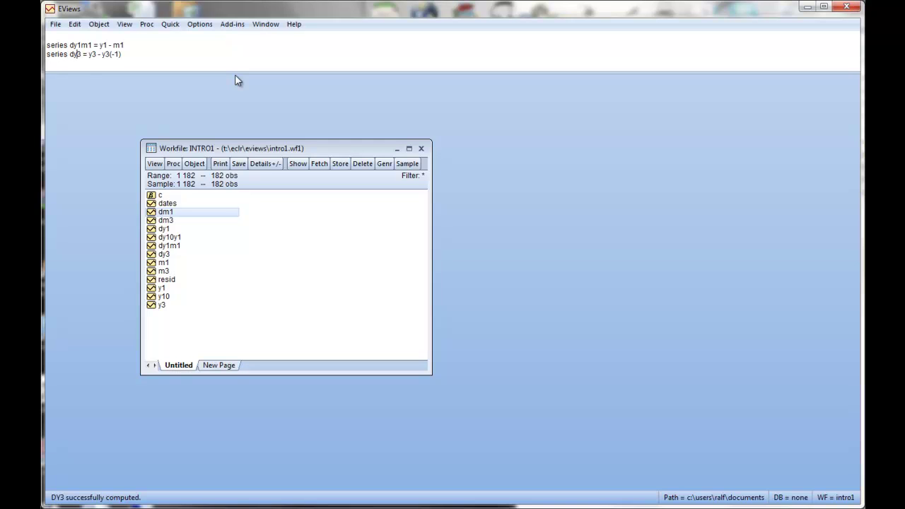
- Create dy10 = y10 - y10(-1) by editing the command line
{"action": "key", "text": "Delete"}
{"action": "type", "text": "10"}
{"action": "key", "text": "Right"}
{"action": "key", "text": "Delete"}
{"action": "type", "text": "10"}
{"action": "key", "text": "Right"}
{"action": "key", "text": "Right"}
{"action": "key", "text": "Right"}
{"action": "key", "text": "Delete"}
{"action": "type", "text": "10"}
{"action": "key", "text": "Return"}
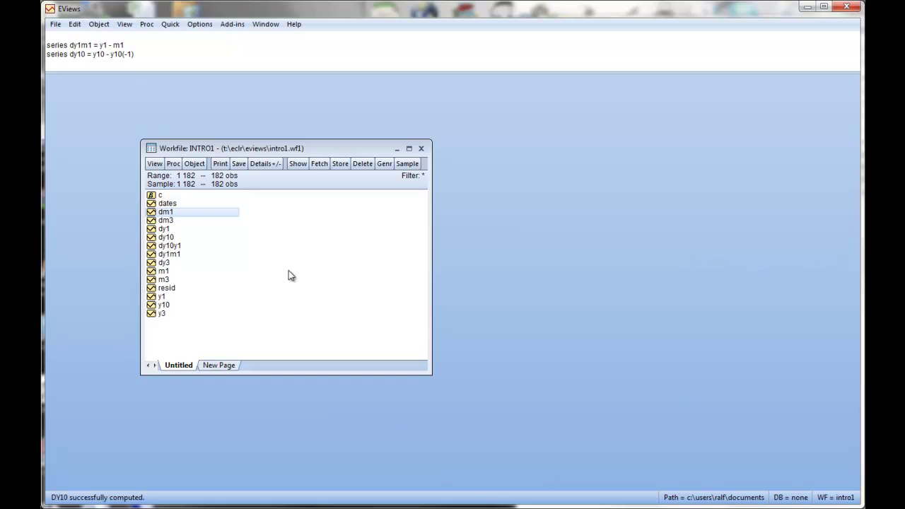
- View DM1's level correlogram with 36 lags, check the lag-1 autocorrelation, then close it
{"action": "left_click", "coordinate": [164, 214]}
{"action": "double_click", "coordinate": [164, 213]}
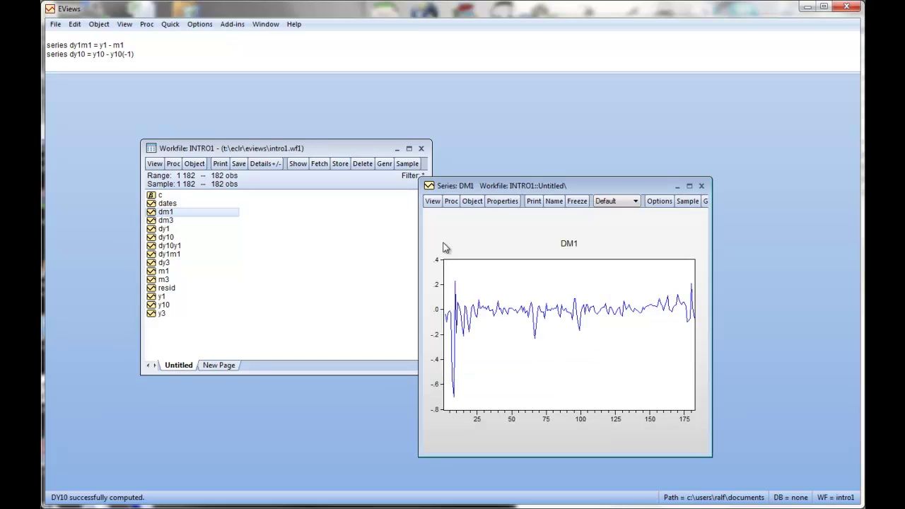
{"action": "left_click", "coordinate": [432, 201]}
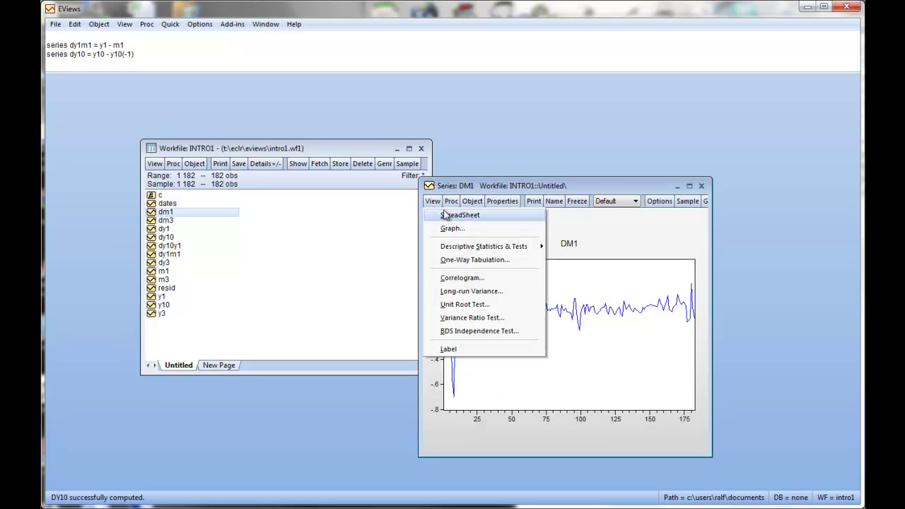
{"action": "left_click", "coordinate": [446, 278]}
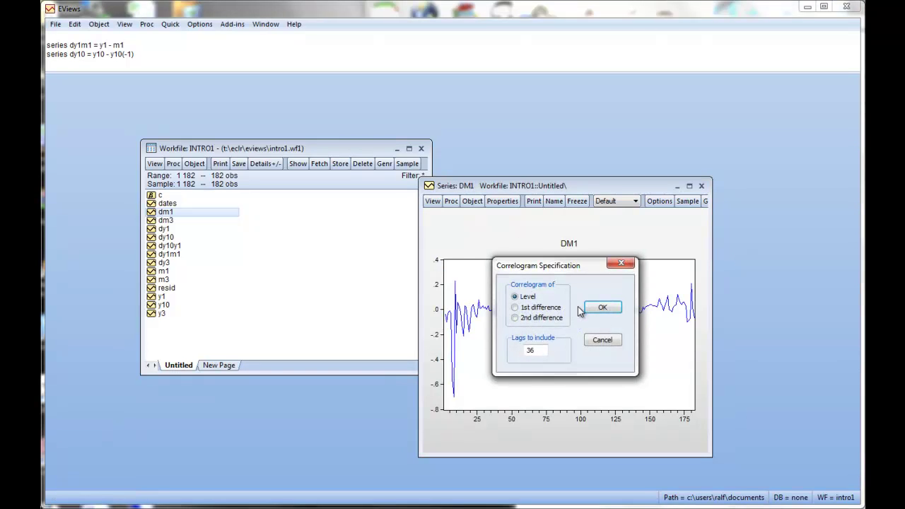
{"action": "left_click", "coordinate": [600, 309]}
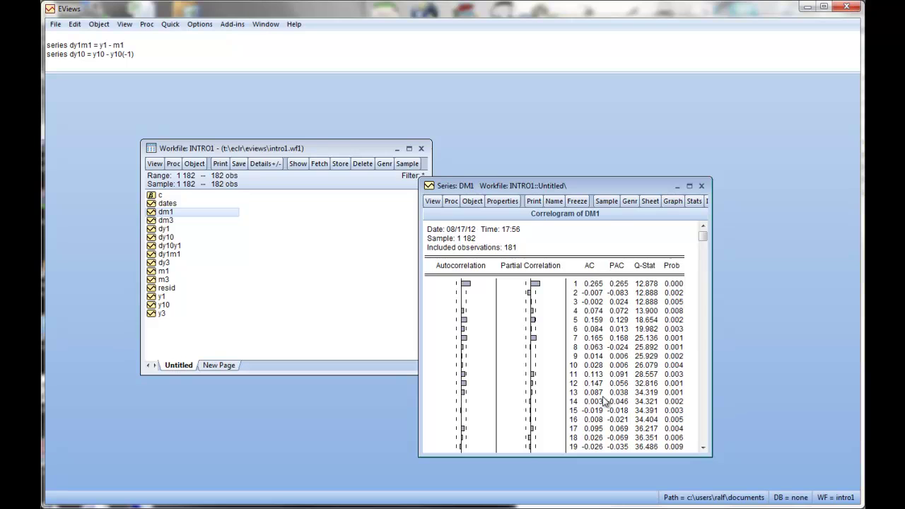
{"action": "left_click", "coordinate": [595, 284]}
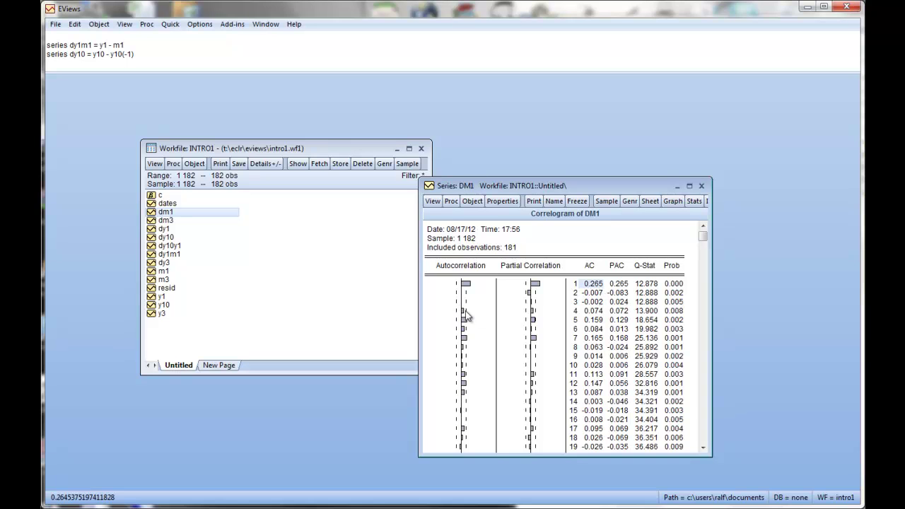
{"action": "left_click", "coordinate": [701, 186]}
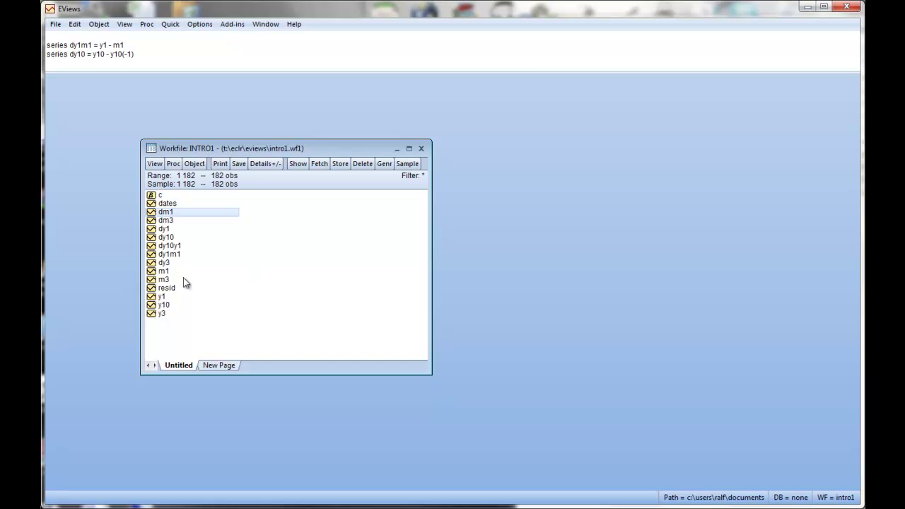
- View DM3's correlogram (lag 1 at 0.455), then close it
{"action": "double_click", "coordinate": [165, 220]}
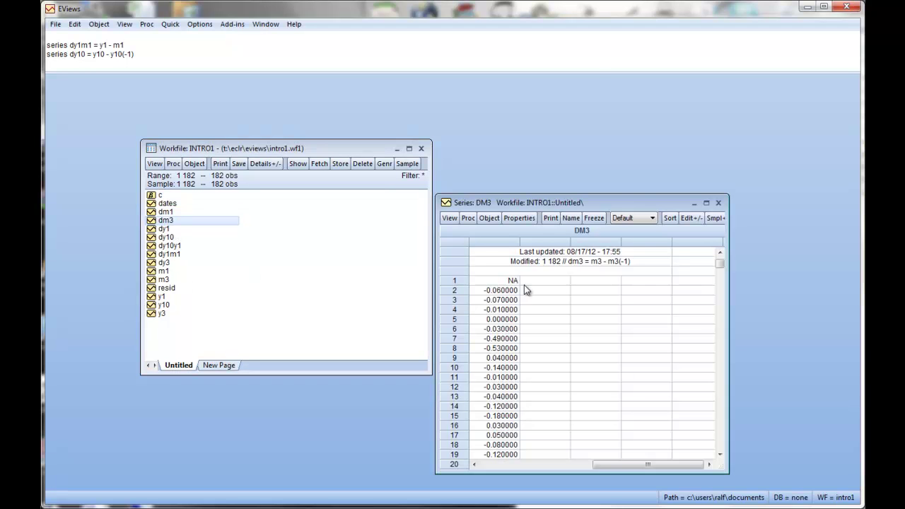
{"action": "left_click", "coordinate": [466, 220]}
{"action": "left_click", "coordinate": [485, 295]}
{"action": "left_click", "coordinate": [609, 324]}
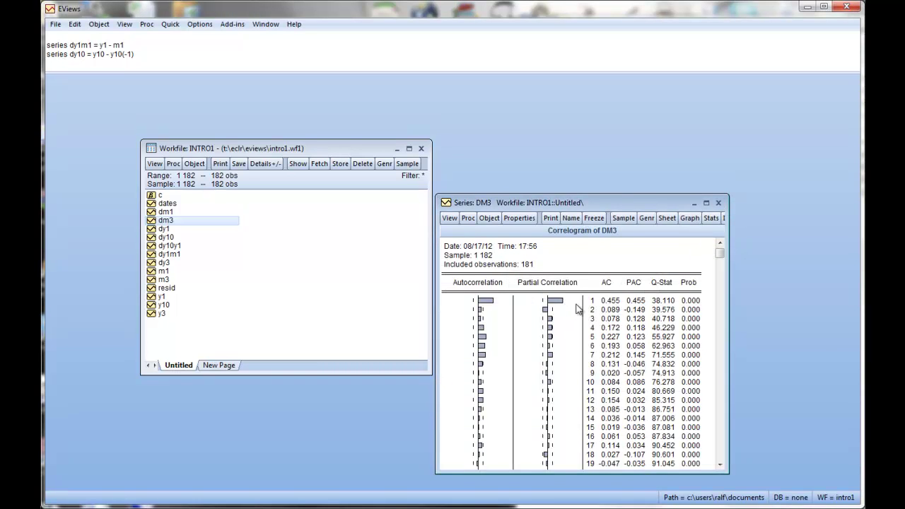
{"action": "left_click", "coordinate": [719, 203]}
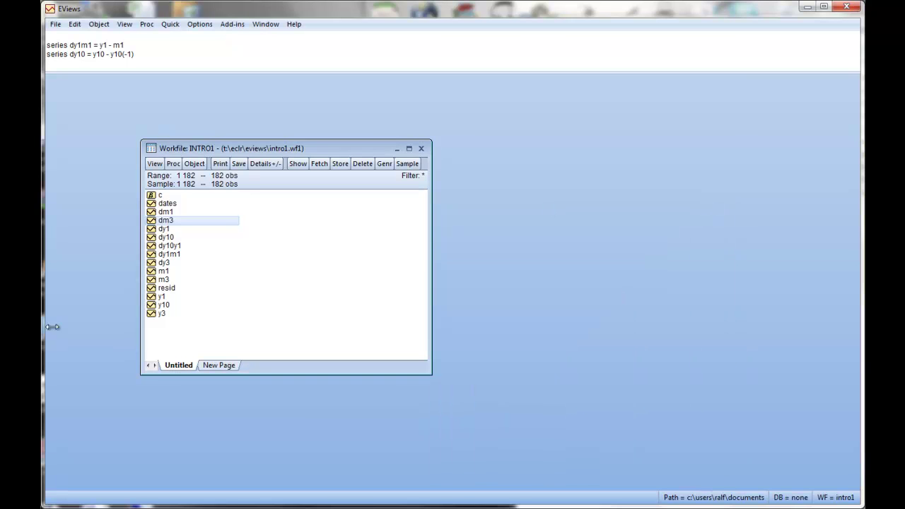
- Open DY10's correlogram, showing lag-1 autocorrelation 0.239
{"action": "double_click", "coordinate": [158, 239]}
{"action": "left_click", "coordinate": [467, 98]}
{"action": "left_click", "coordinate": [494, 176]}
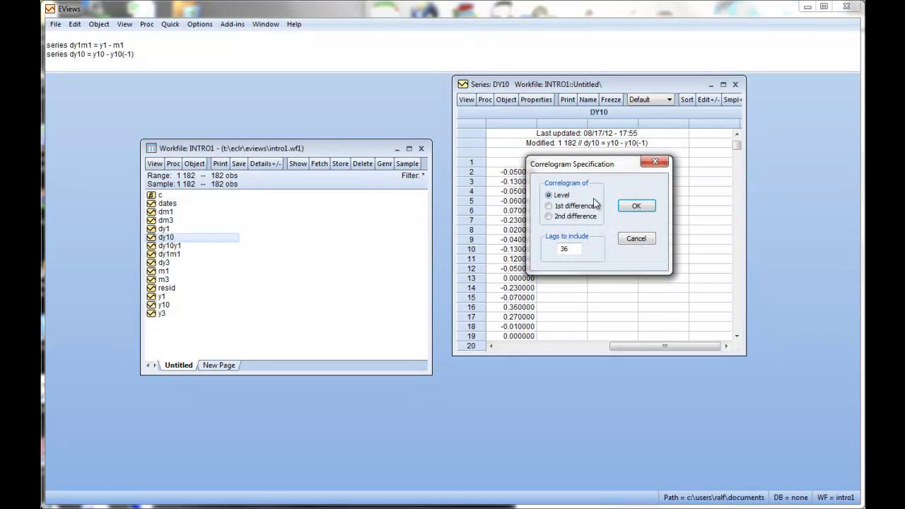
{"action": "left_click", "coordinate": [632, 209]}
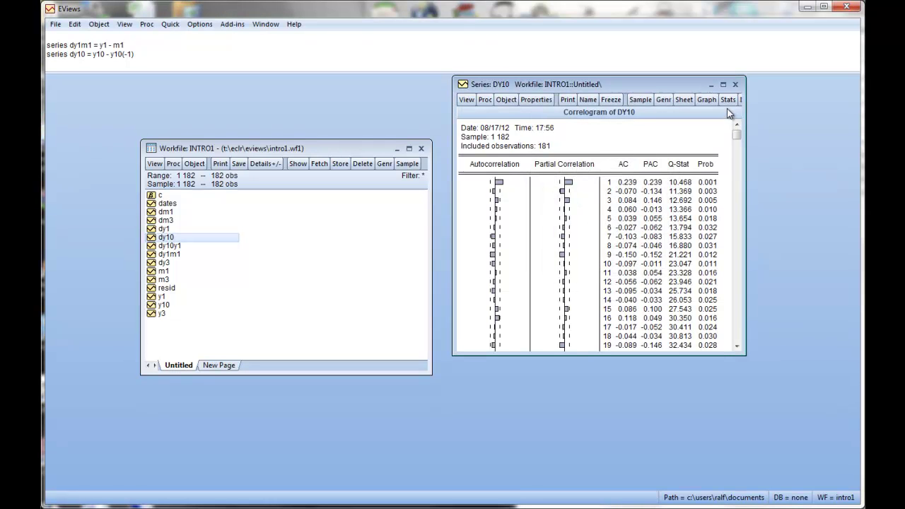
- Close the DY10 correlogram, review task 8 in the tutorial PDF, then close Acrobat
{"action": "left_click", "coordinate": [735, 85]}
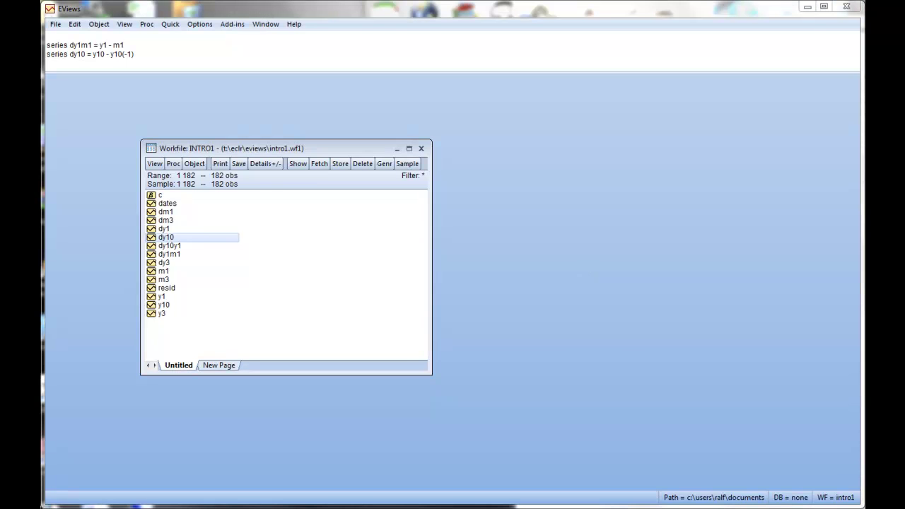
{"action": "key", "text": "alt+Tab"}
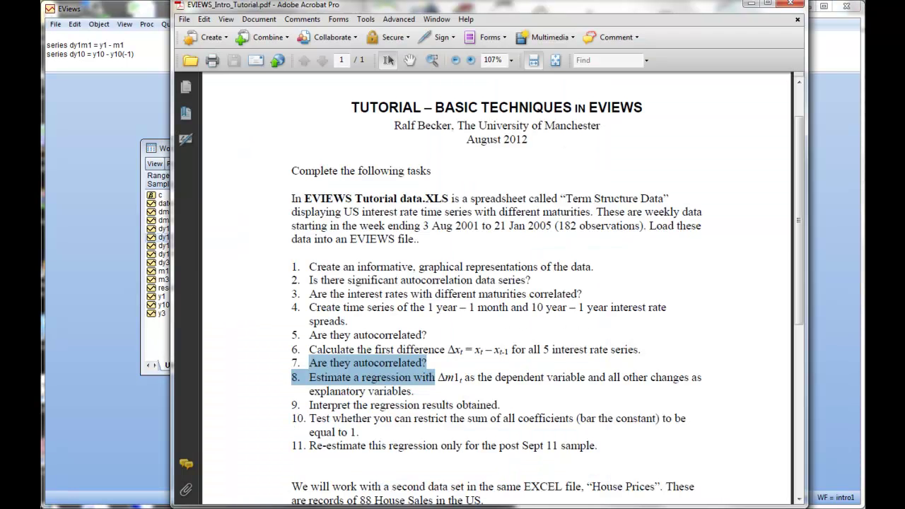
{"action": "left_click", "coordinate": [359, 406]}
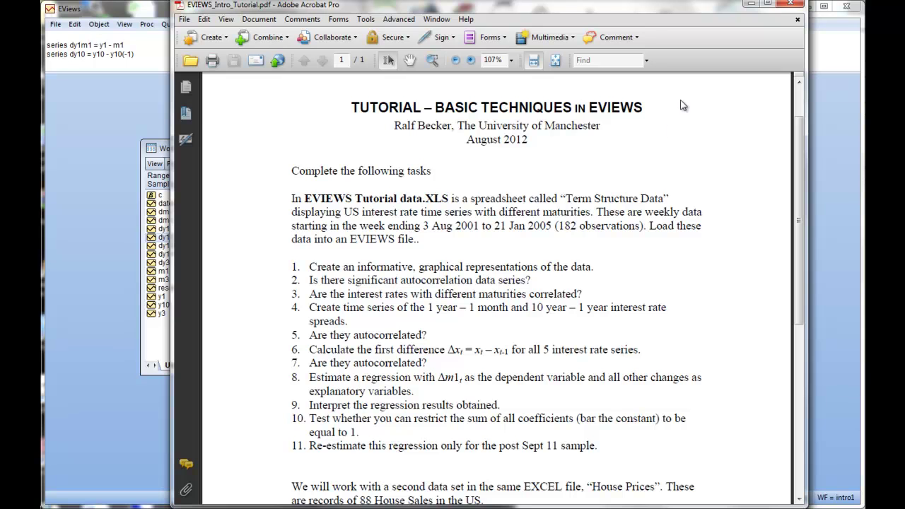
{"action": "left_click", "coordinate": [790, 4]}
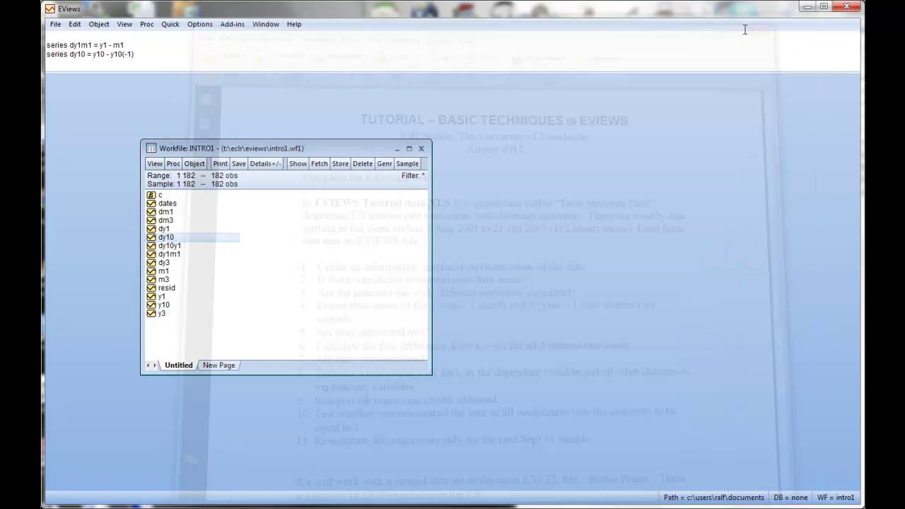
- Estimate dm1 on dm3, dy1, dy3, dy10 and C by least squares over sample 1 182
{"action": "left_click", "coordinate": [174, 213]}
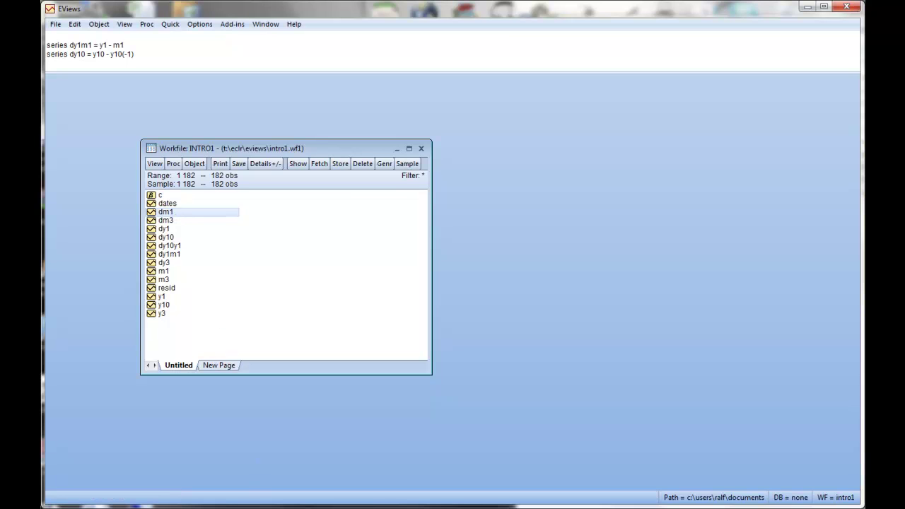
{"action": "left_click", "coordinate": [178, 222], "text": "ctrl"}
{"action": "left_click", "coordinate": [171, 230], "text": "ctrl"}
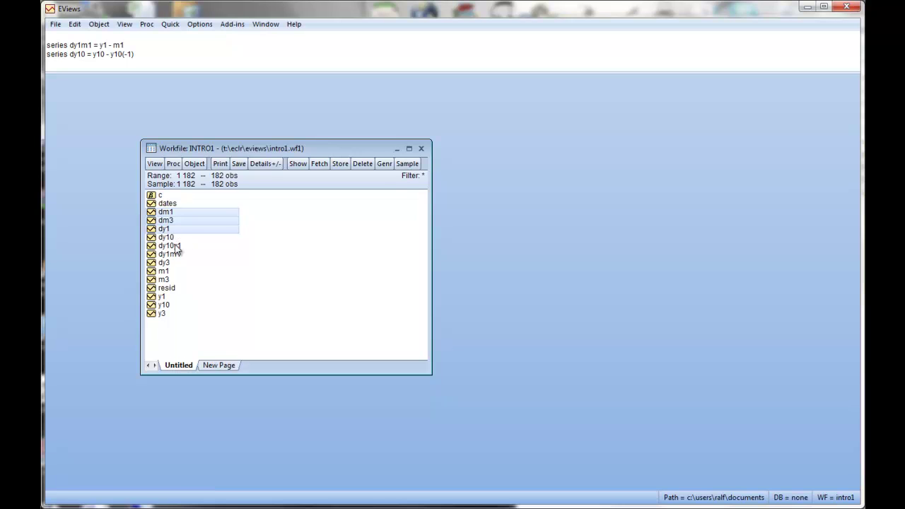
{"action": "left_click", "coordinate": [170, 264], "text": "ctrl"}
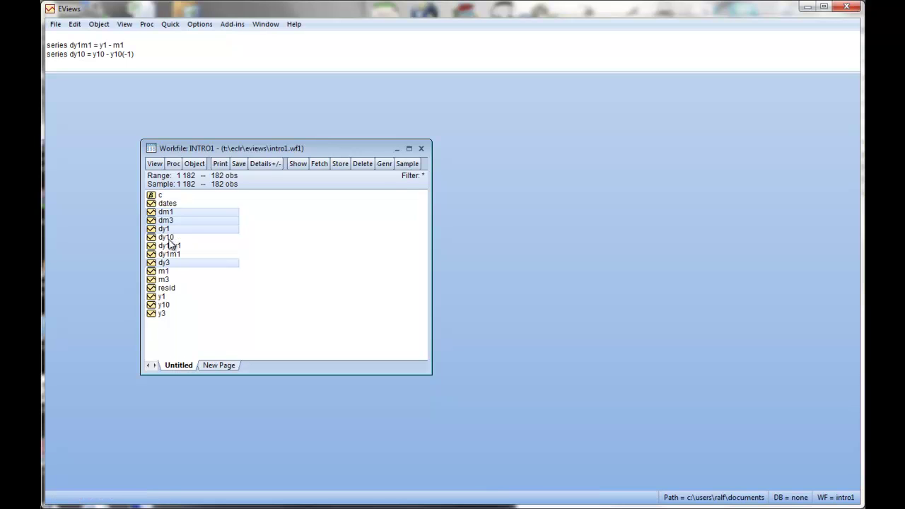
{"action": "left_click", "coordinate": [170, 239], "text": "ctrl"}
{"action": "right_click", "coordinate": [170, 239]}
{"action": "mouse_move", "coordinate": [195, 246]}
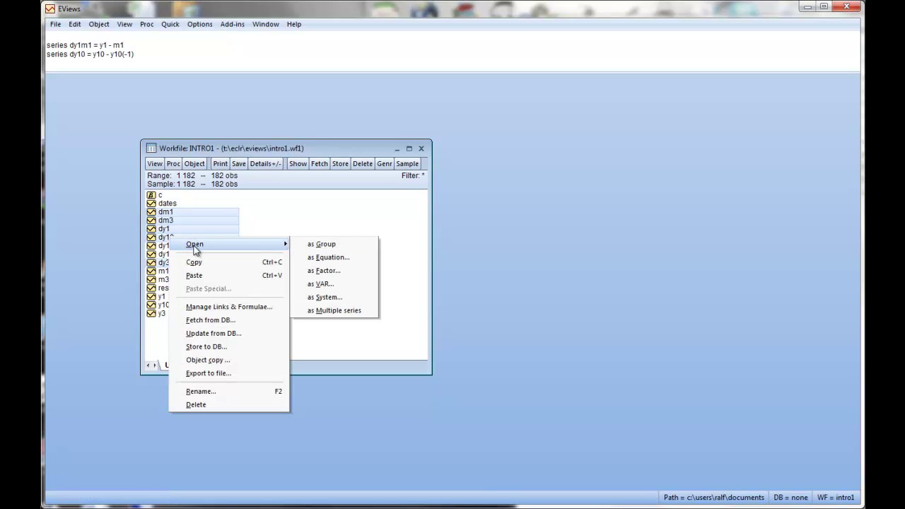
{"action": "left_click", "coordinate": [330, 258]}
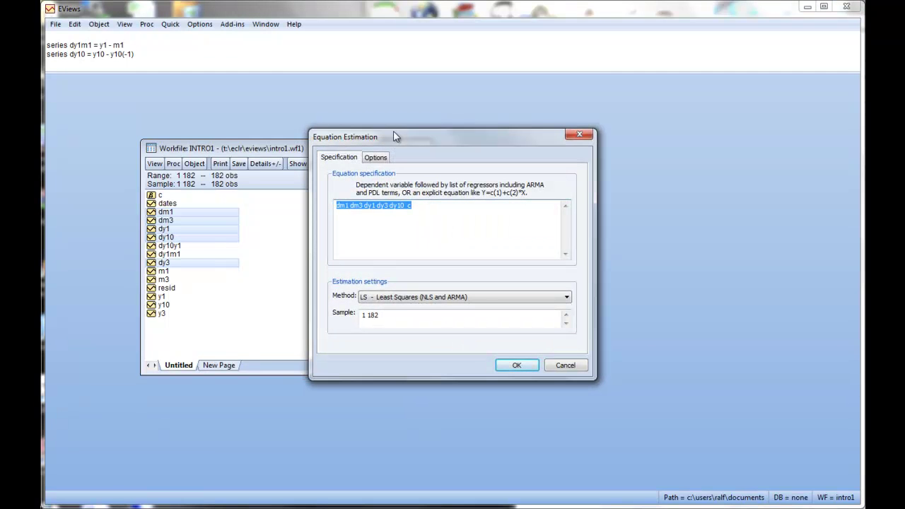
{"action": "left_click_drag", "start_coordinate": [394, 136], "coordinate": [440, 131]}
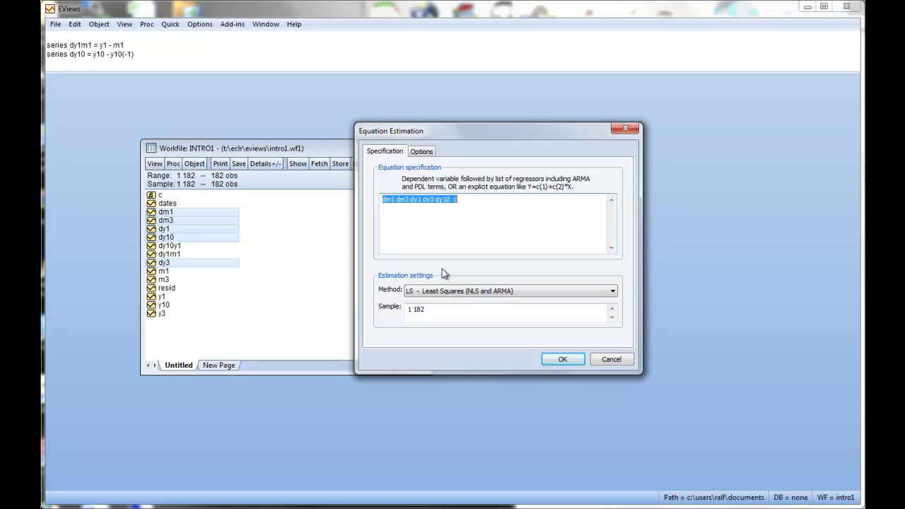
{"action": "left_click", "coordinate": [564, 360]}
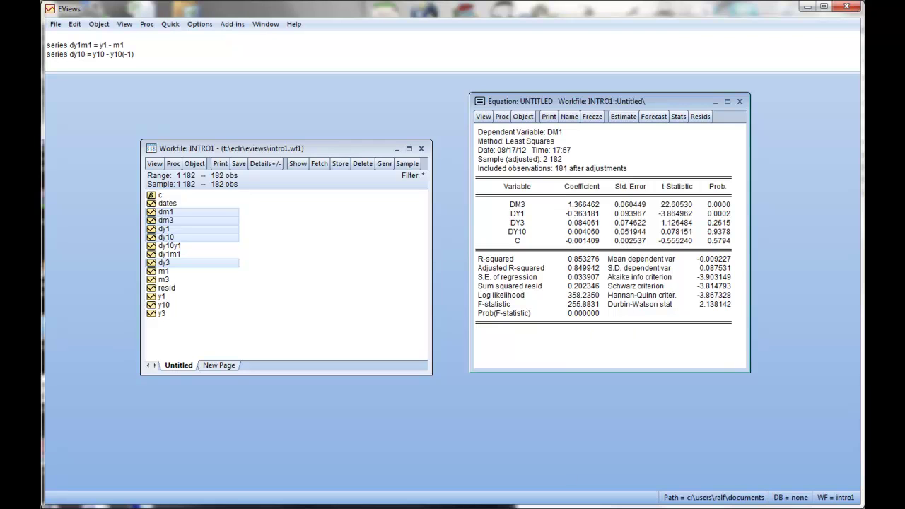
{"action": "key", "text": "alt+Tab"}
{"action": "double_click", "coordinate": [714, 132]}
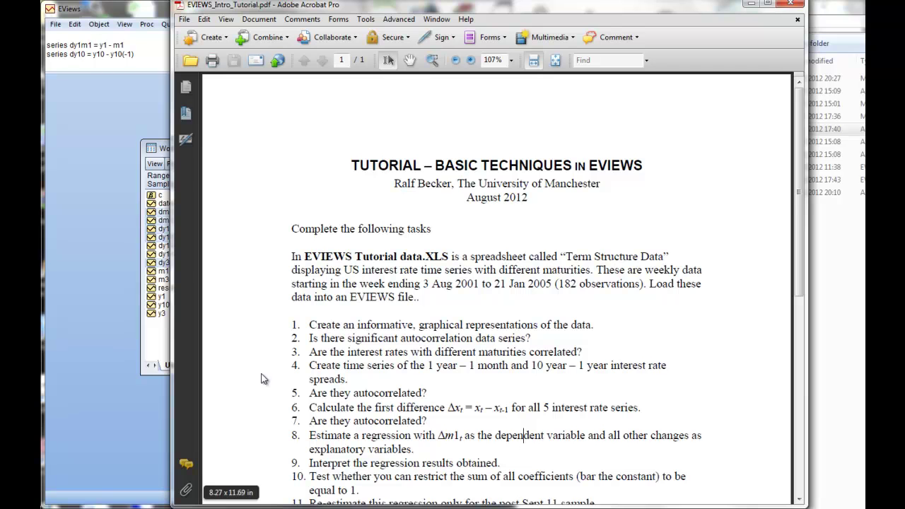
{"action": "left_click", "coordinate": [750, 6]}
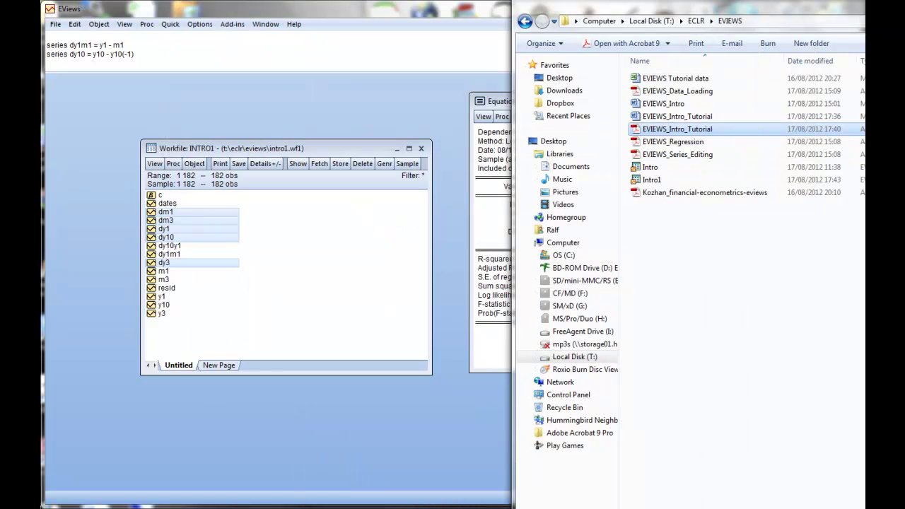
{"action": "left_click", "coordinate": [495, 297]}
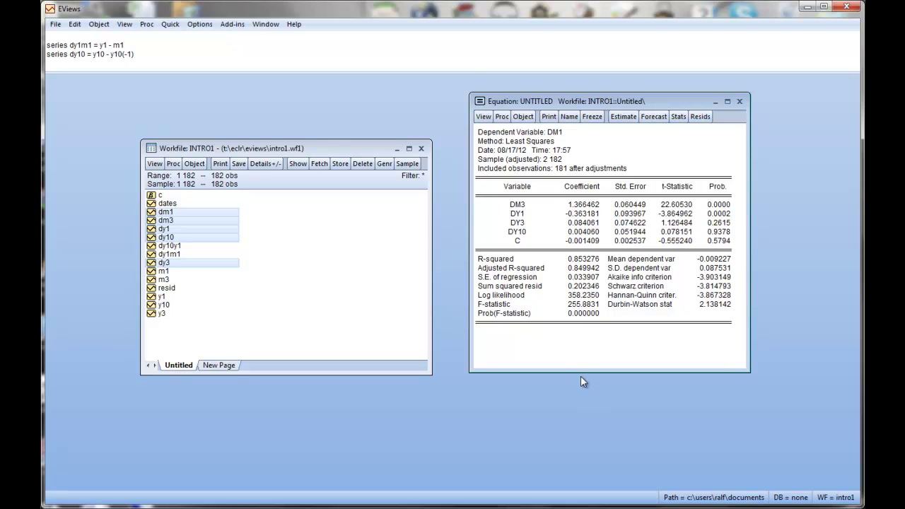
- Enlarge the regression output and read the full DY1, DM3, DY3 and DY10 coefficients
{"action": "left_click_drag", "start_coordinate": [581, 373], "coordinate": [569, 447]}
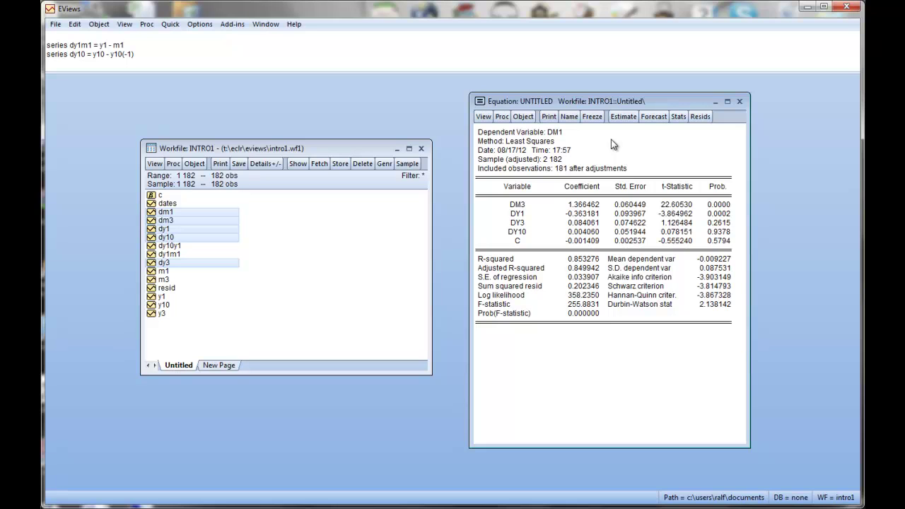
{"action": "left_click", "coordinate": [584, 214]}
{"action": "left_click", "coordinate": [586, 205]}
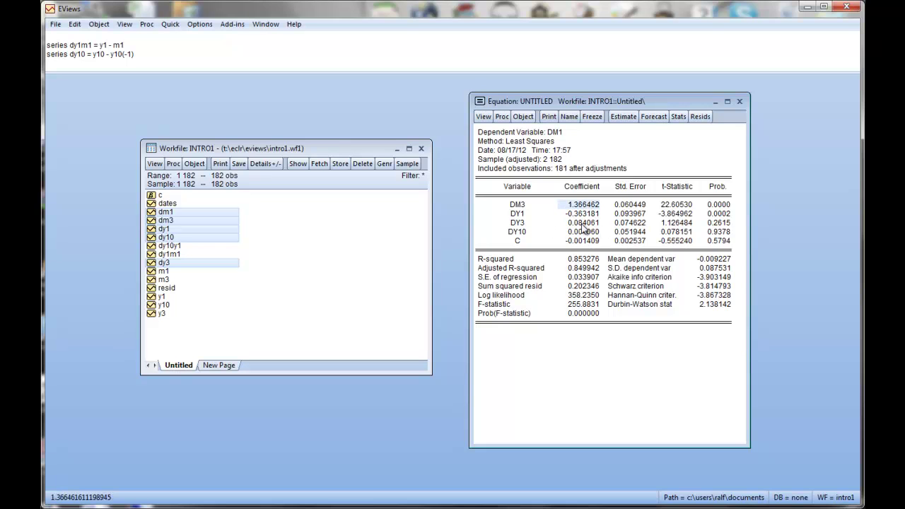
{"action": "left_click", "coordinate": [584, 223]}
{"action": "left_click", "coordinate": [585, 232]}
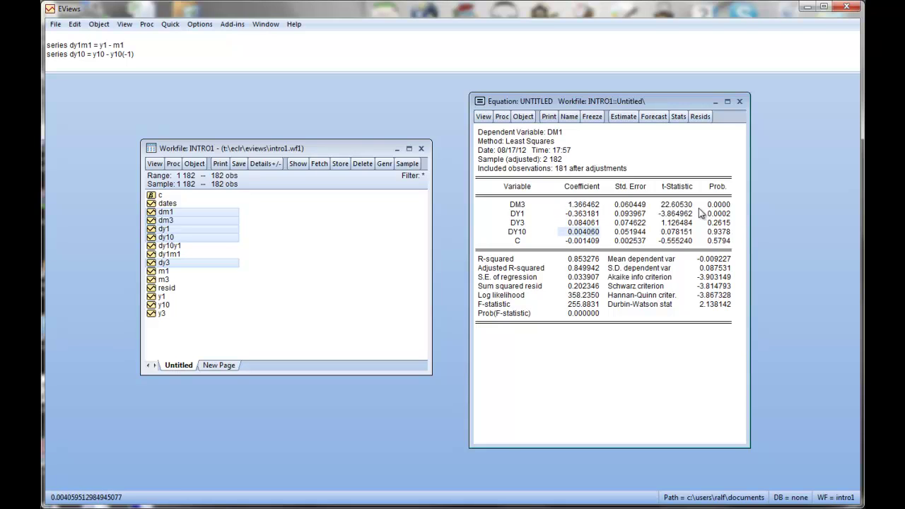
- Read and compare the p-values of DM3, DY1 (0.0002), DY3 and DY10
{"action": "left_click", "coordinate": [722, 214]}
{"action": "left_click", "coordinate": [722, 208]}
{"action": "left_click", "coordinate": [718, 213]}
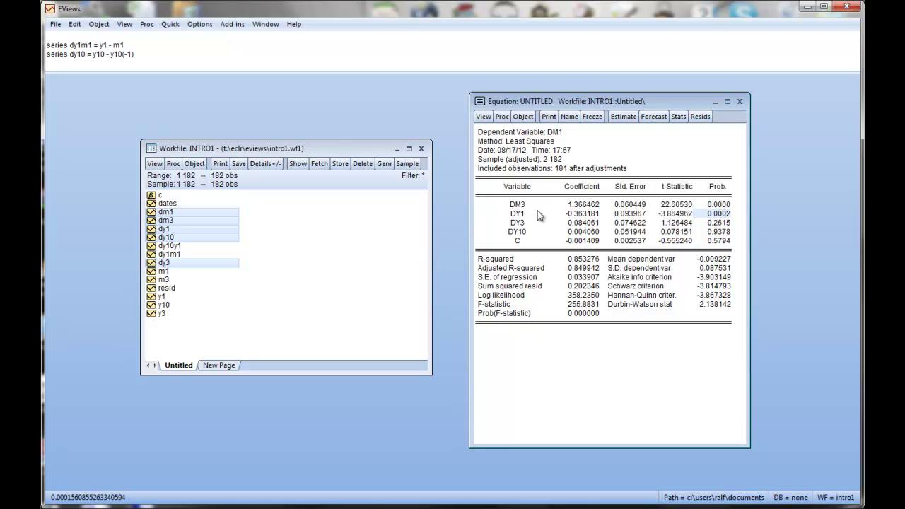
{"action": "left_click", "coordinate": [719, 206]}
{"action": "left_click", "coordinate": [719, 213]}
{"action": "left_click", "coordinate": [718, 208]}
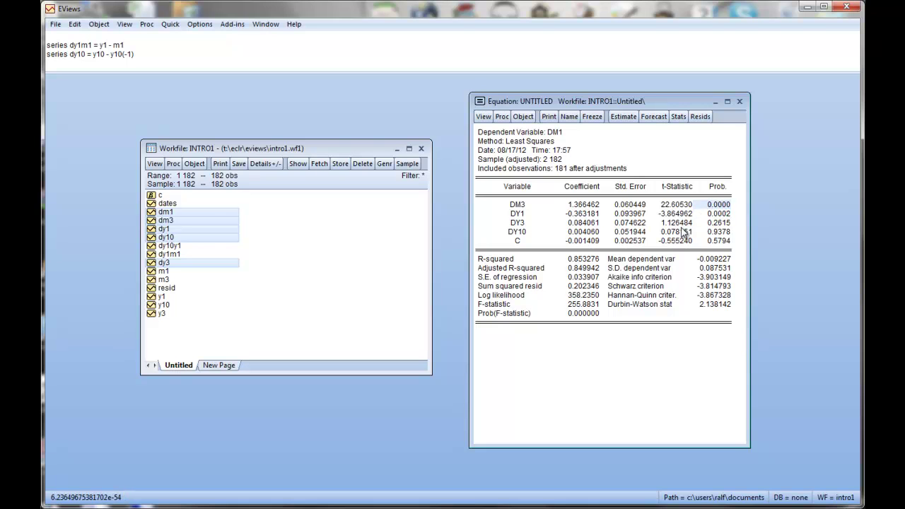
{"action": "left_click", "coordinate": [722, 223]}
{"action": "left_click", "coordinate": [721, 232]}
{"action": "left_click", "coordinate": [721, 223]}
{"action": "left_click", "coordinate": [721, 232]}
{"action": "left_click", "coordinate": [719, 223]}
{"action": "left_click", "coordinate": [718, 213]}
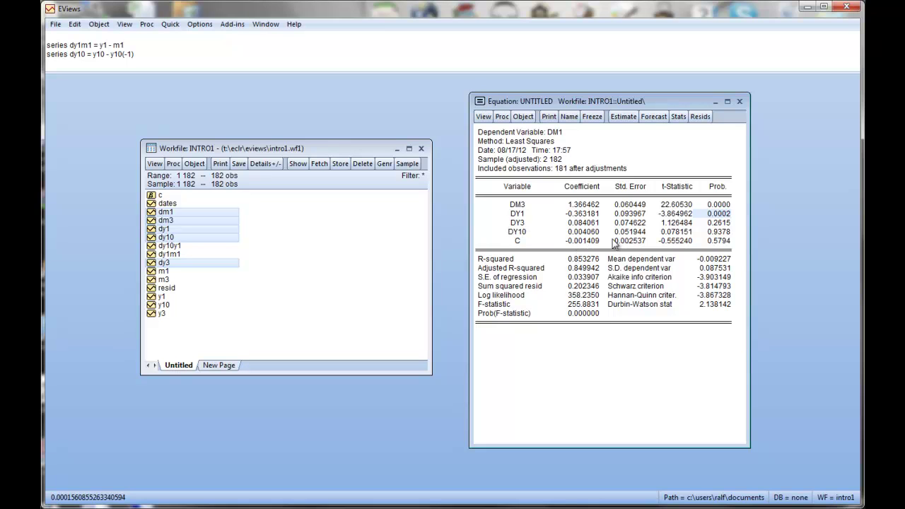
- Read the 181 observations, S.E., SSR, F-statistic, its Prob and Durbin-Watson, then return to the tutorial
{"action": "left_click", "coordinate": [550, 173]}
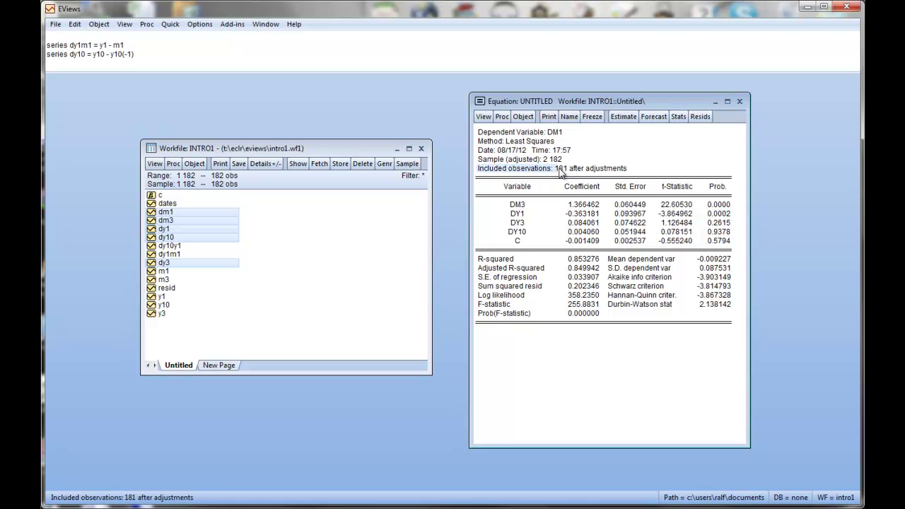
{"action": "left_click", "coordinate": [574, 174]}
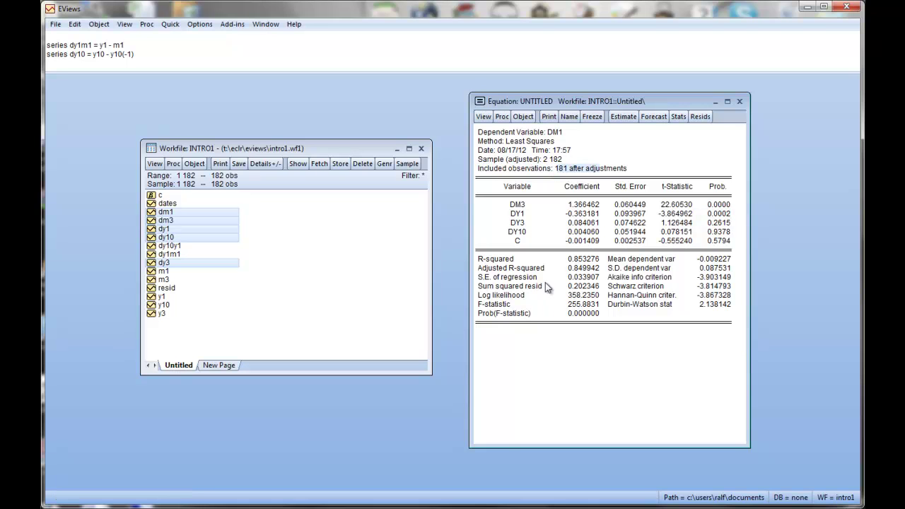
{"action": "left_click", "coordinate": [587, 277]}
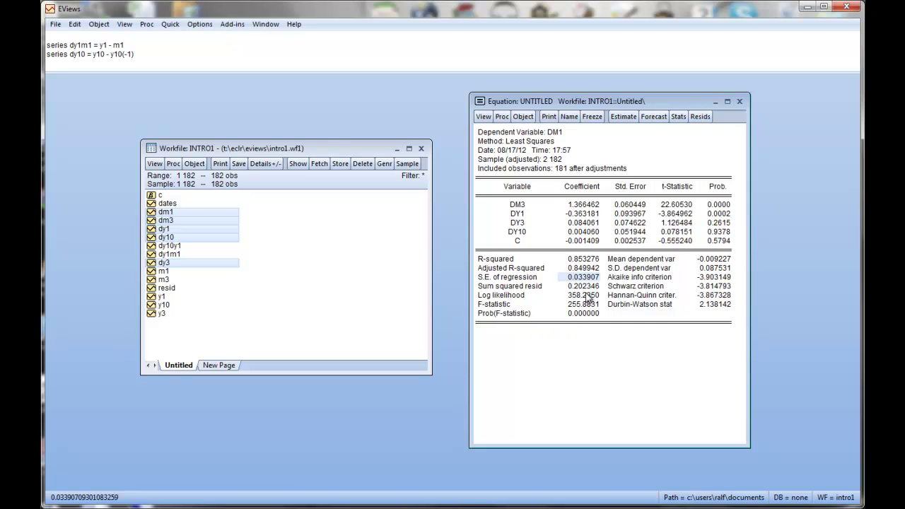
{"action": "left_click", "coordinate": [586, 287]}
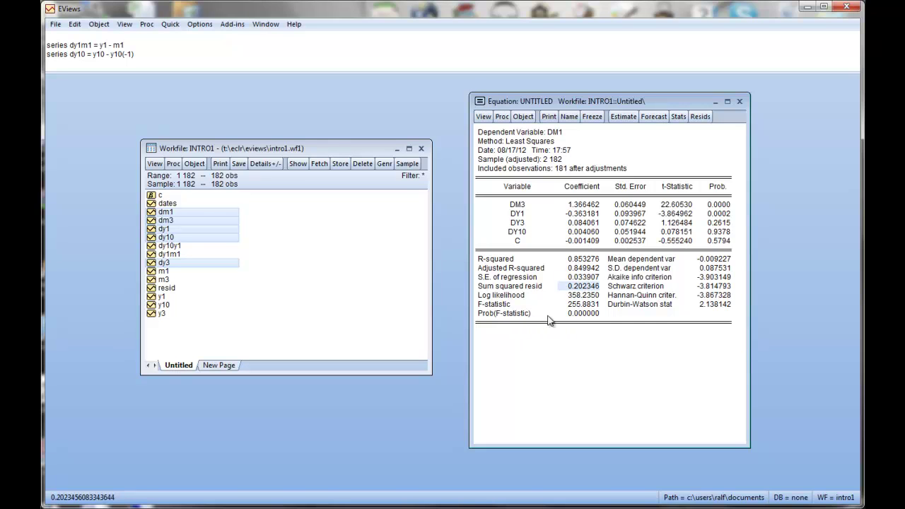
{"action": "left_click", "coordinate": [585, 304]}
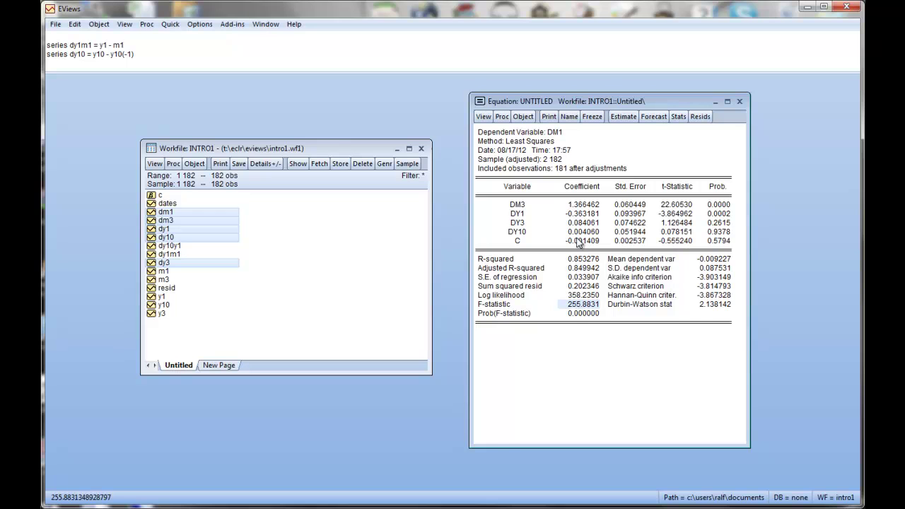
{"action": "left_click", "coordinate": [580, 313]}
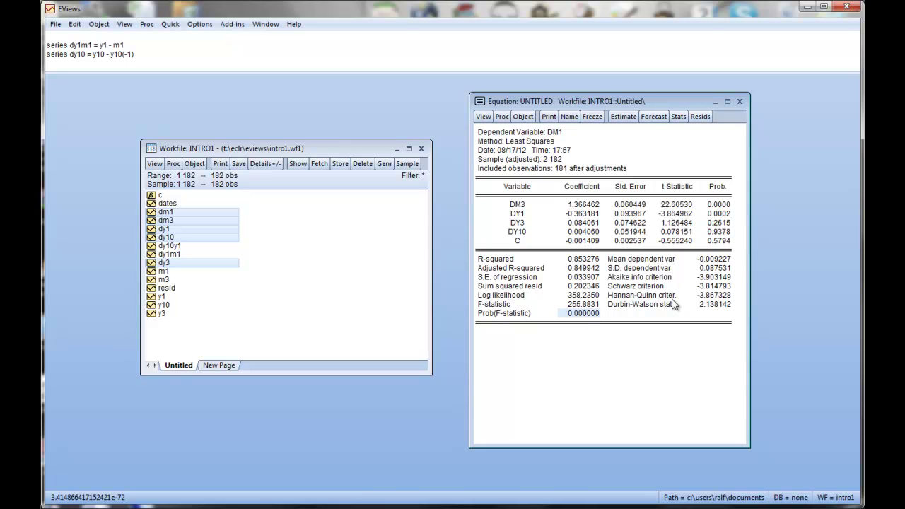
{"action": "left_click", "coordinate": [656, 306]}
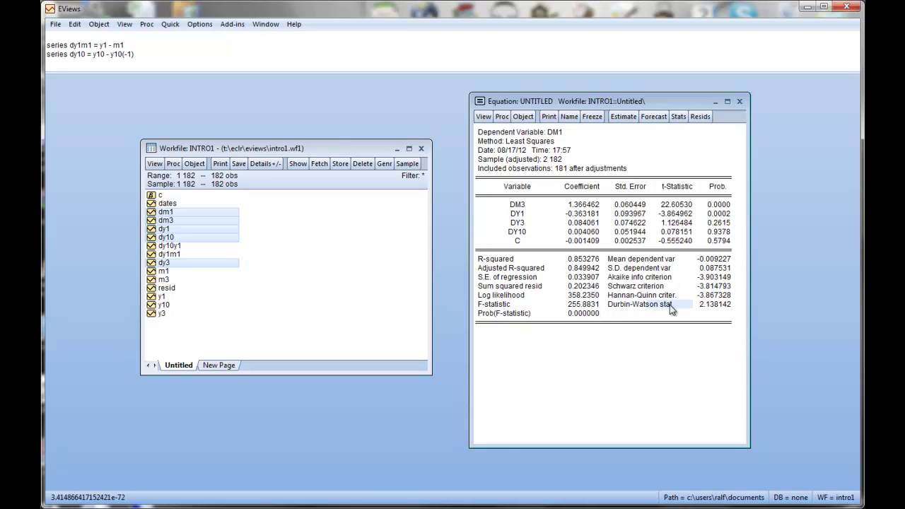
{"action": "left_click", "coordinate": [708, 306]}
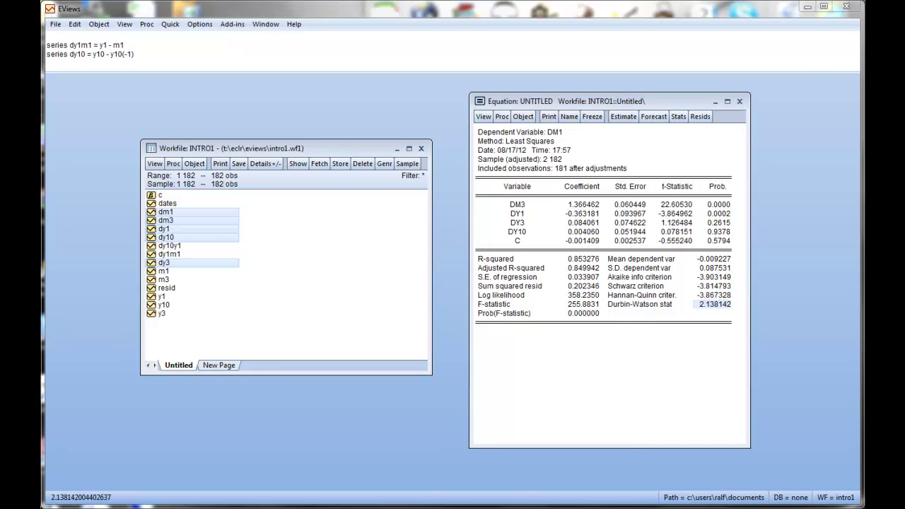
{"action": "key", "text": "alt+Tab"}
{"action": "scroll", "coordinate": [354, 421], "scroll_direction": "down", "scroll_amount": 2}
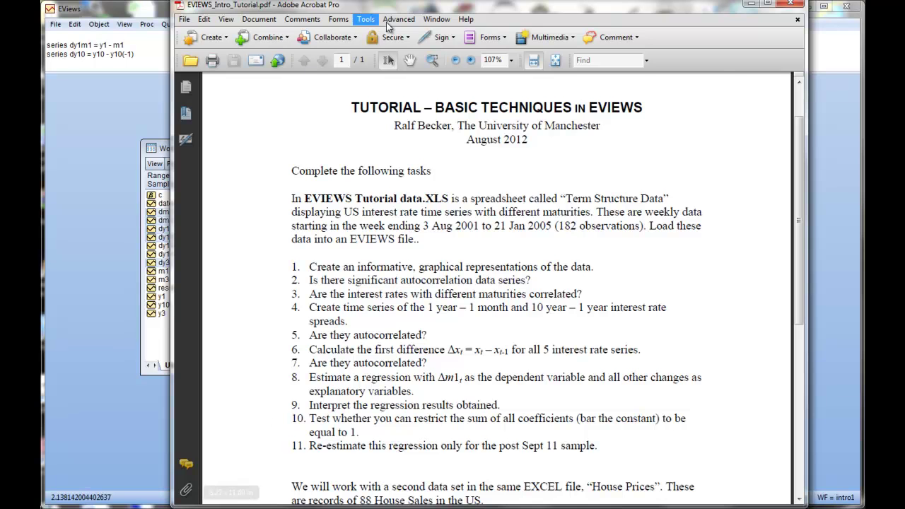
- Minimize the tutorial PDF, move and widen the equation output, and open its View menu
{"action": "left_click", "coordinate": [755, 8]}
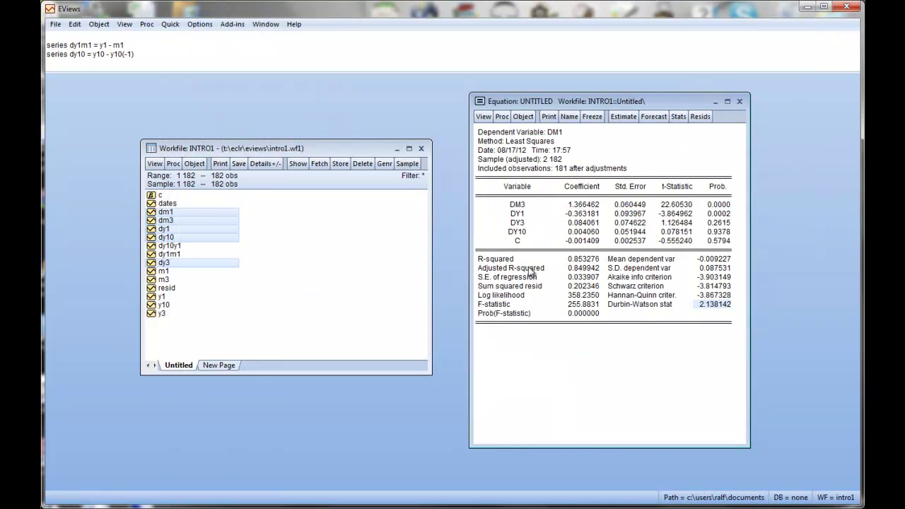
{"action": "left_click", "coordinate": [483, 117]}
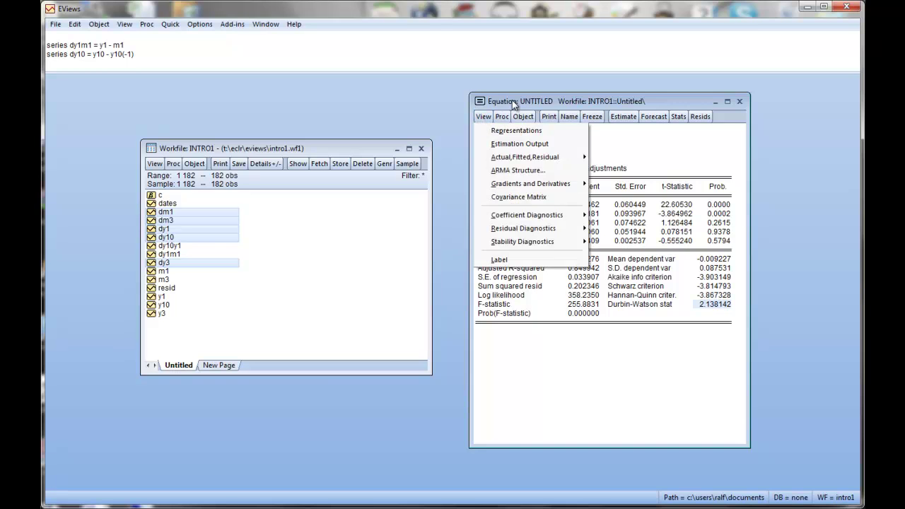
{"action": "left_click_drag", "start_coordinate": [514, 105], "coordinate": [243, 109]}
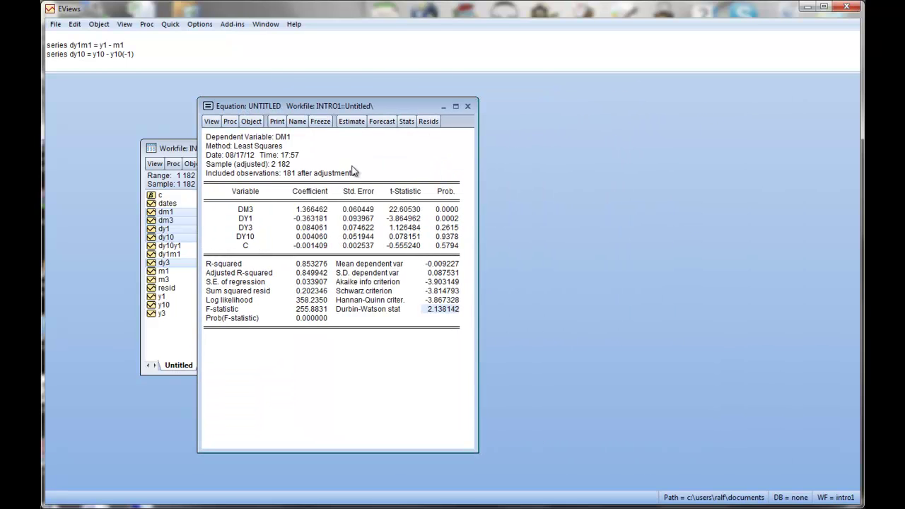
{"action": "left_click_drag", "start_coordinate": [477, 209], "coordinate": [604, 211]}
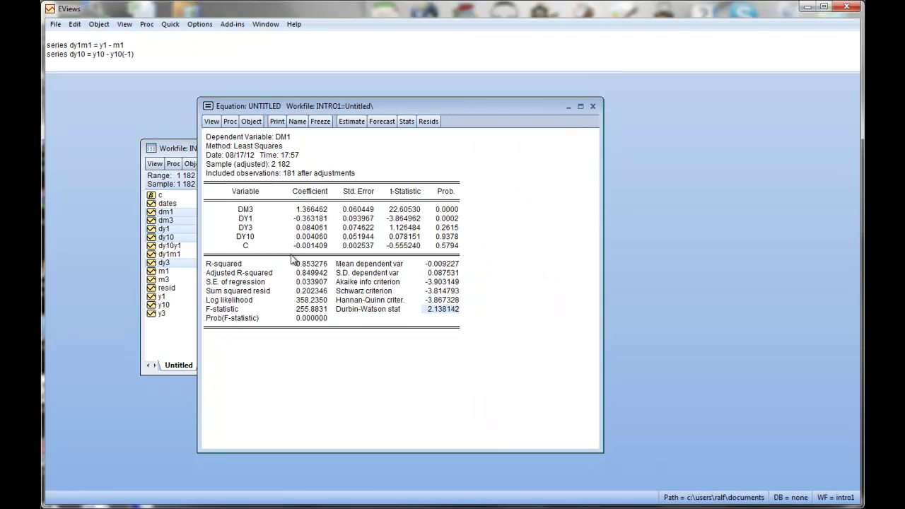
{"action": "left_click", "coordinate": [211, 122]}
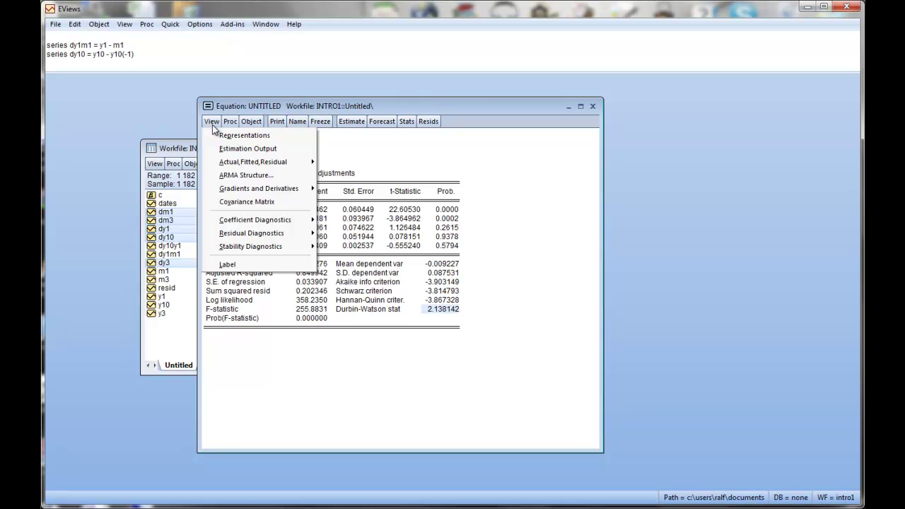
- Open the Wald coefficient test, cancel it unrun, and shift the equation window right
{"action": "mouse_move", "coordinate": [248, 223]}
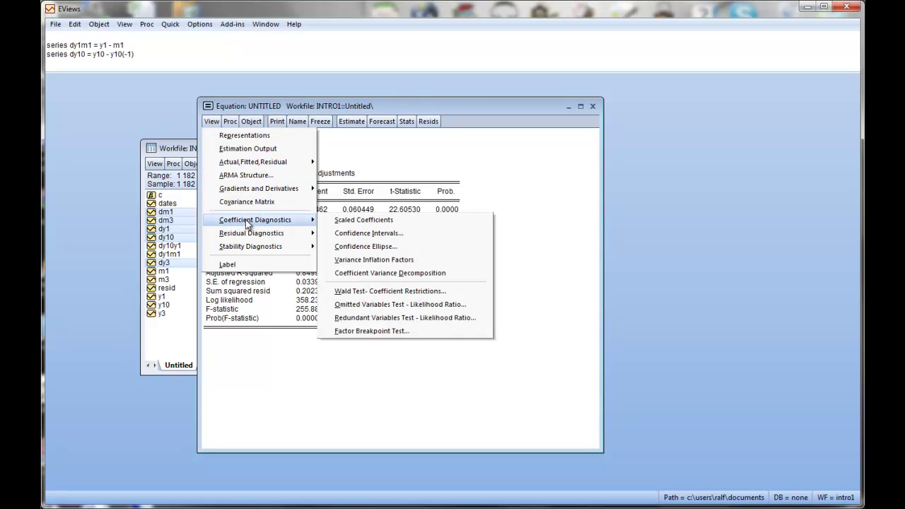
{"action": "left_click", "coordinate": [391, 297]}
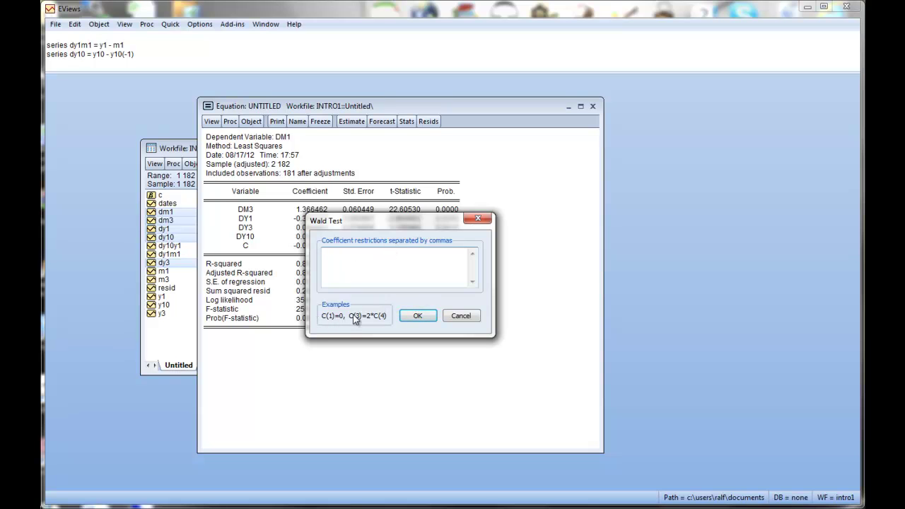
{"action": "left_click_drag", "start_coordinate": [349, 222], "coordinate": [501, 238]}
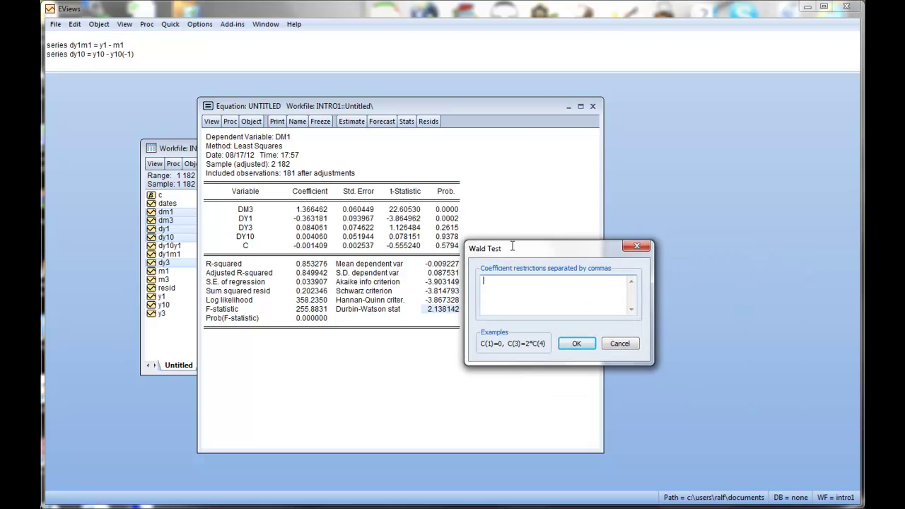
{"action": "left_click", "coordinate": [614, 345]}
{"action": "left_click_drag", "start_coordinate": [402, 114], "coordinate": [607, 108]}
- Place coefficient vector C beside the output and match R1–R3 to the DM3, DY1, DY3 estimates
{"action": "left_click_drag", "start_coordinate": [259, 149], "coordinate": [213, 126]}
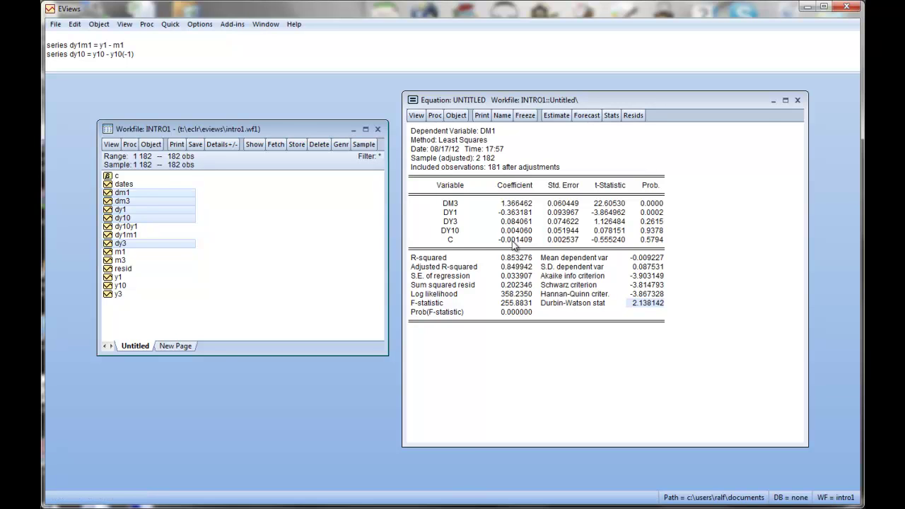
{"action": "double_click", "coordinate": [113, 179]}
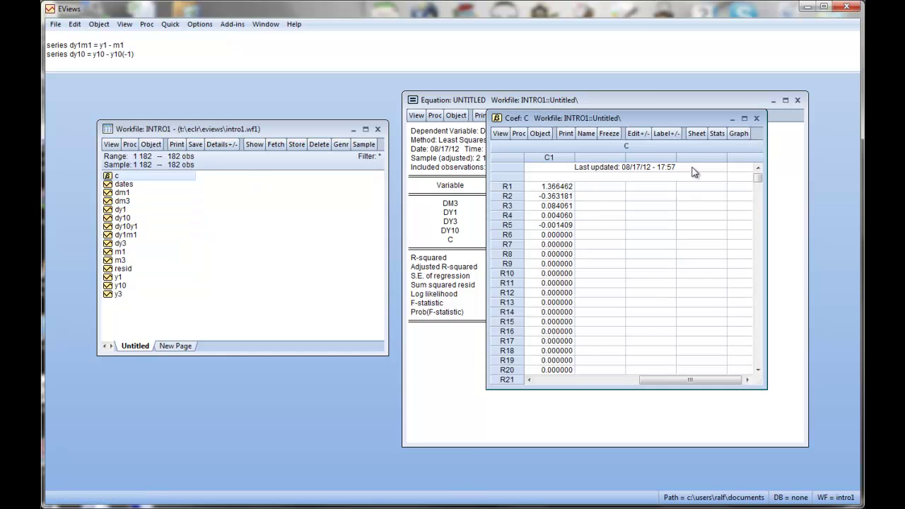
{"action": "left_click_drag", "start_coordinate": [619, 116], "coordinate": [238, 129]}
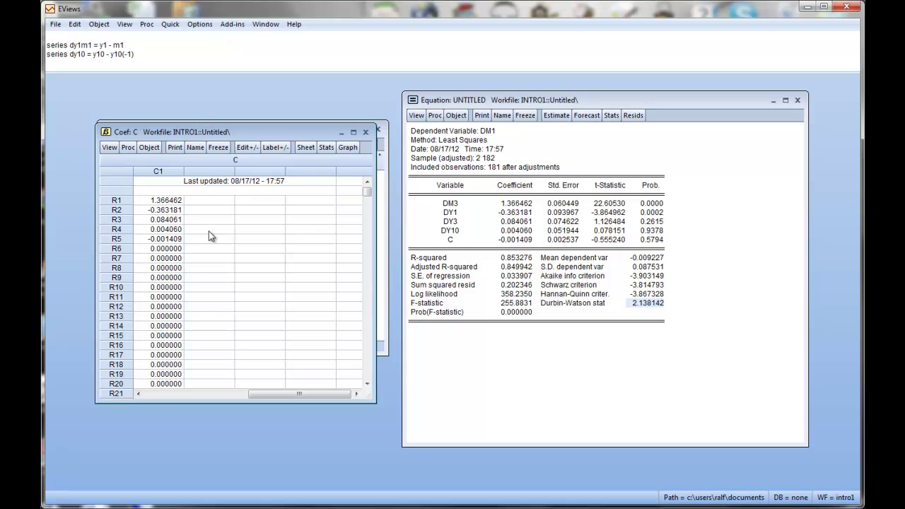
{"action": "left_click", "coordinate": [523, 204]}
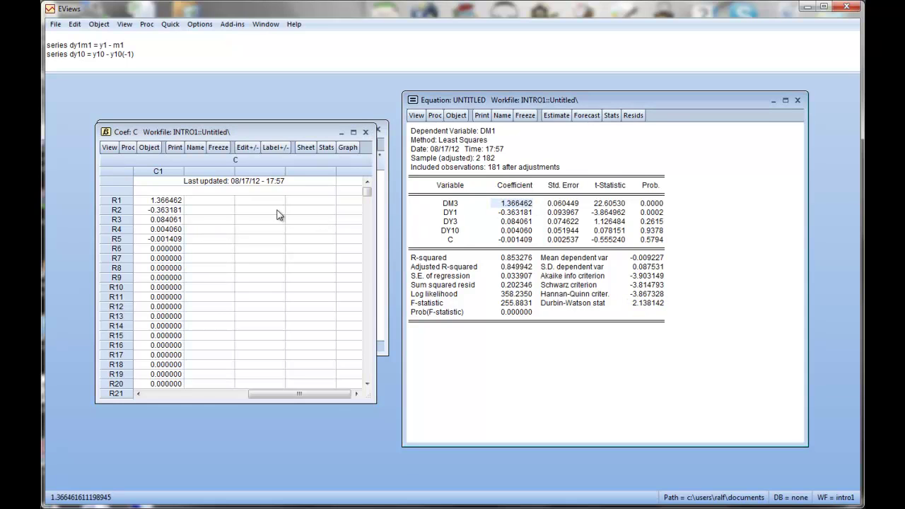
{"action": "left_click", "coordinate": [177, 201]}
{"action": "left_click", "coordinate": [508, 213]}
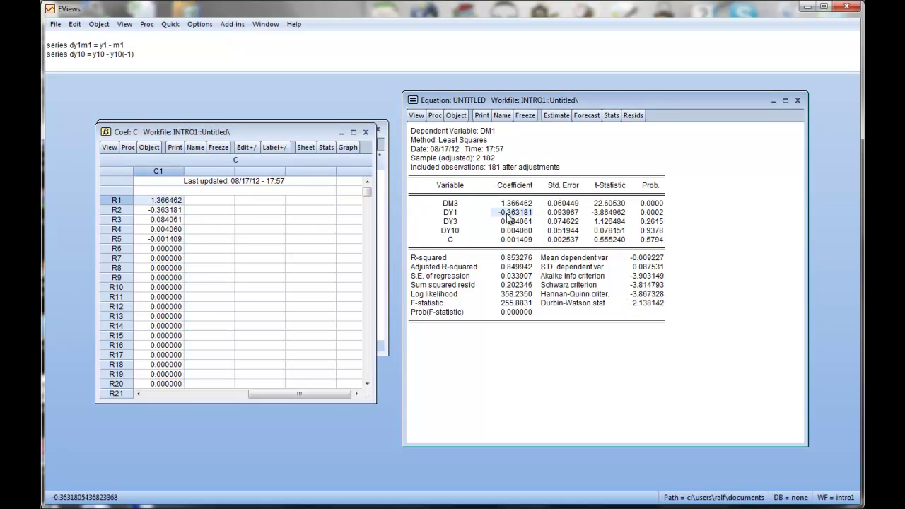
{"action": "left_click", "coordinate": [163, 211]}
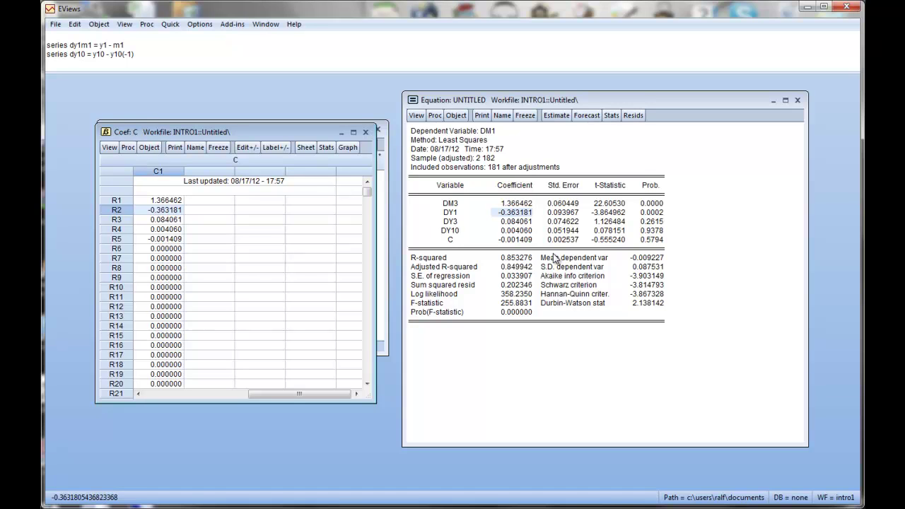
{"action": "left_click", "coordinate": [519, 222]}
{"action": "left_click", "coordinate": [170, 220]}
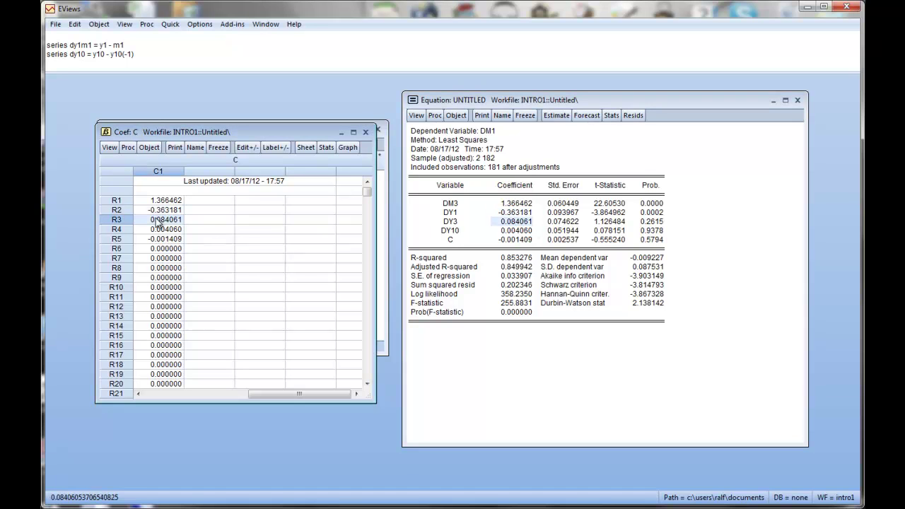
{"action": "left_click", "coordinate": [526, 231]}
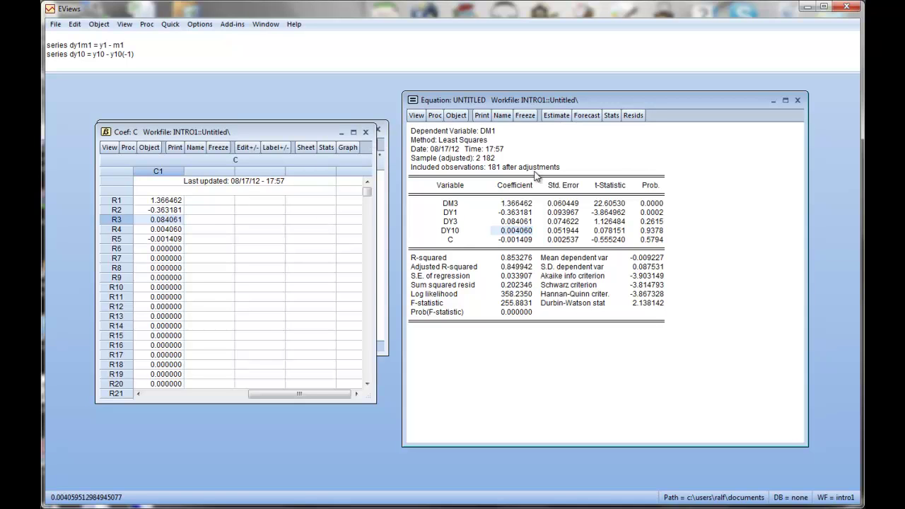
- Run a Wald test of C(1)+C(2)+C(3)+C(4)=1, giving F-statistic 4.624476 with probability 0.0329
{"action": "left_click", "coordinate": [417, 116]}
{"action": "mouse_move", "coordinate": [467, 218]}
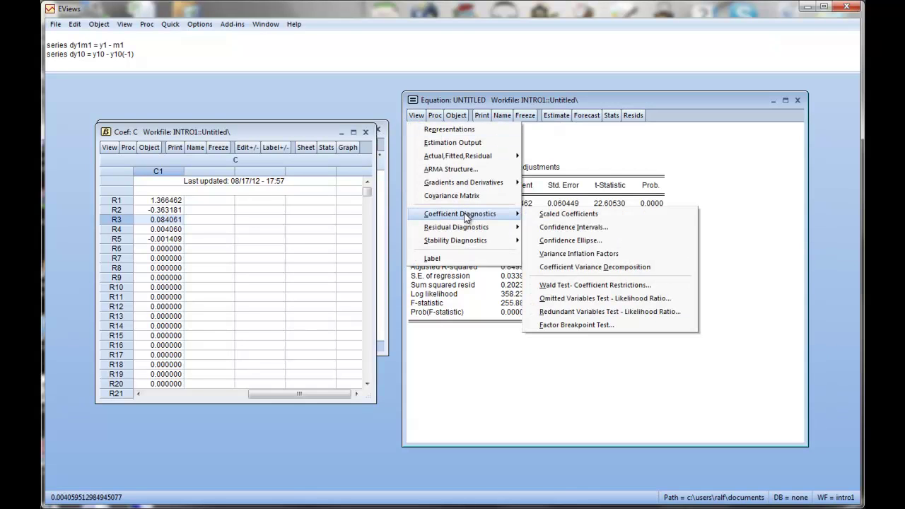
{"action": "left_click", "coordinate": [570, 288]}
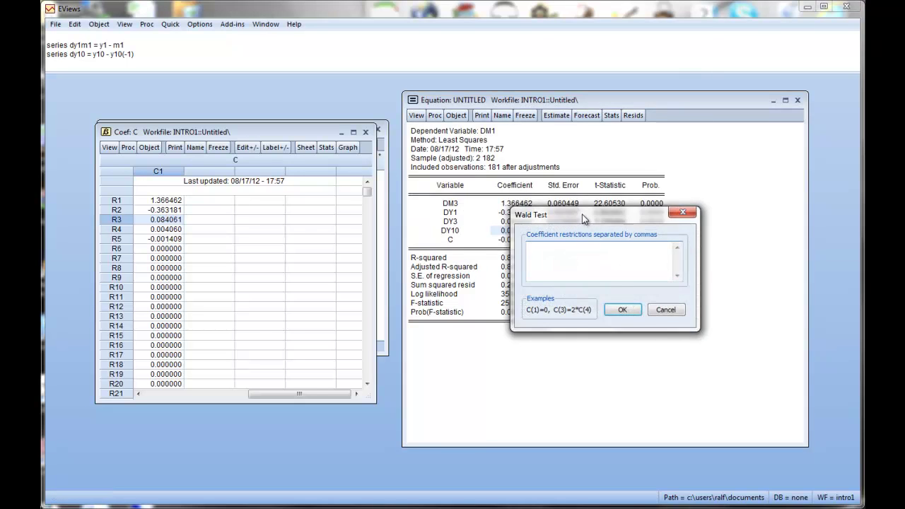
{"action": "left_click_drag", "start_coordinate": [581, 214], "coordinate": [503, 311]}
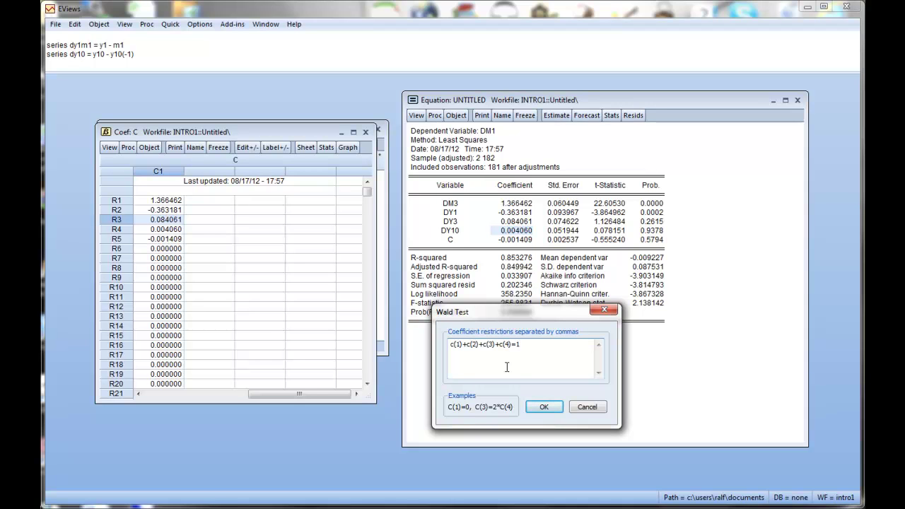
{"action": "left_click", "coordinate": [545, 408]}
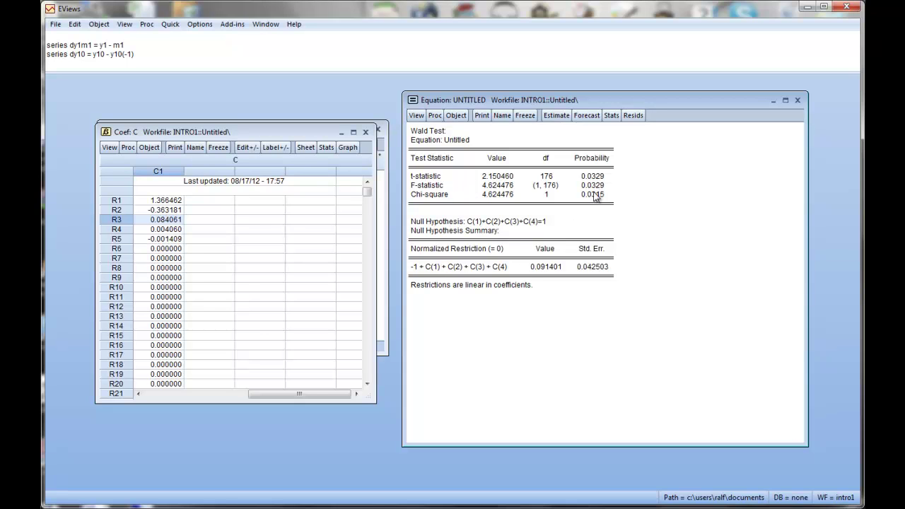
- Review the Wald null hypothesis and statistic probabilities, then close the untitled equation
{"action": "left_click_drag", "start_coordinate": [547, 224], "coordinate": [447, 221]}
{"action": "left_click", "coordinate": [471, 225]}
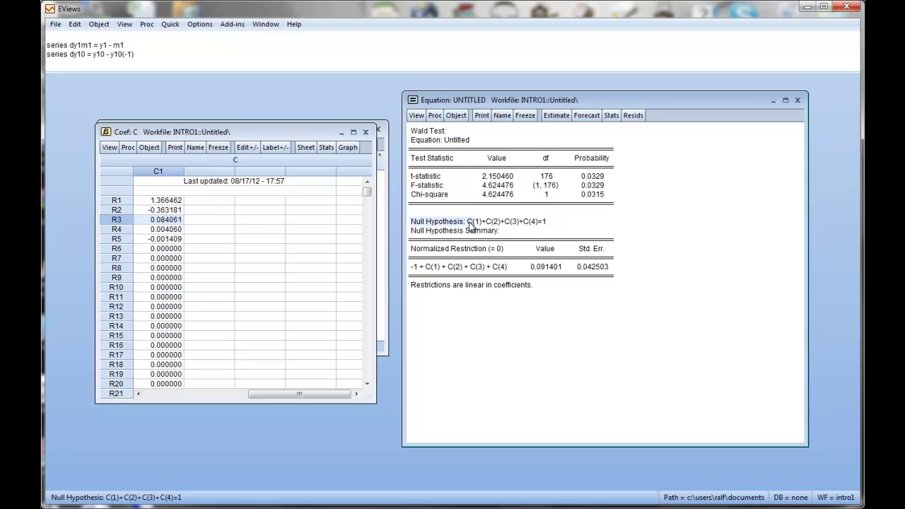
{"action": "left_click", "coordinate": [550, 224]}
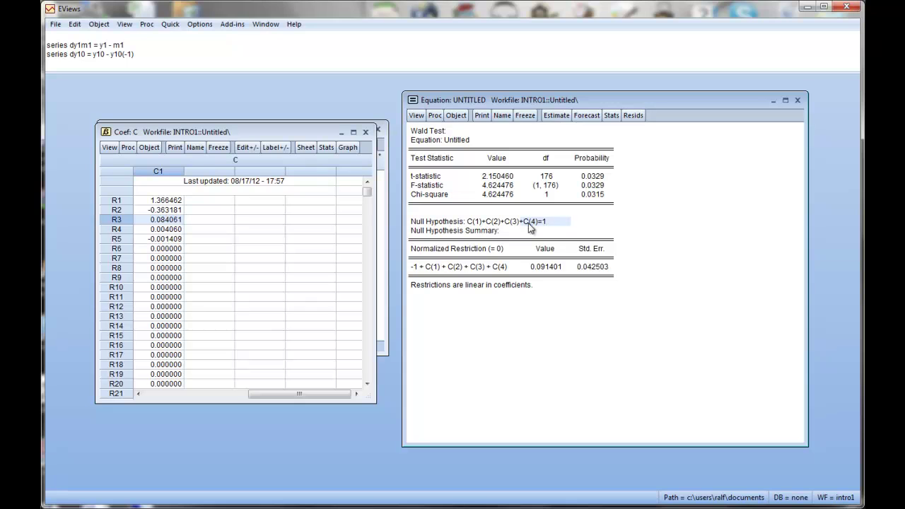
{"action": "left_click", "coordinate": [594, 177]}
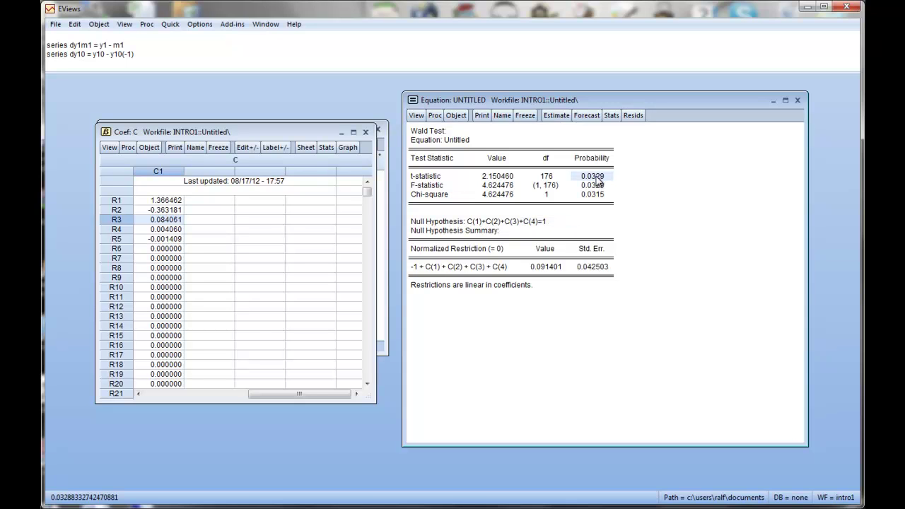
{"action": "left_click", "coordinate": [598, 185]}
{"action": "left_click", "coordinate": [598, 195]}
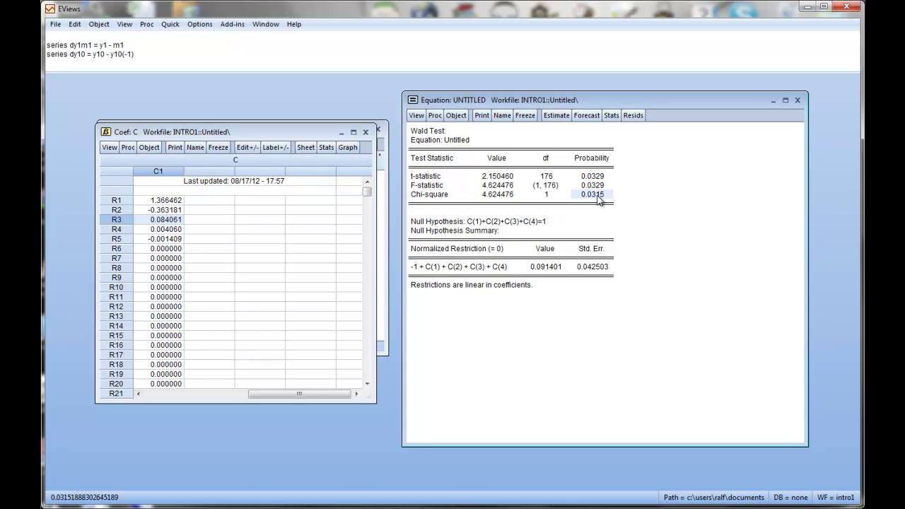
{"action": "left_click", "coordinate": [797, 101]}
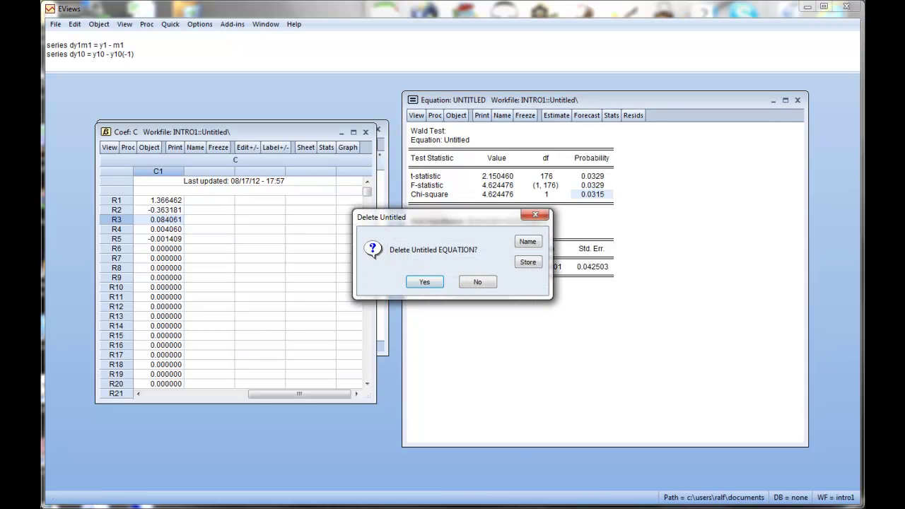
- Bring the Acrobat tutorial task list to the front to read the post Sept 11 task
{"action": "left_click", "coordinate": [372, 505]}
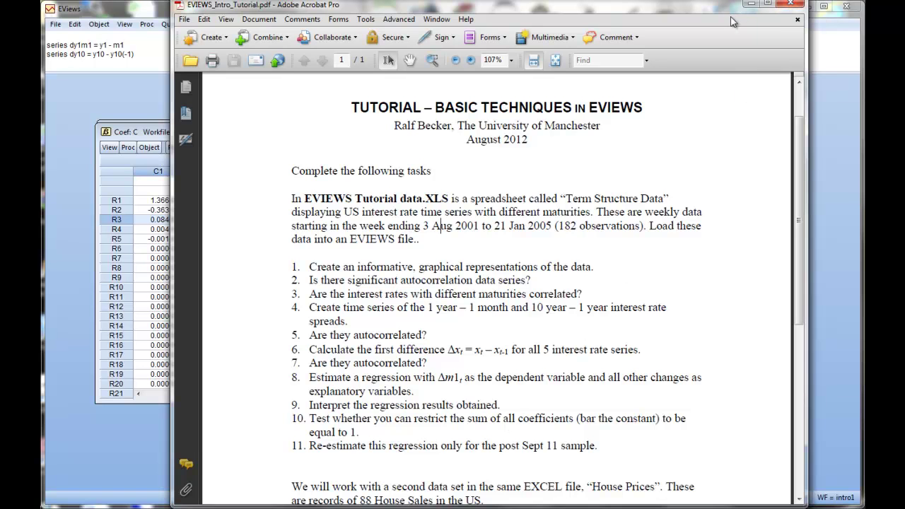
- Keep the untitled equation, restore its DM1 least-squares output, and close coefficient vector C
{"action": "left_click", "coordinate": [752, 5]}
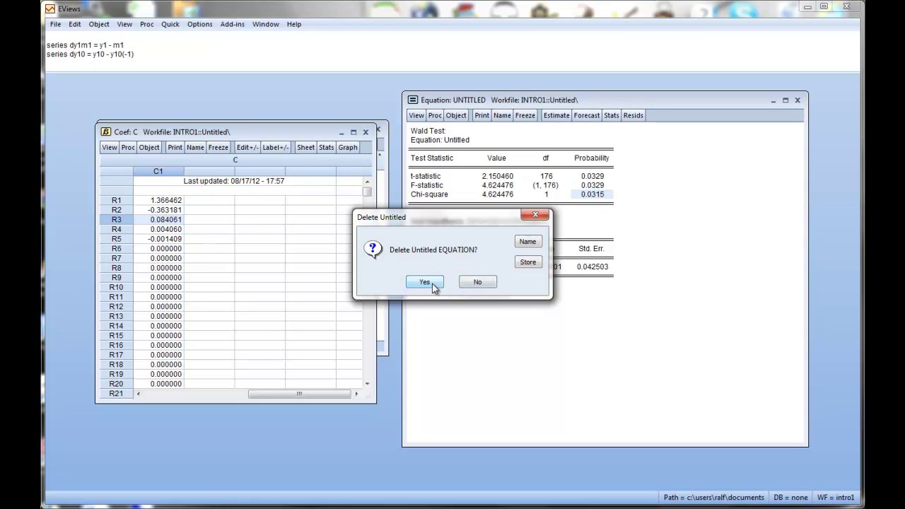
{"action": "left_click", "coordinate": [477, 282]}
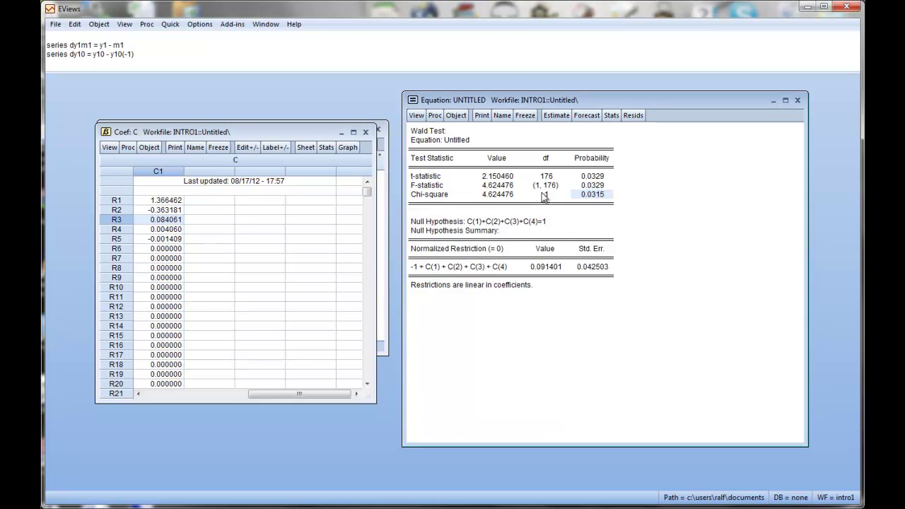
{"action": "left_click", "coordinate": [556, 115]}
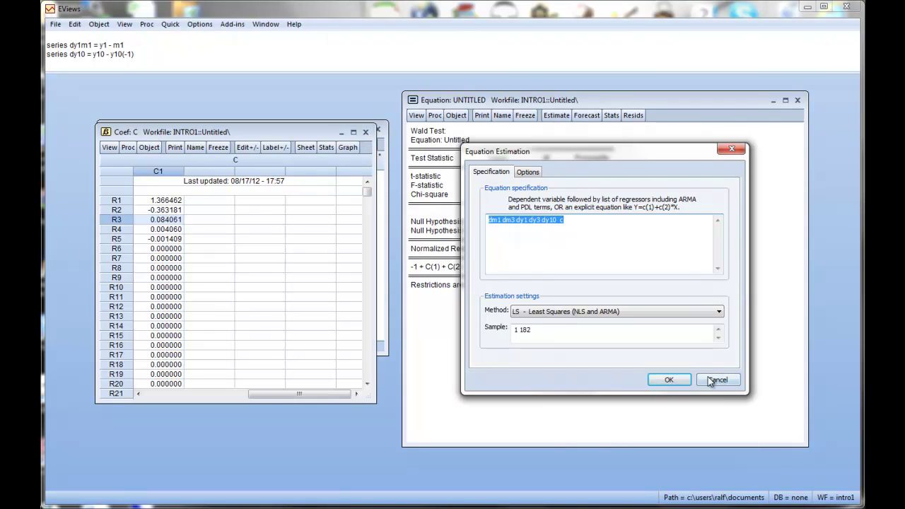
{"action": "left_click", "coordinate": [669, 379]}
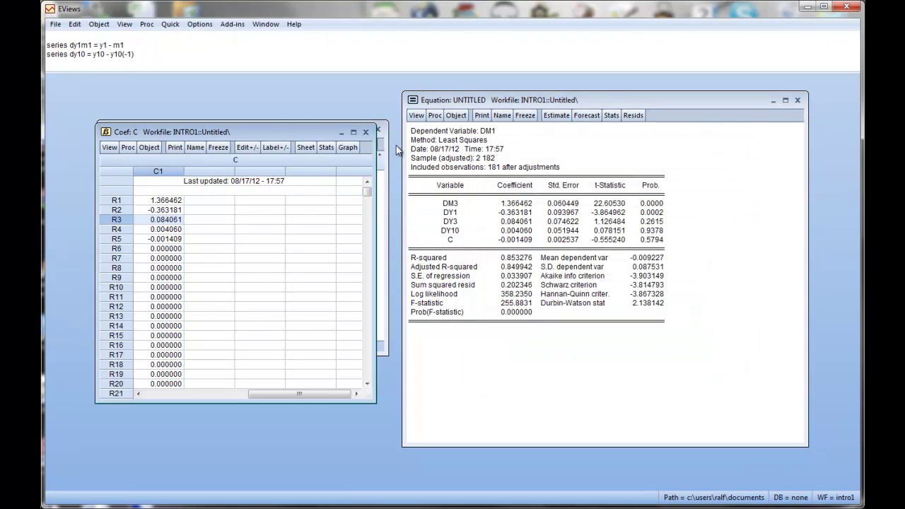
{"action": "left_click", "coordinate": [365, 132]}
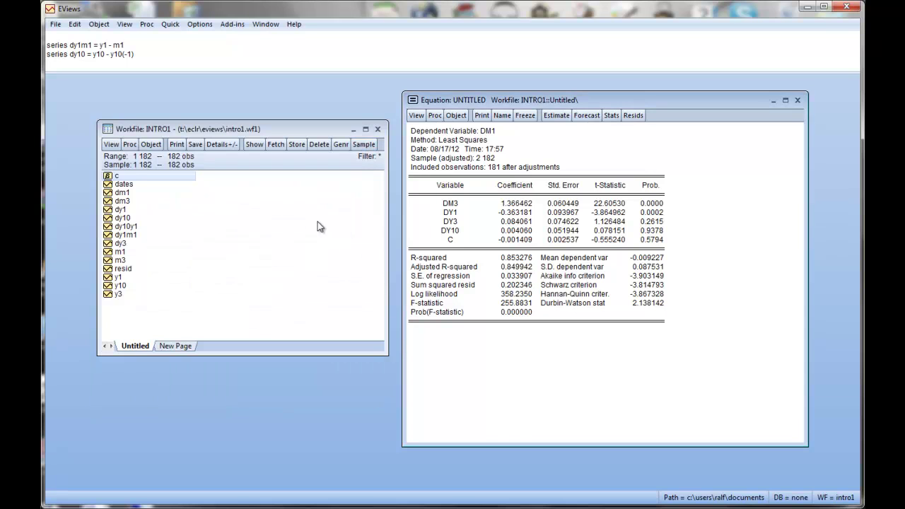
{"action": "double_click", "coordinate": [123, 185]}
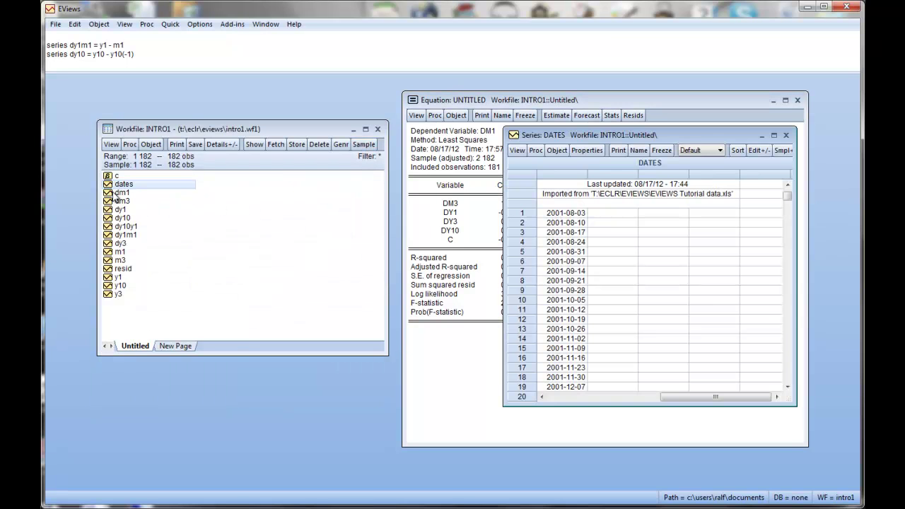
{"action": "left_click_drag", "start_coordinate": [682, 135], "coordinate": [275, 114]}
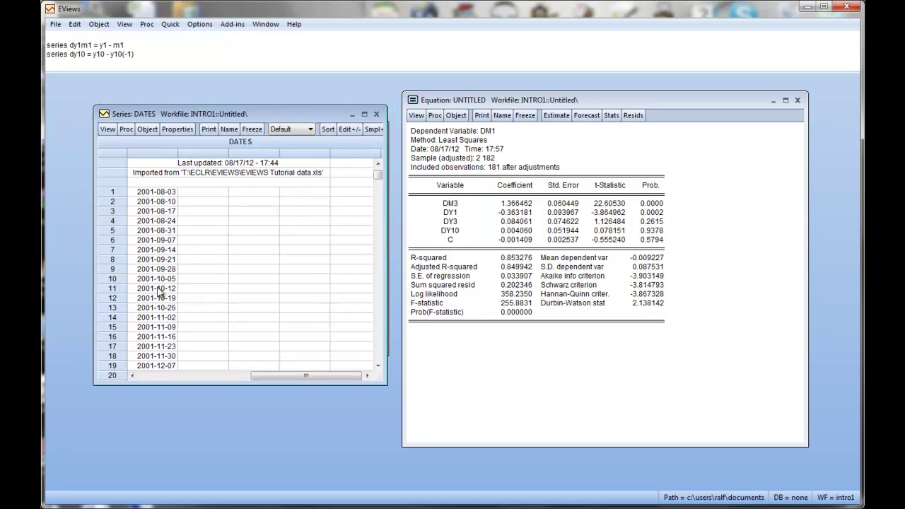
{"action": "left_click", "coordinate": [158, 250]}
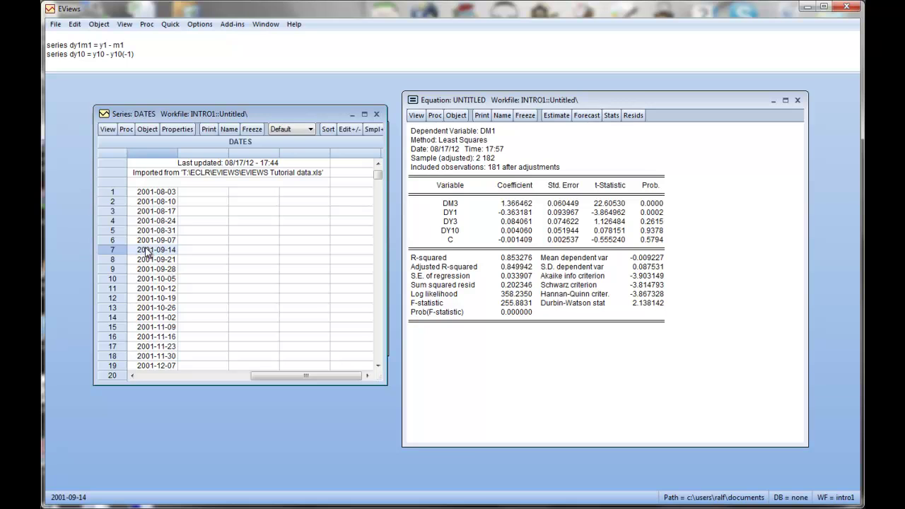
{"action": "scroll", "coordinate": [154, 265], "scroll_direction": "down", "scroll_amount": 3}
{"action": "scroll", "coordinate": [154, 267], "scroll_direction": "down", "scroll_amount": 20}
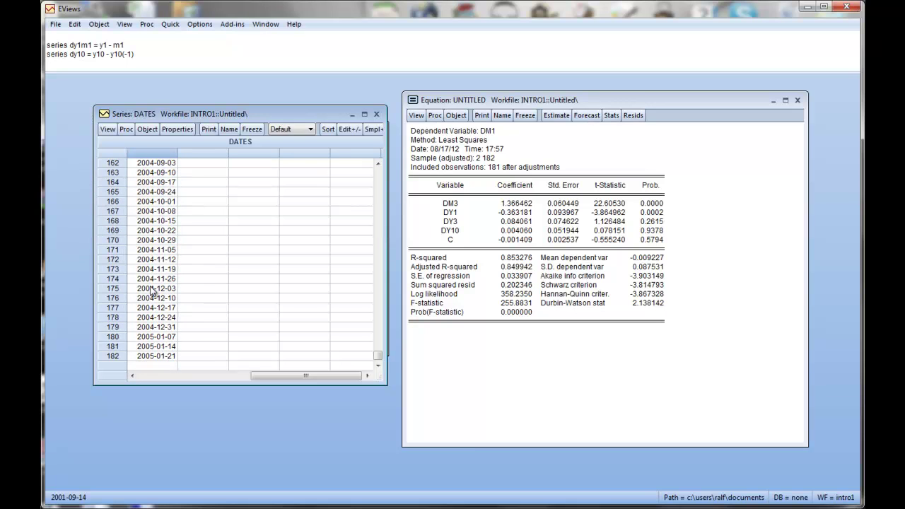
{"action": "left_click", "coordinate": [376, 114]}
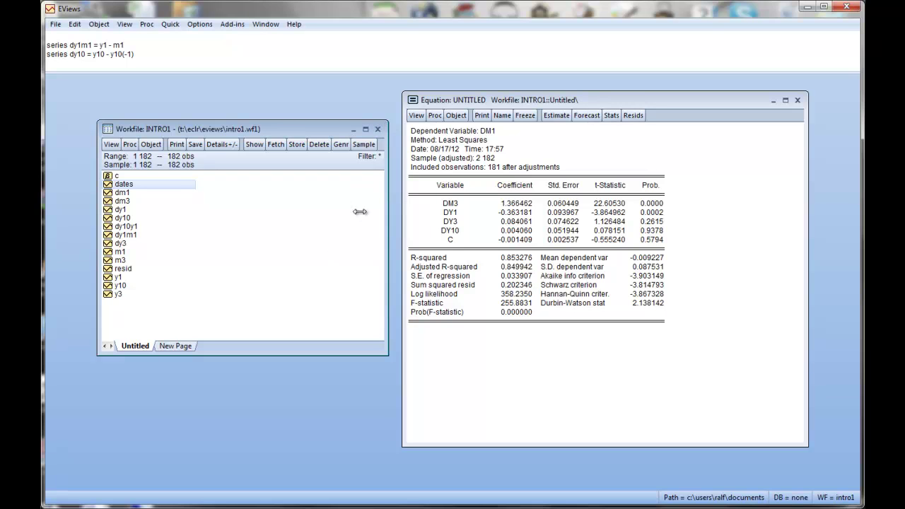
- Restrict the sample to observations 7–182 with the command smpl 7 182
{"action": "left_click", "coordinate": [175, 65]}
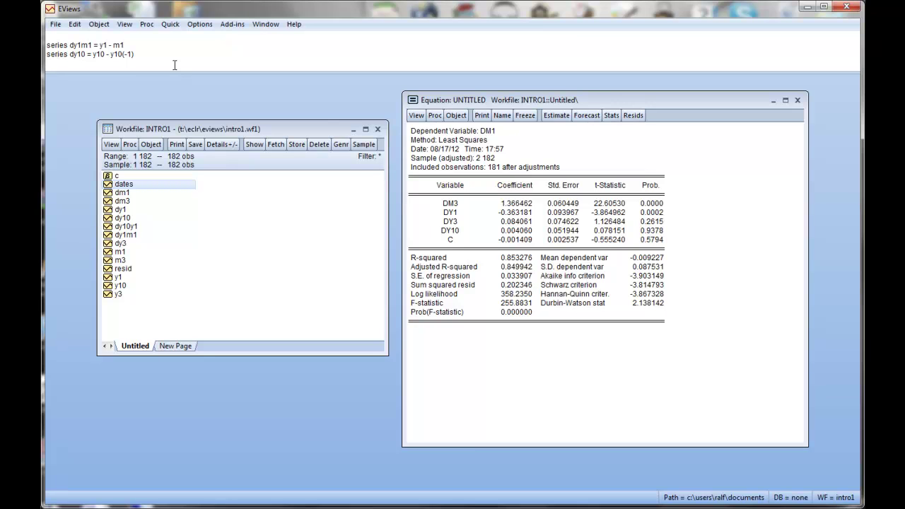
{"action": "type", "text": "smpl 7 182"}
{"action": "key", "text": "Return"}
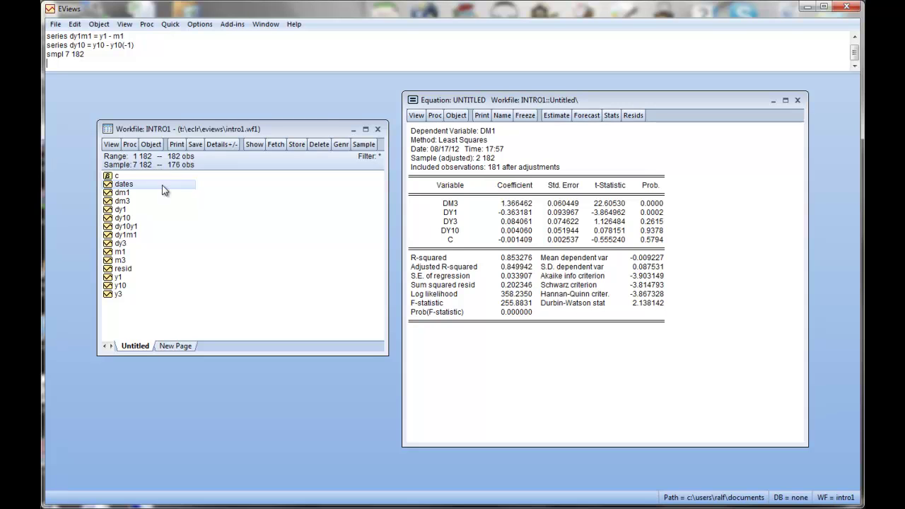
- Close the old untitled equation and confirm its deletion
{"action": "left_click", "coordinate": [557, 117]}
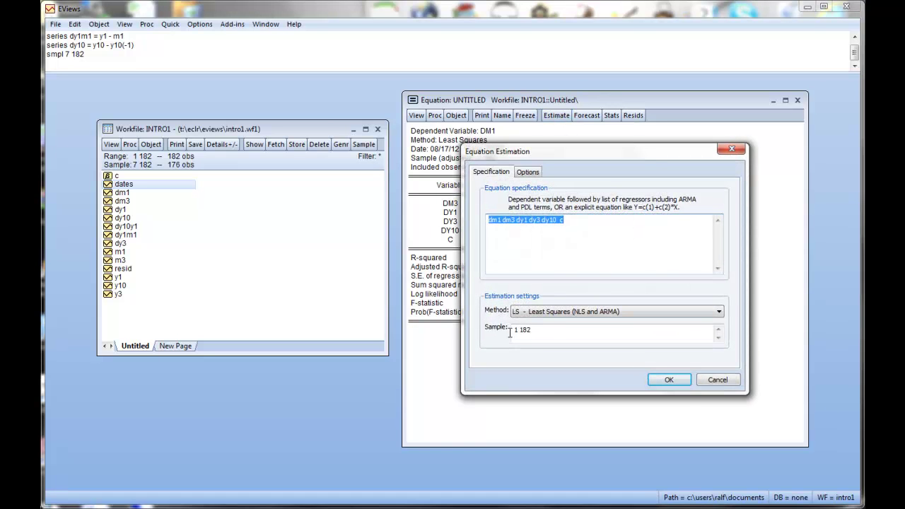
{"action": "left_click", "coordinate": [718, 380]}
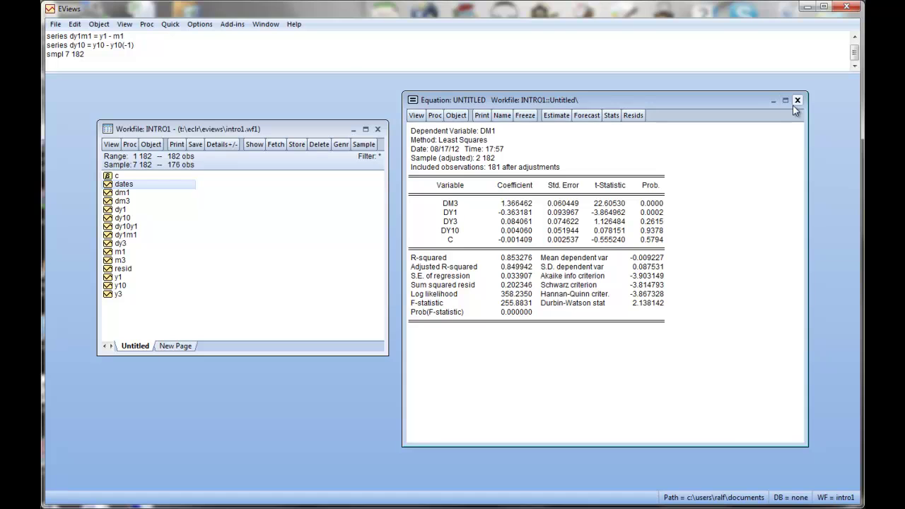
{"action": "left_click", "coordinate": [797, 101]}
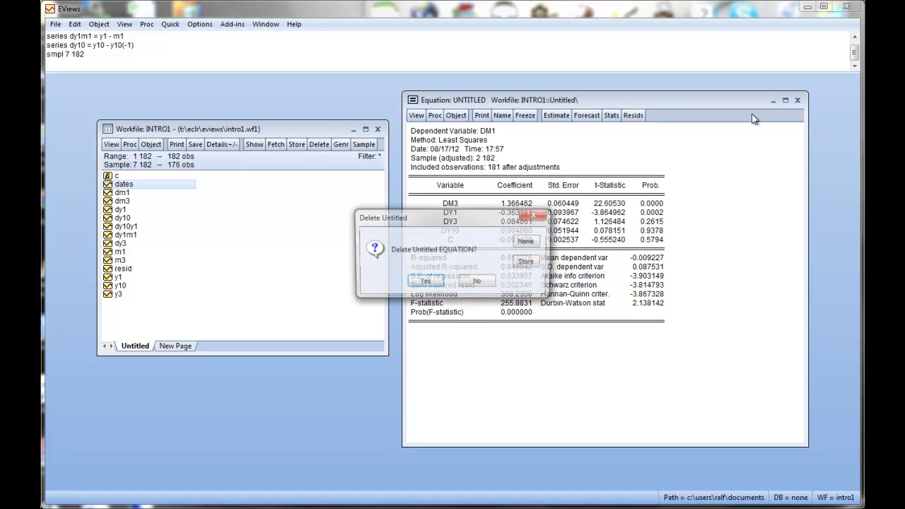
{"action": "left_click", "coordinate": [424, 283]}
{"action": "left_click_drag", "start_coordinate": [184, 130], "coordinate": [265, 161]}
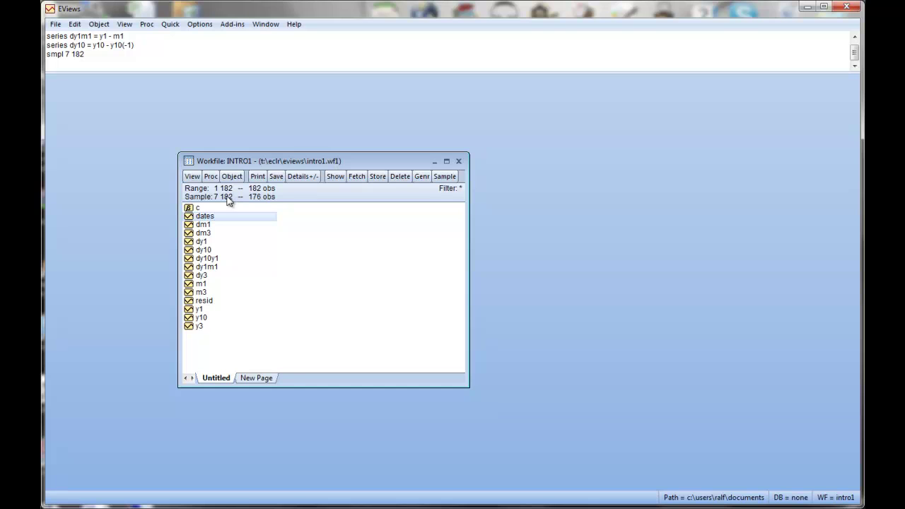
- Estimate ls dm1 dm3 dy1 dy3 dy10 over 176 observations, giving R-squared 0.852759
{"action": "left_click", "coordinate": [116, 61]}
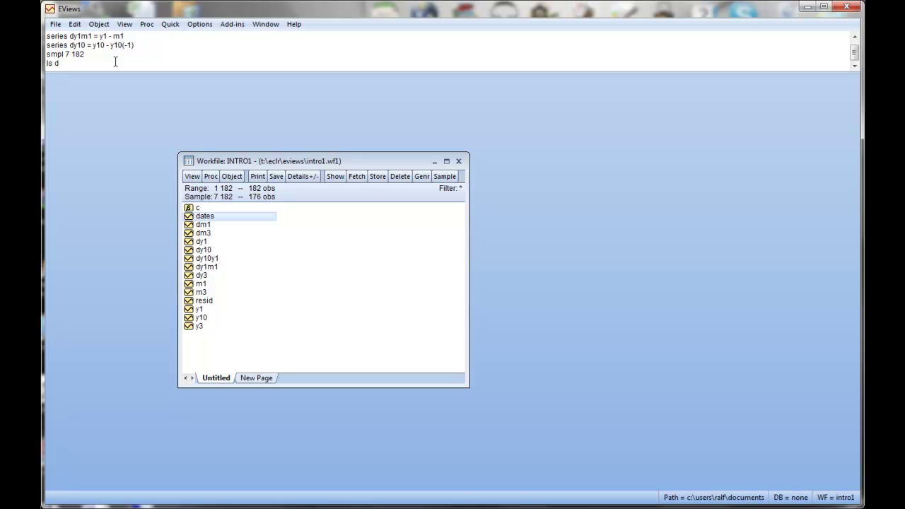
{"action": "type", "text": "m1 dm3 dy1 dy3 dy10"}
{"action": "key", "text": "Return"}
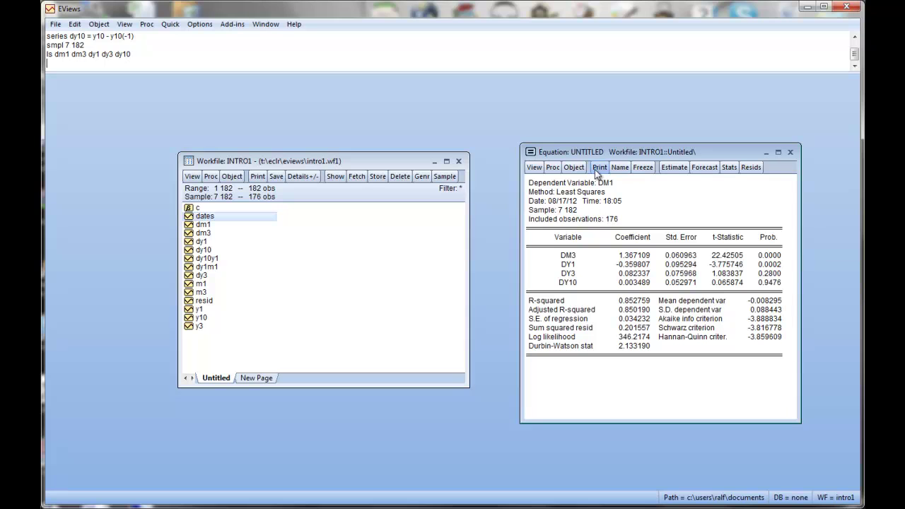
- Append c to the specification and re-estimate, giving R-squared 0.853007 over 176 observations
{"action": "left_click", "coordinate": [557, 212]}
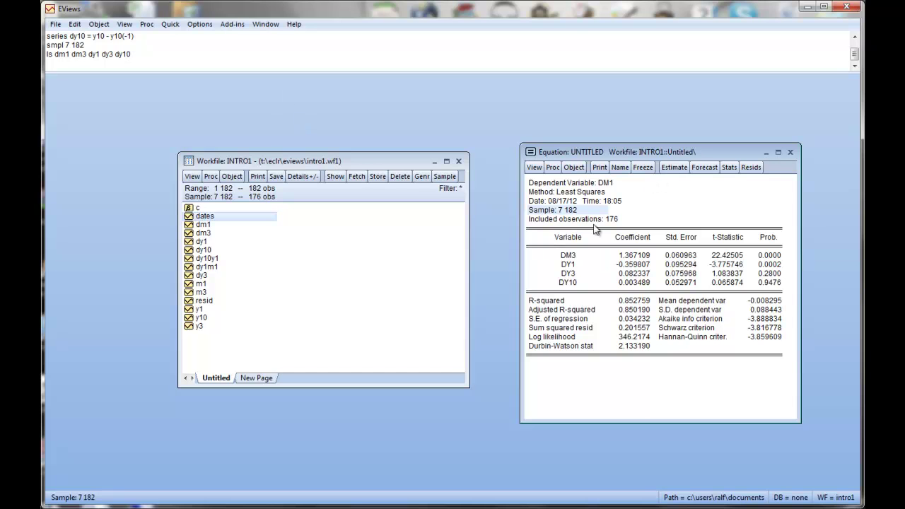
{"action": "left_click", "coordinate": [673, 168]}
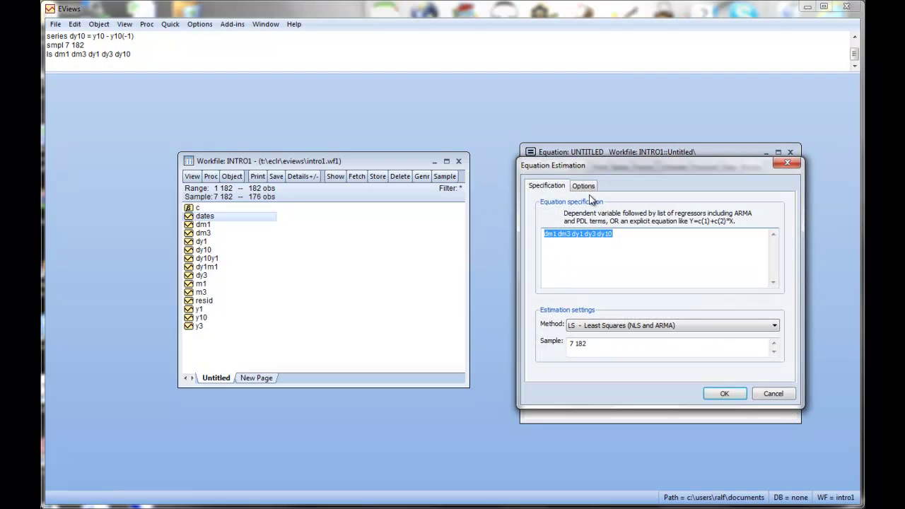
{"action": "left_click", "coordinate": [631, 237]}
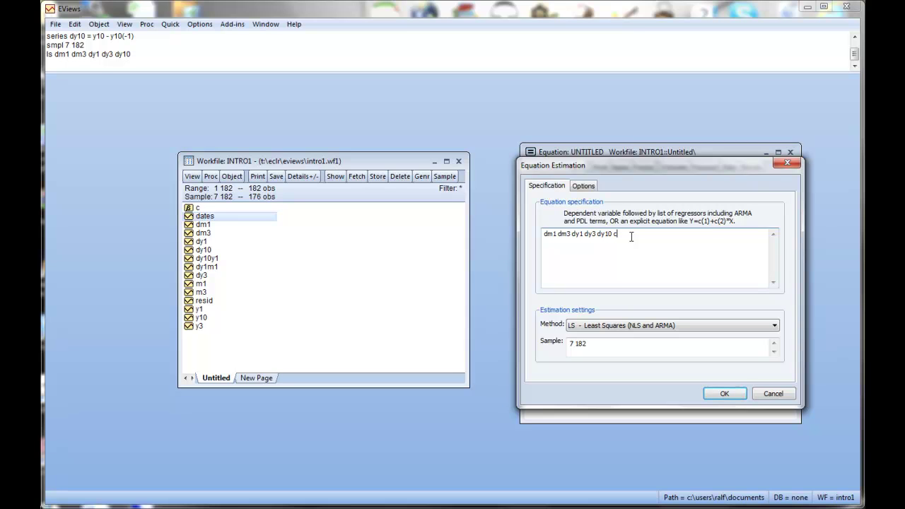
{"action": "key", "text": "Return"}
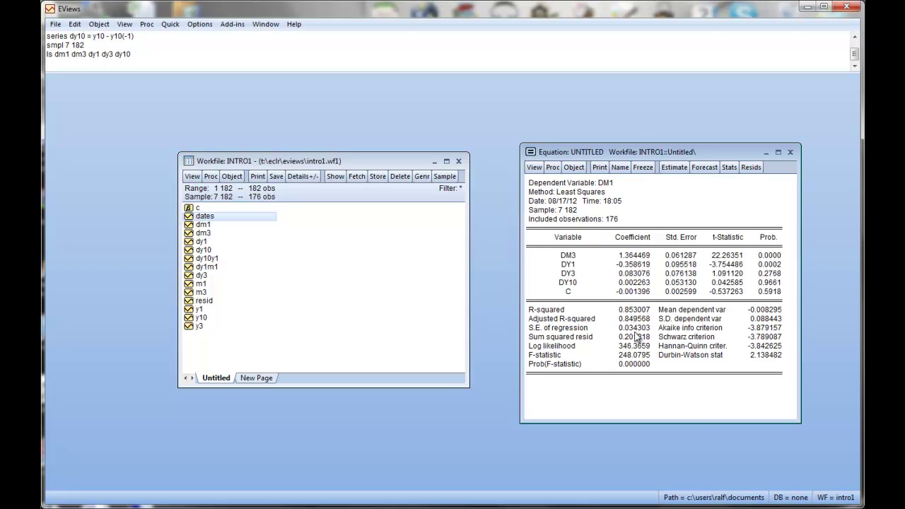
{"action": "left_click", "coordinate": [672, 168]}
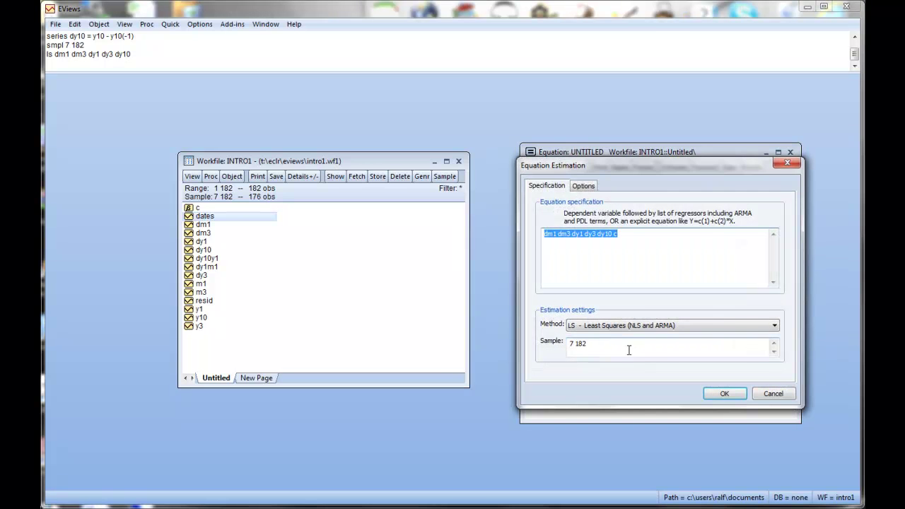
{"action": "left_click_drag", "start_coordinate": [659, 162], "coordinate": [644, 137]}
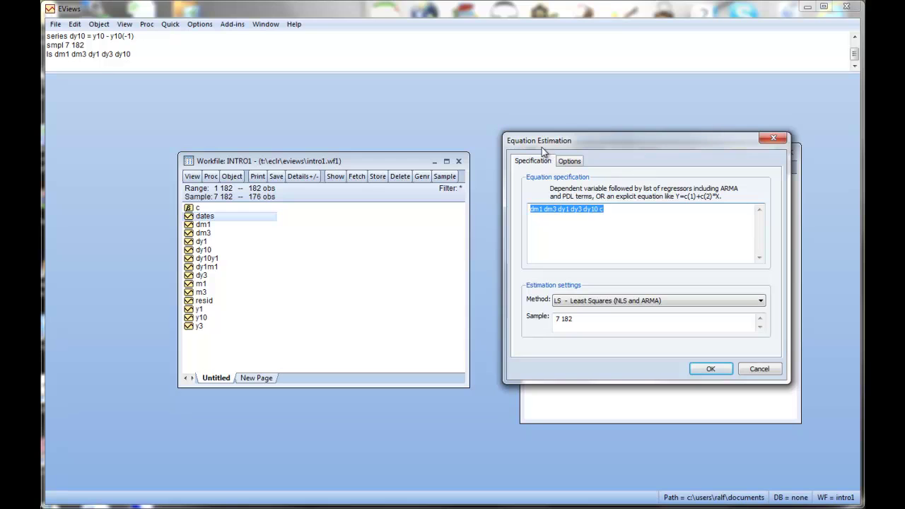
{"action": "left_click", "coordinate": [569, 325]}
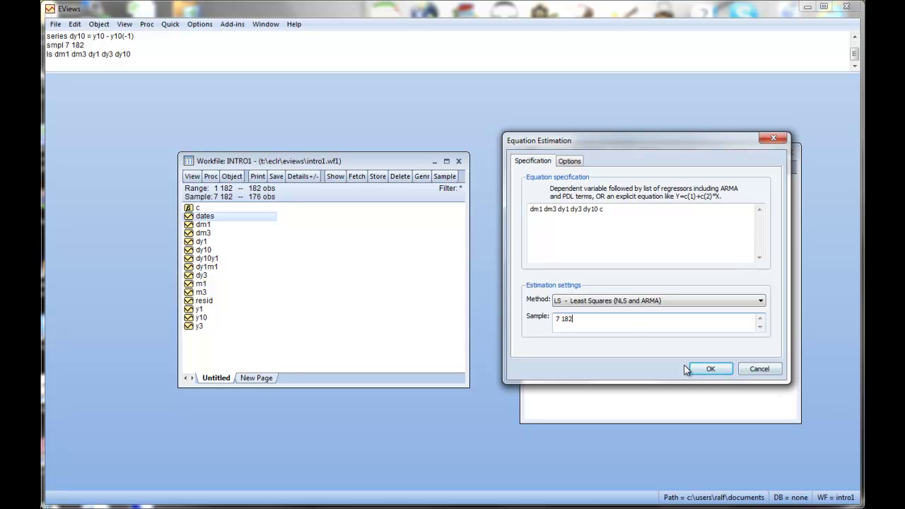
{"action": "left_click", "coordinate": [760, 369]}
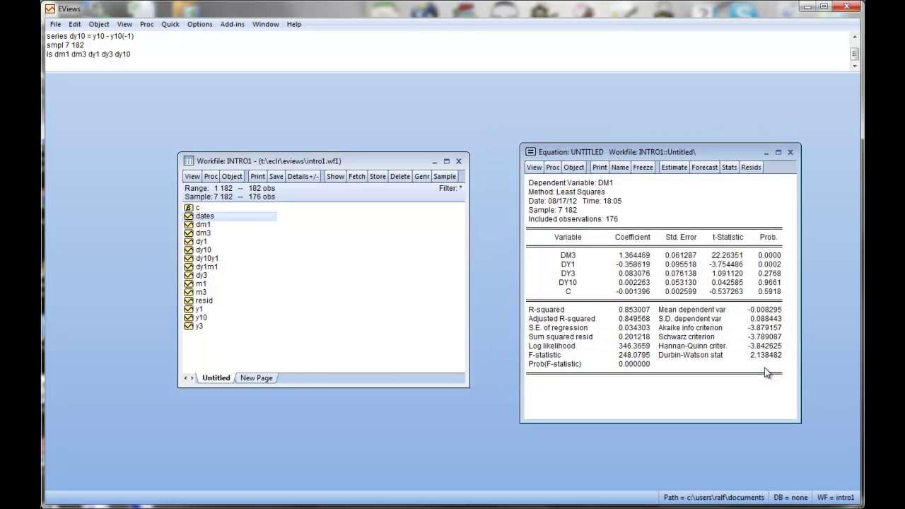